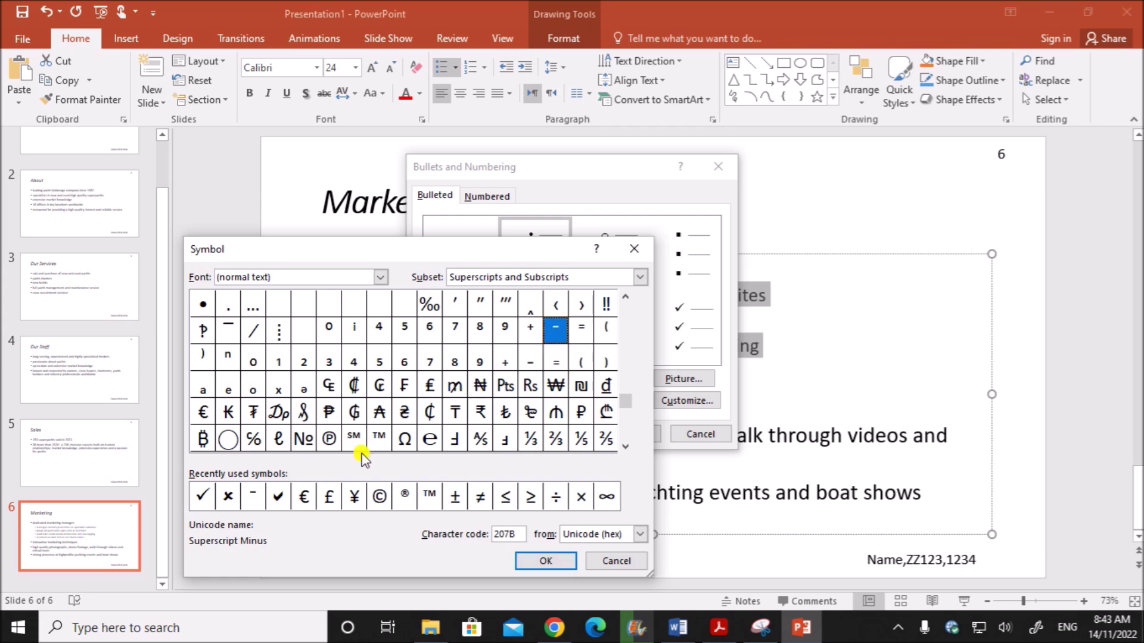
- Apply the Superscript Minus dash bullet to the four marketing-manager sub-points and deselect them
left_click(547, 560)
left_click(631, 436)
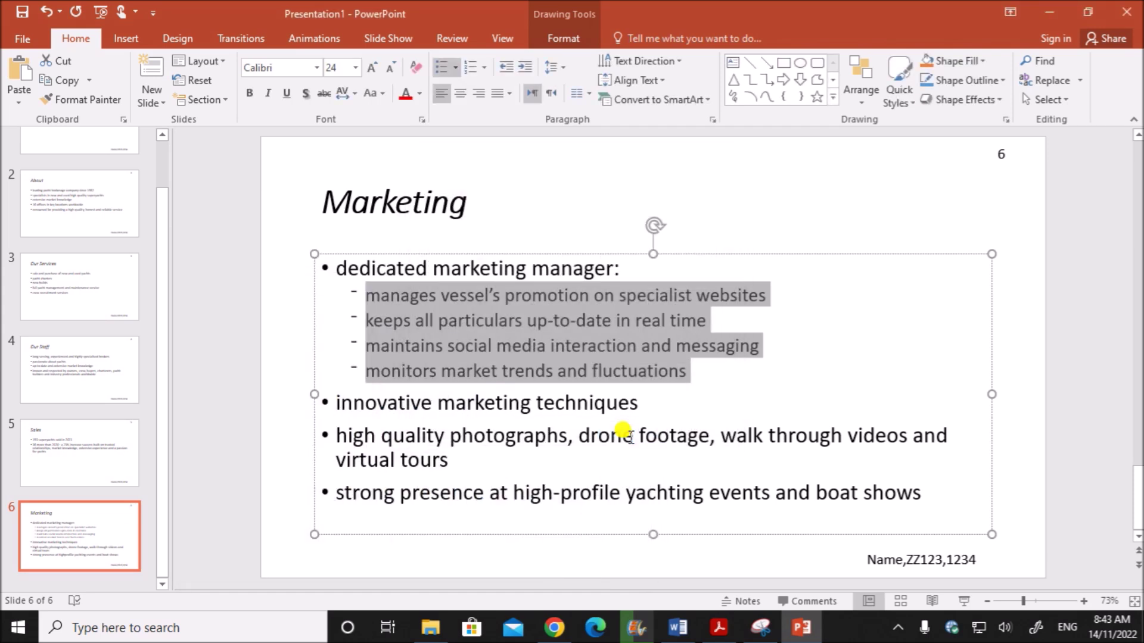
left_click(774, 365)
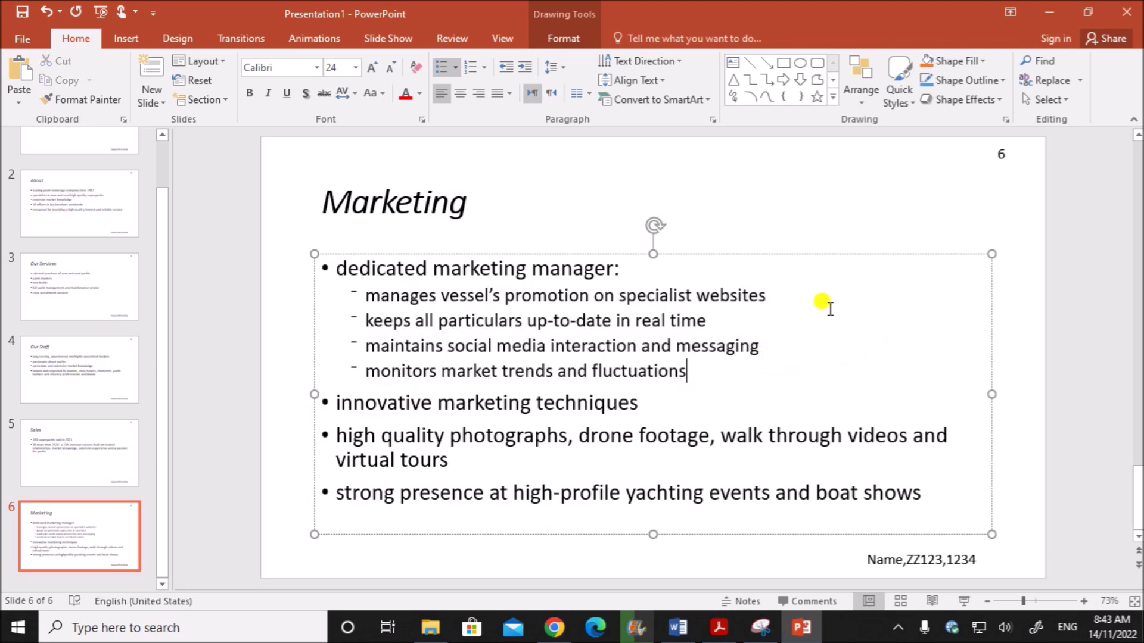
left_click(731, 630)
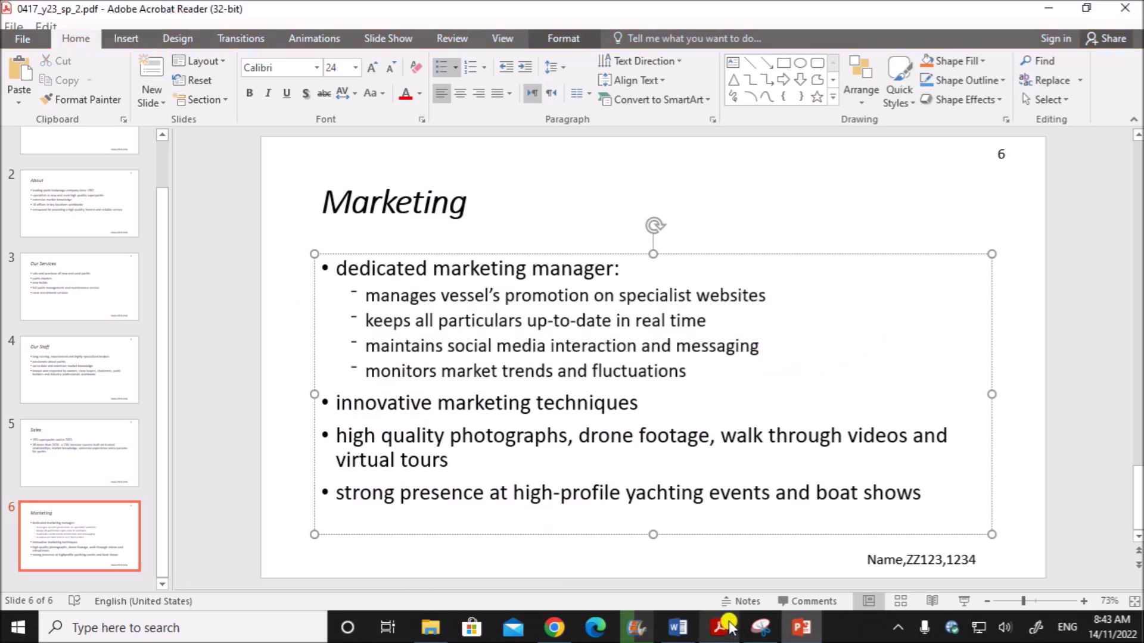
- Read question 29 in the exam PDF, then open SP02SALES from the Specimen 2023 P2 folder
scroll(431, 486, "down", 2)
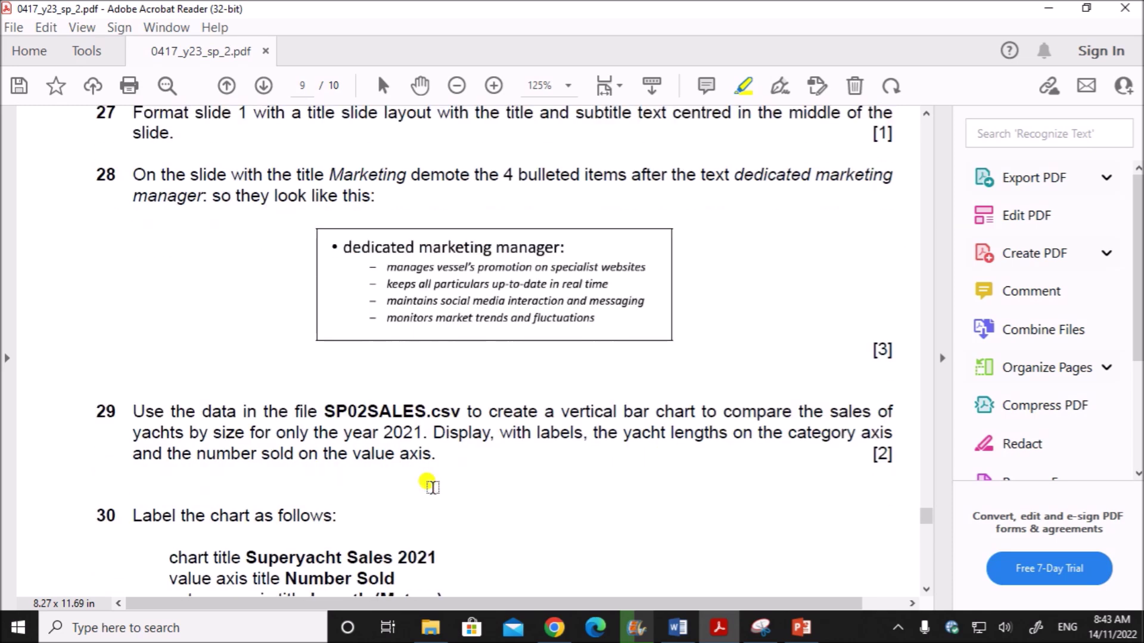
scroll(430, 482, "down", 3)
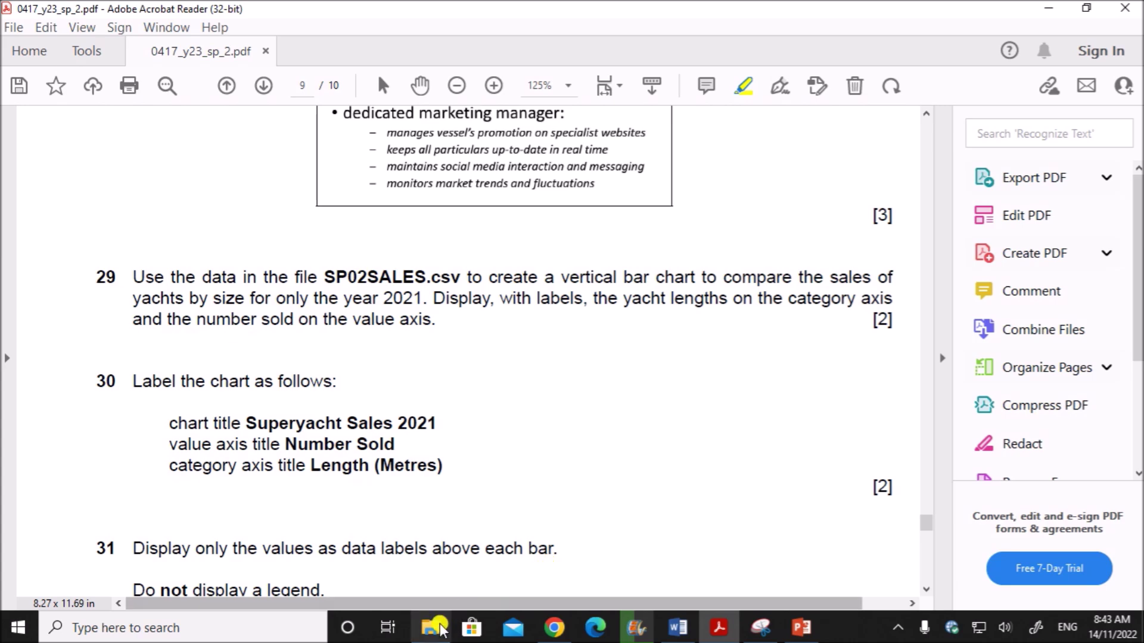
left_click(439, 633)
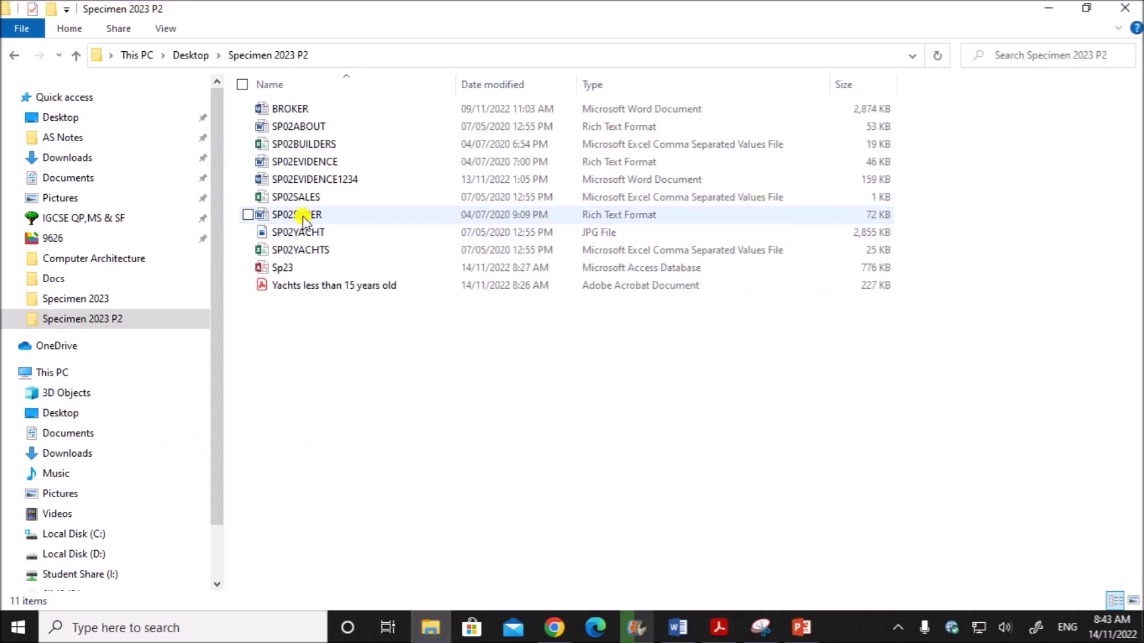
left_click(296, 197)
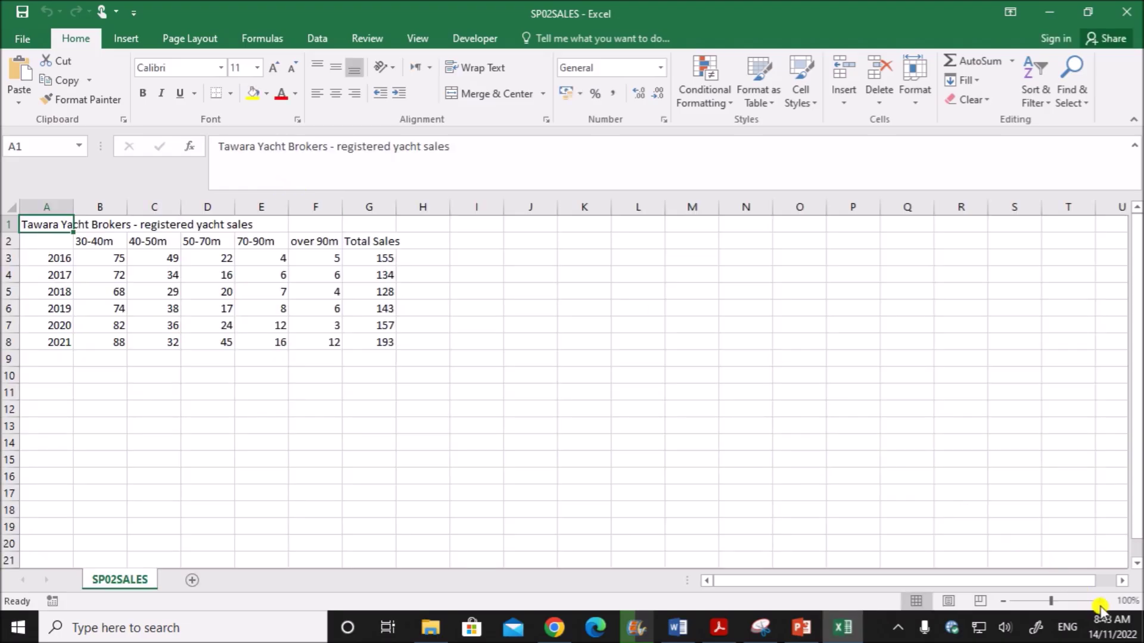
- Zoom the worksheet to 150% and highlight 'yachts by size for only the year 2021' in the PDF
left_click(1100, 601)
left_click(1100, 601)
left_click(1100, 601)
left_click(1100, 601)
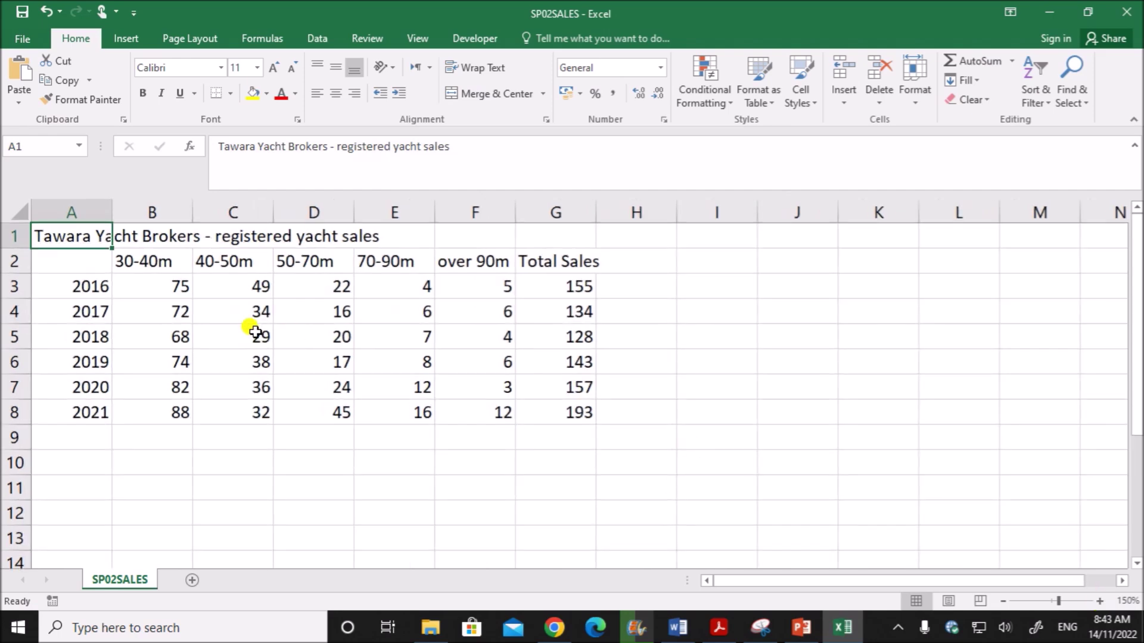
left_click(843, 403)
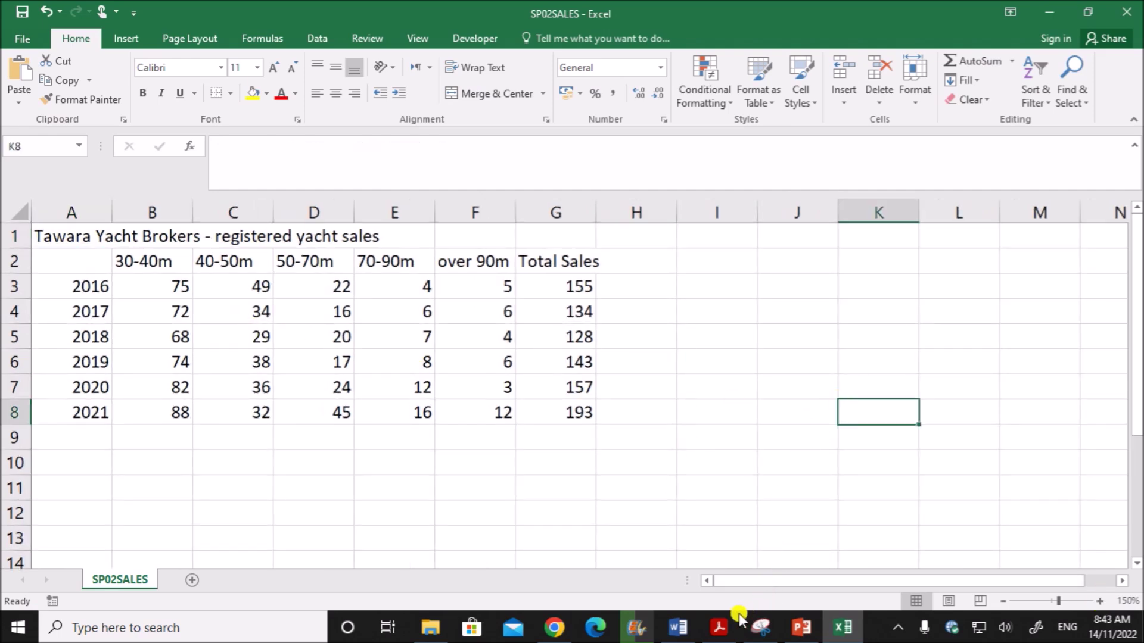
left_click(720, 628)
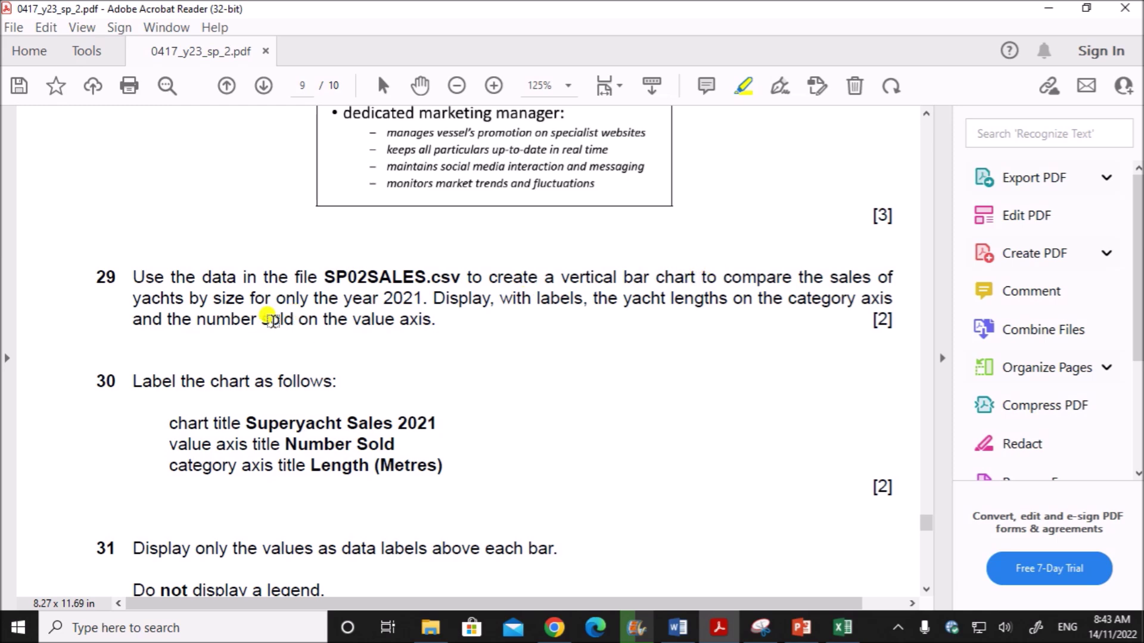
left_click_drag(131, 296, 422, 296)
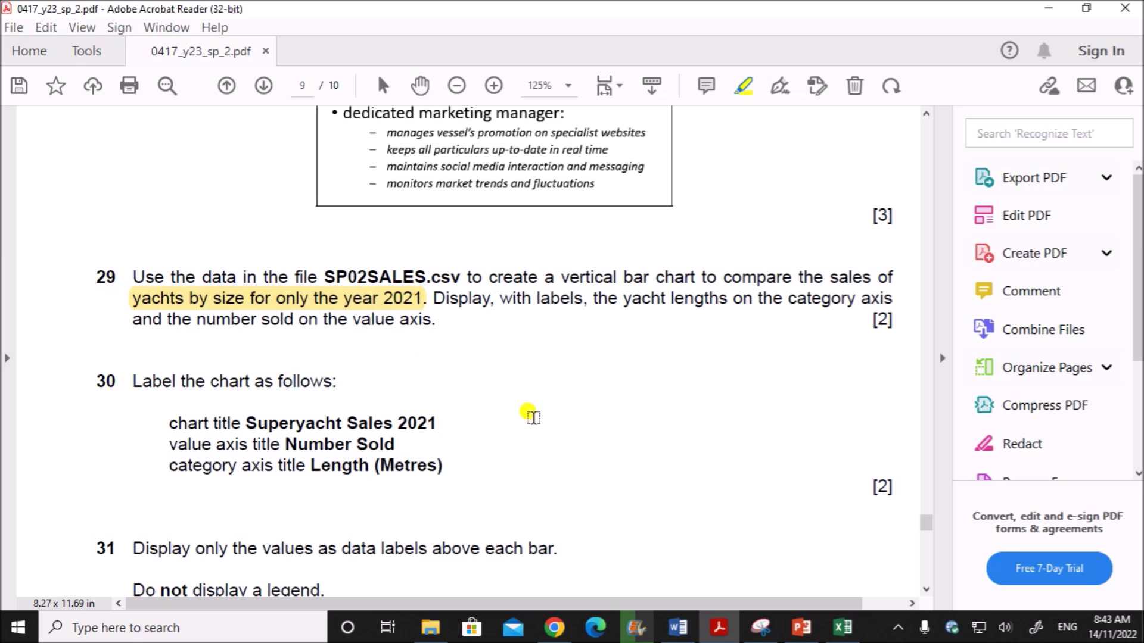
- Select the yacht size headers B2:F2 together with the 2021 sales figures B8:F8
left_click(824, 620)
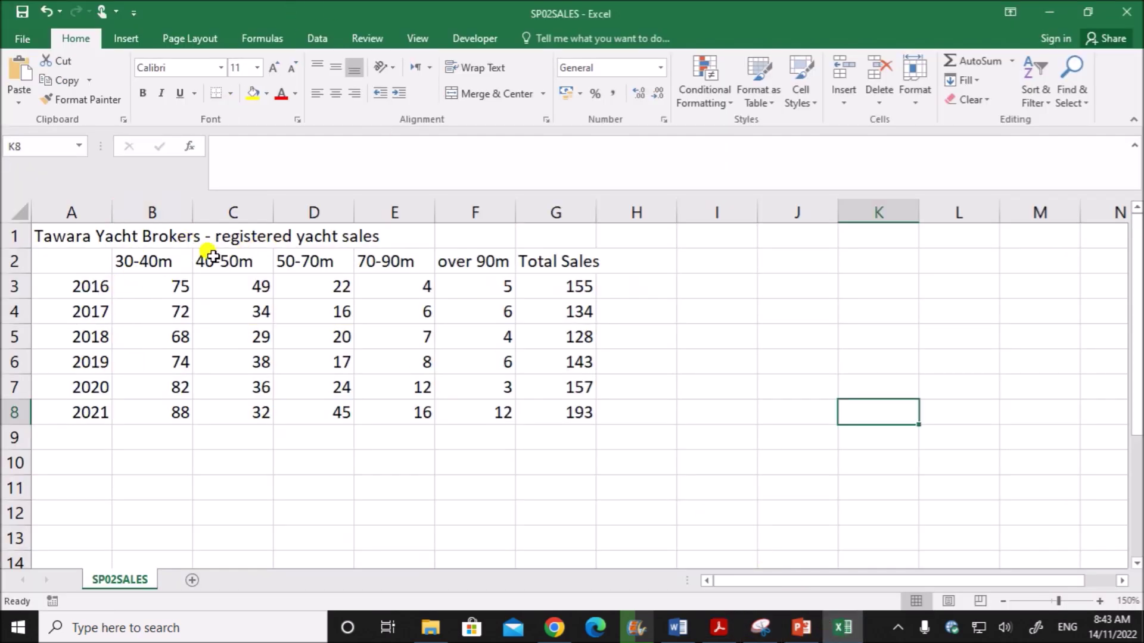
left_click_drag(155, 262, 495, 262)
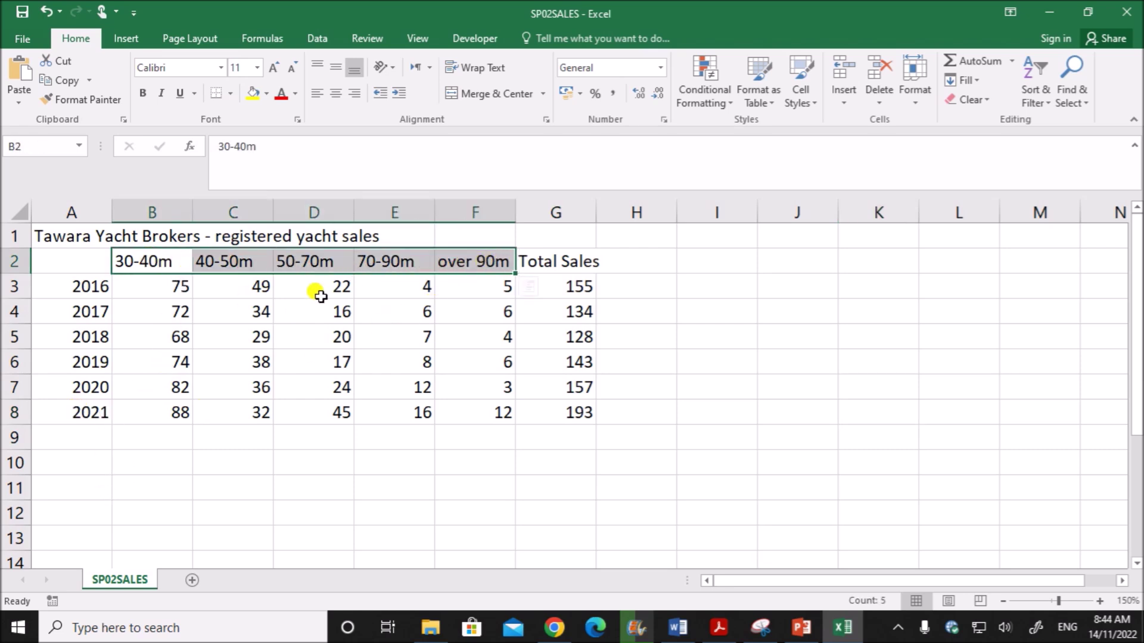
left_click(331, 480)
left_click_drag(178, 413, 502, 414)
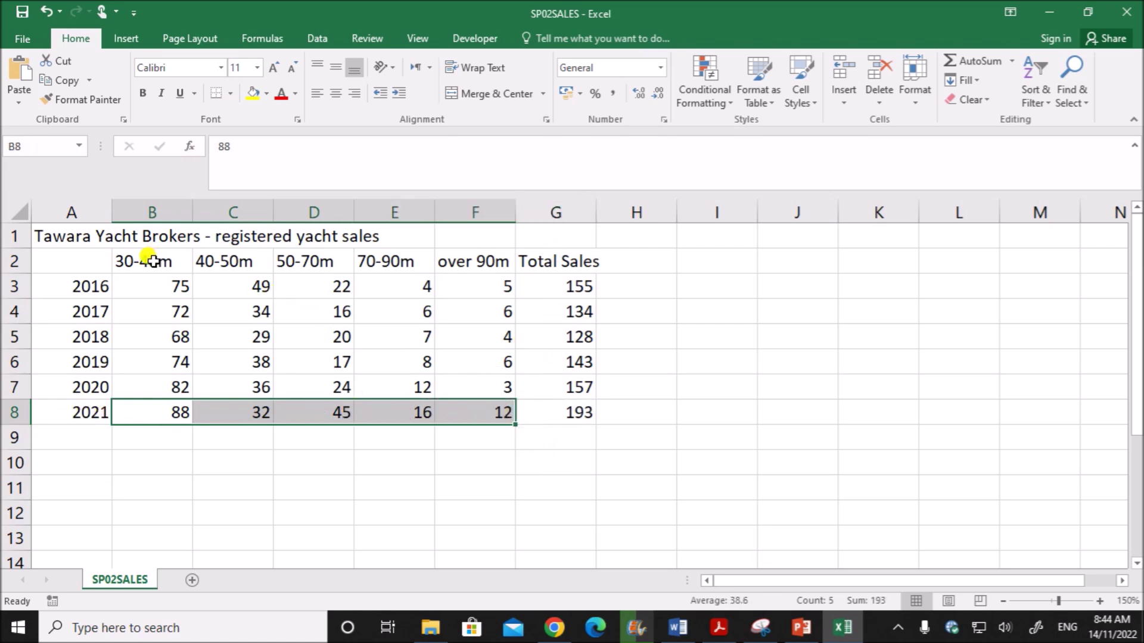
left_click_drag(153, 260, 471, 264)
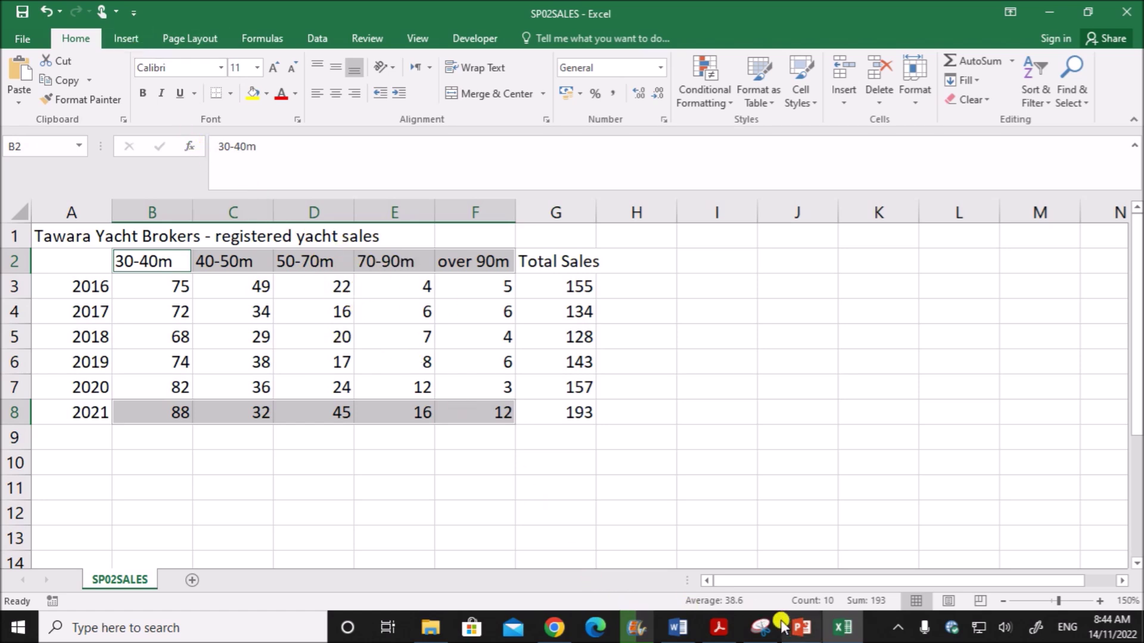
- Highlight the words 'create a vertical bar chart' in question 29
left_click(718, 627)
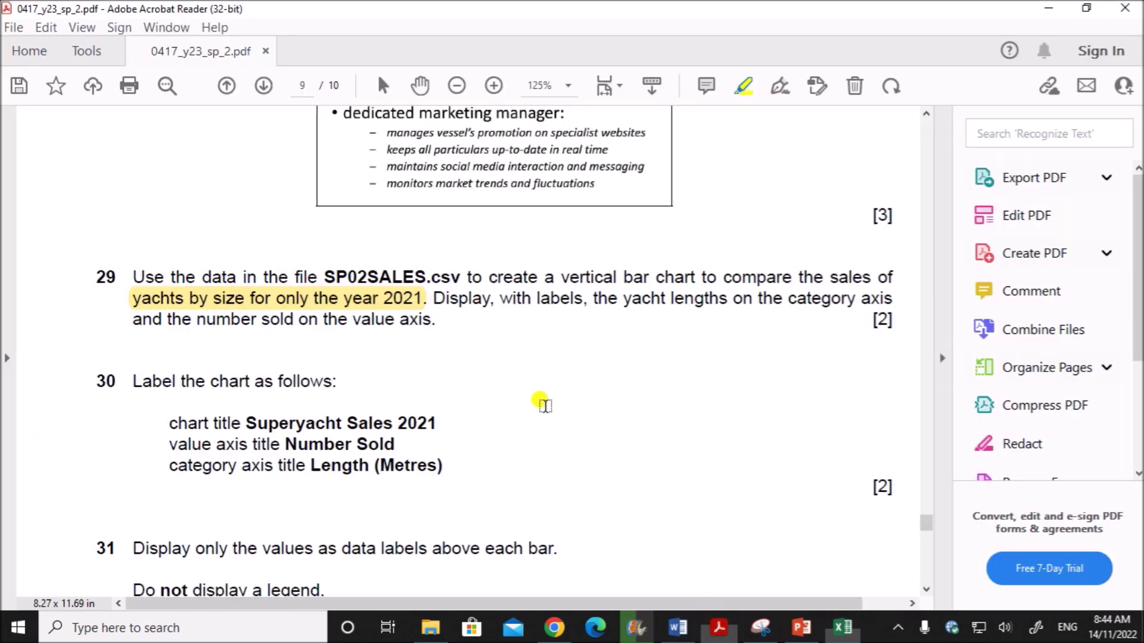
left_click_drag(488, 275, 695, 276)
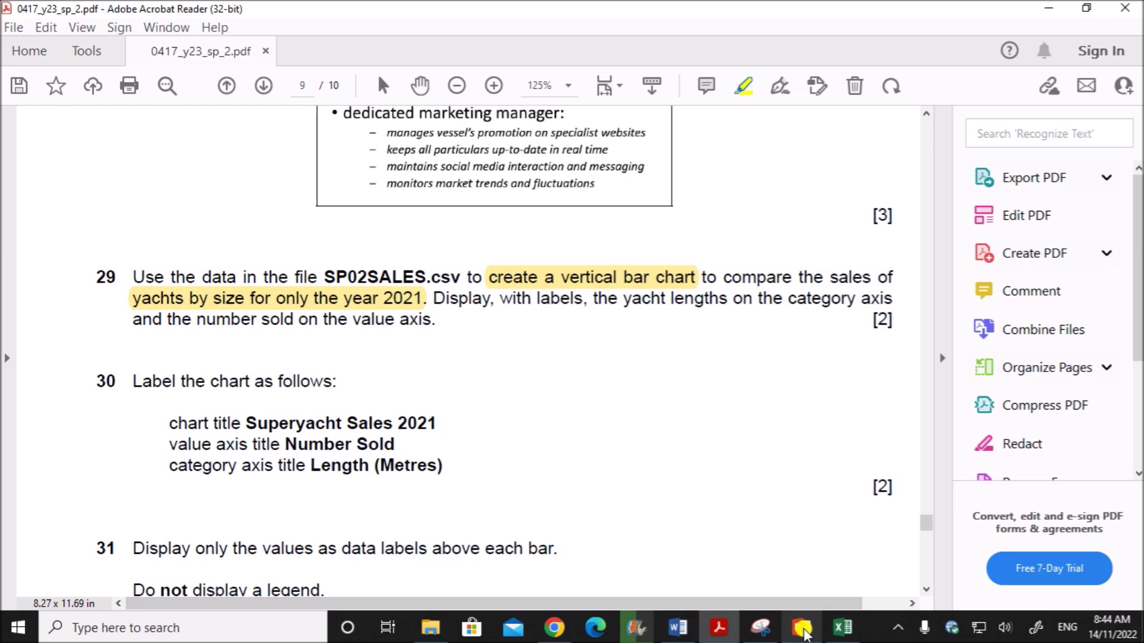
left_click(840, 630)
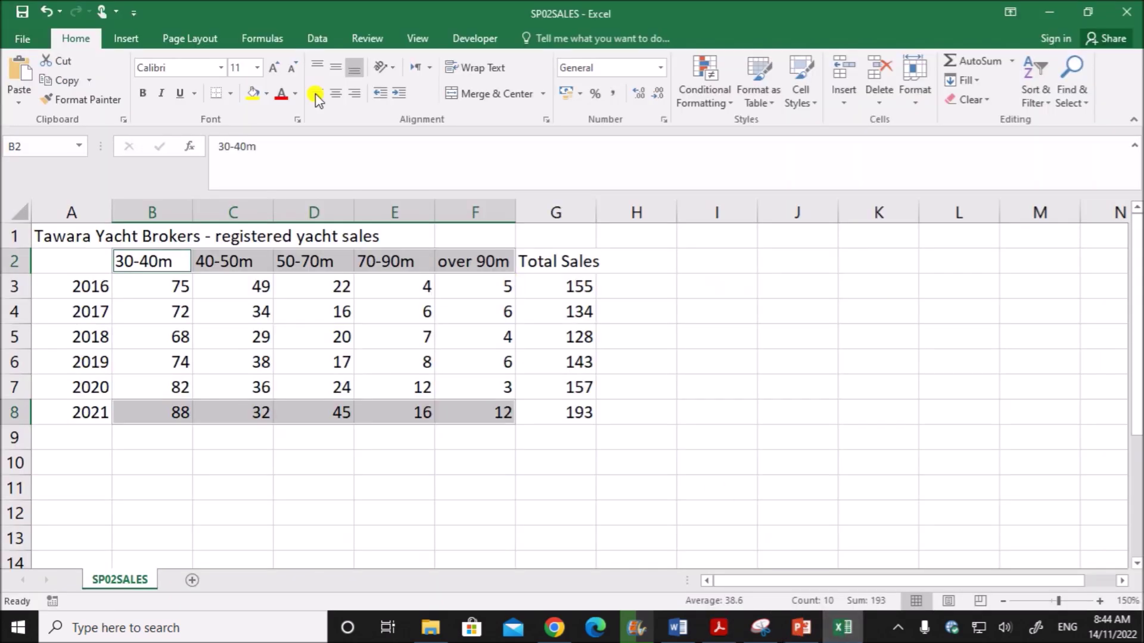
left_click(135, 38)
- Insert a clustered column chart of the selected 2021 yacht sales by size
left_click(481, 62)
left_click(486, 106)
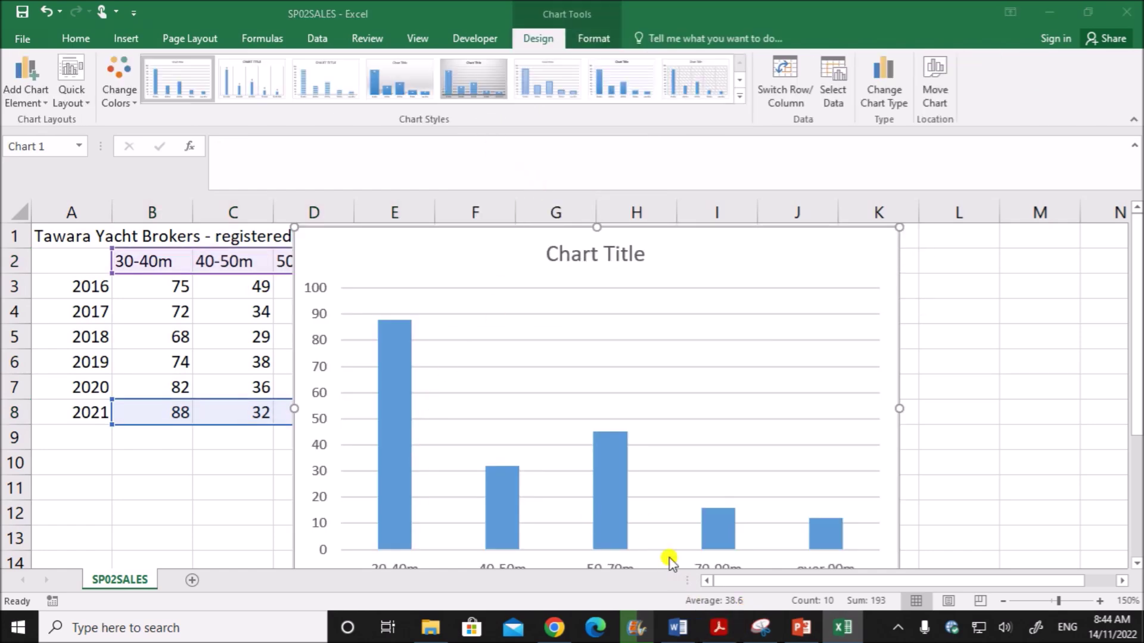
key("alt+Tab")
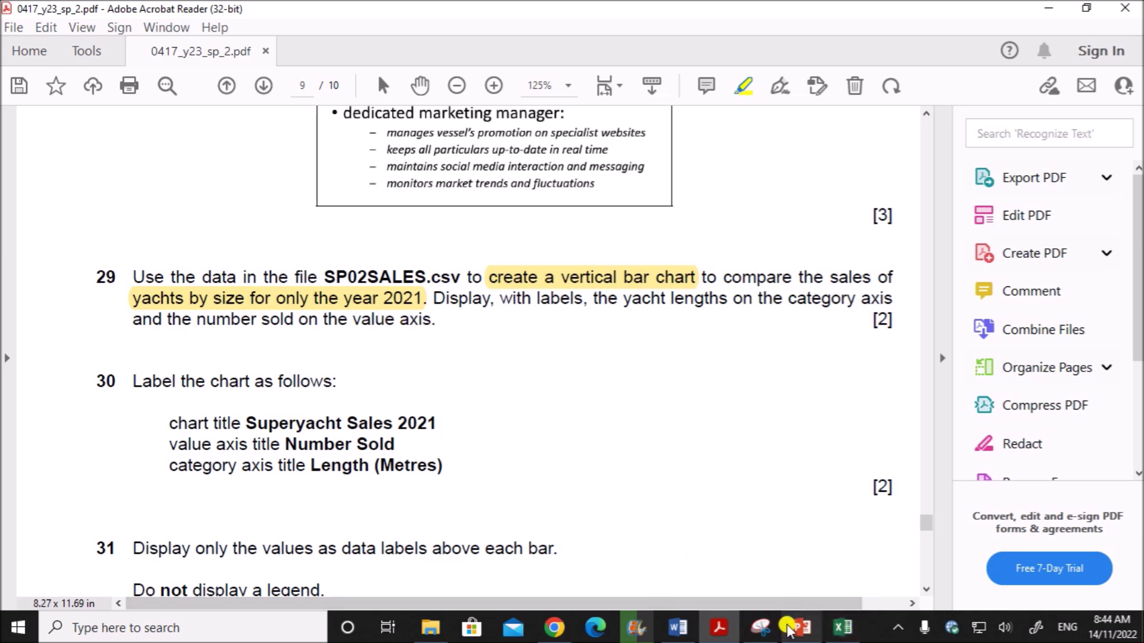
- Shrink the chart beside the data and read task 30's title requirements
left_click(843, 627)
scroll(735, 473, "down", 2)
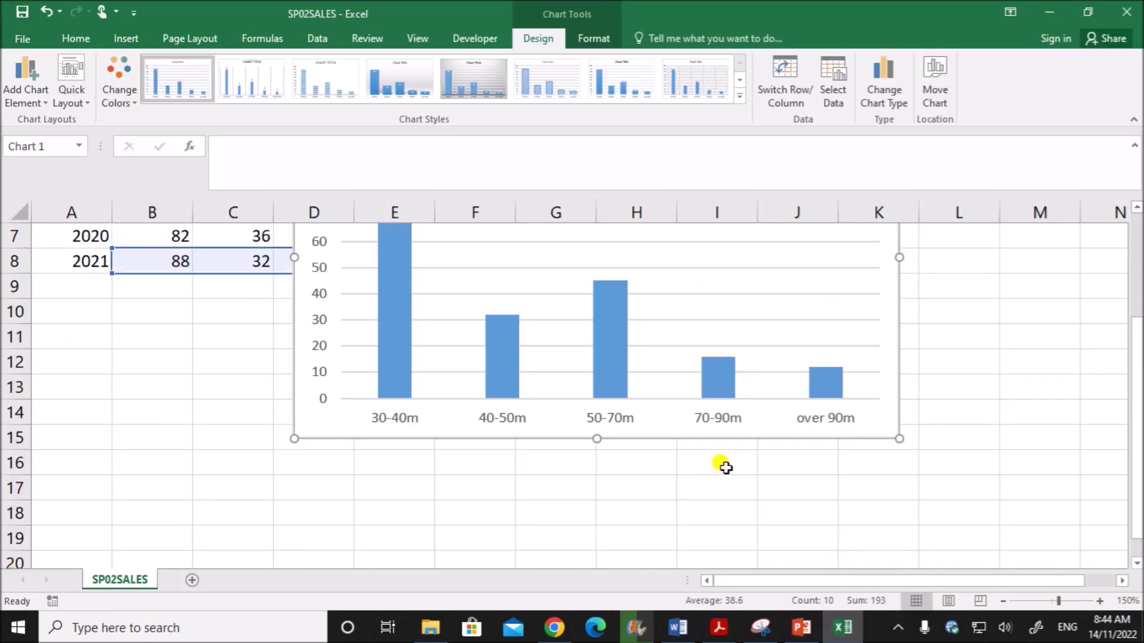
left_click_drag(894, 433, 807, 368)
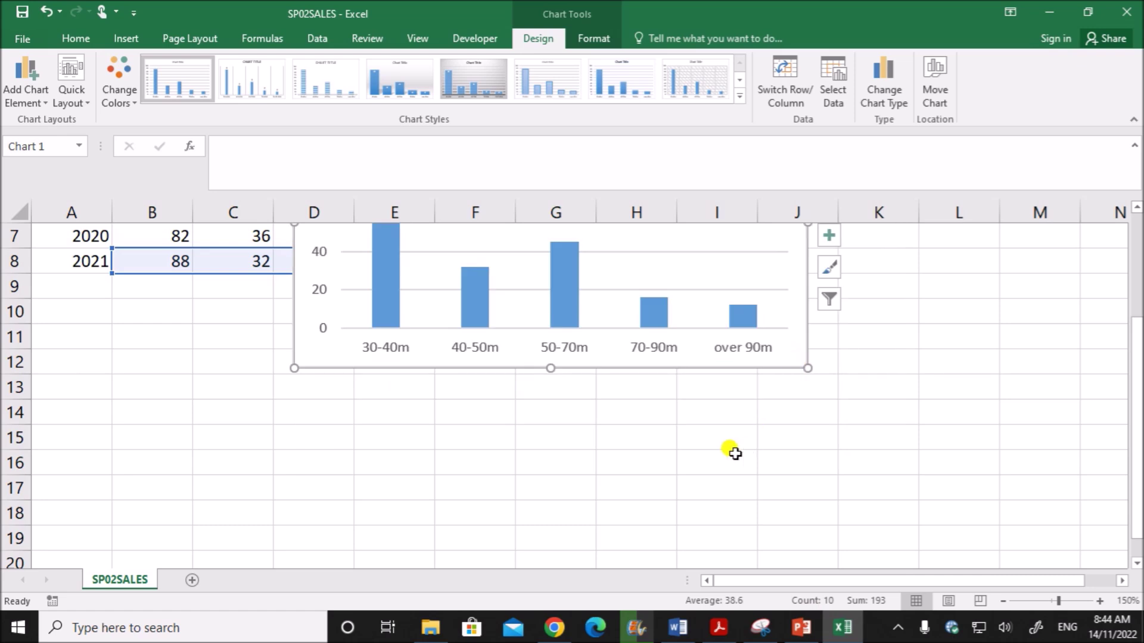
scroll(697, 417, "up", 2)
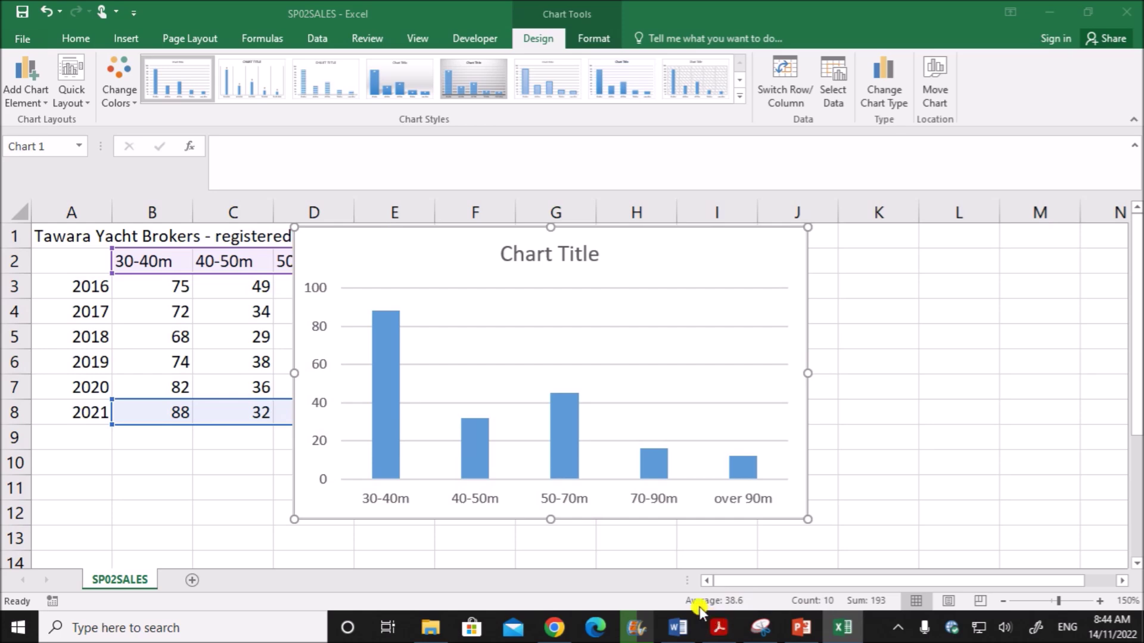
left_click(718, 627)
scroll(376, 513, "down", 1)
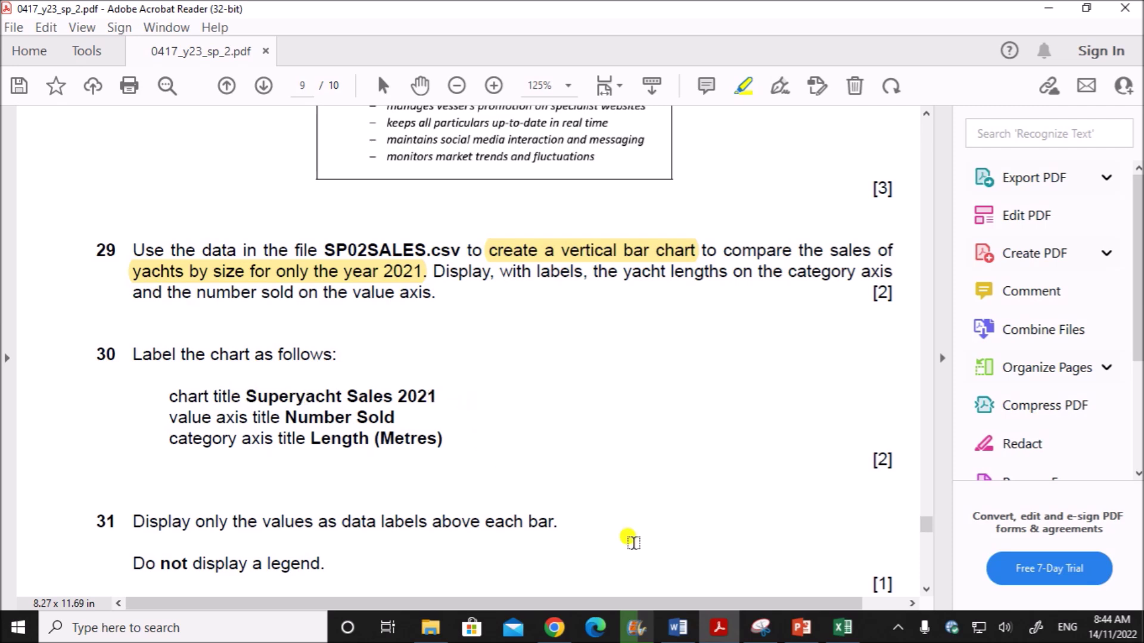
- Add a chart title and replace its placeholder with 'Superyachts 2021'
left_click(839, 626)
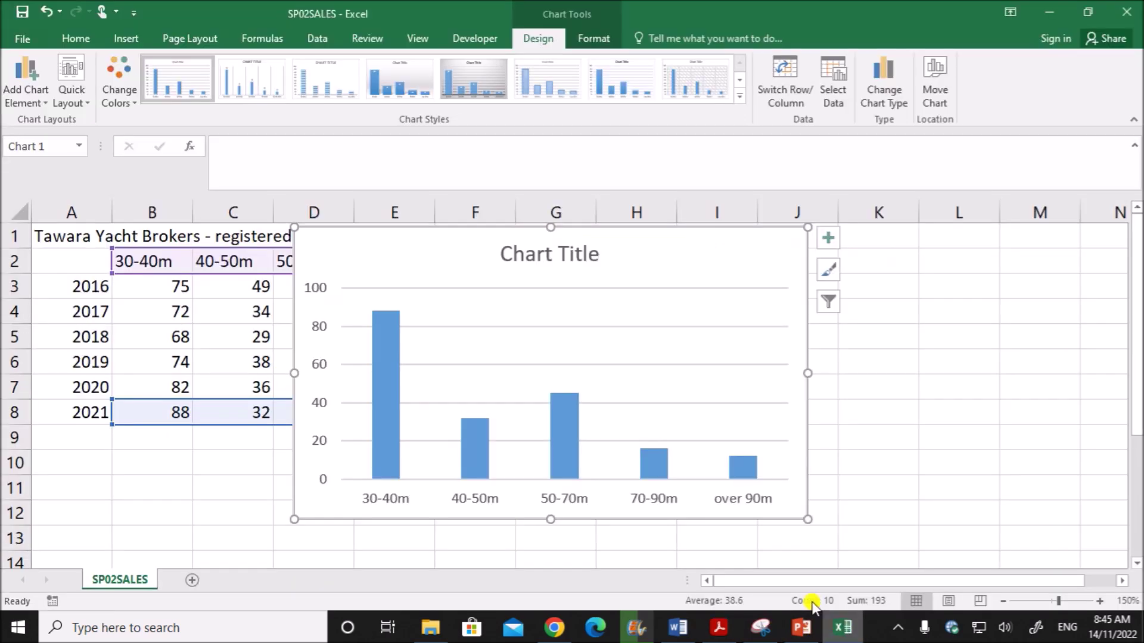
left_click(829, 242)
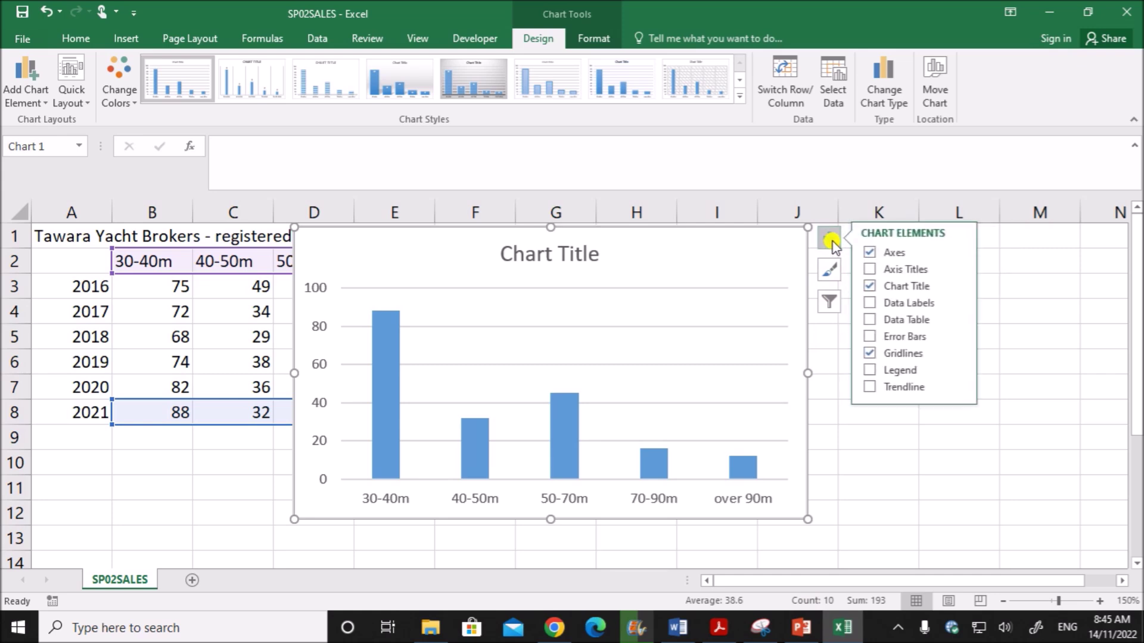
left_click(896, 286)
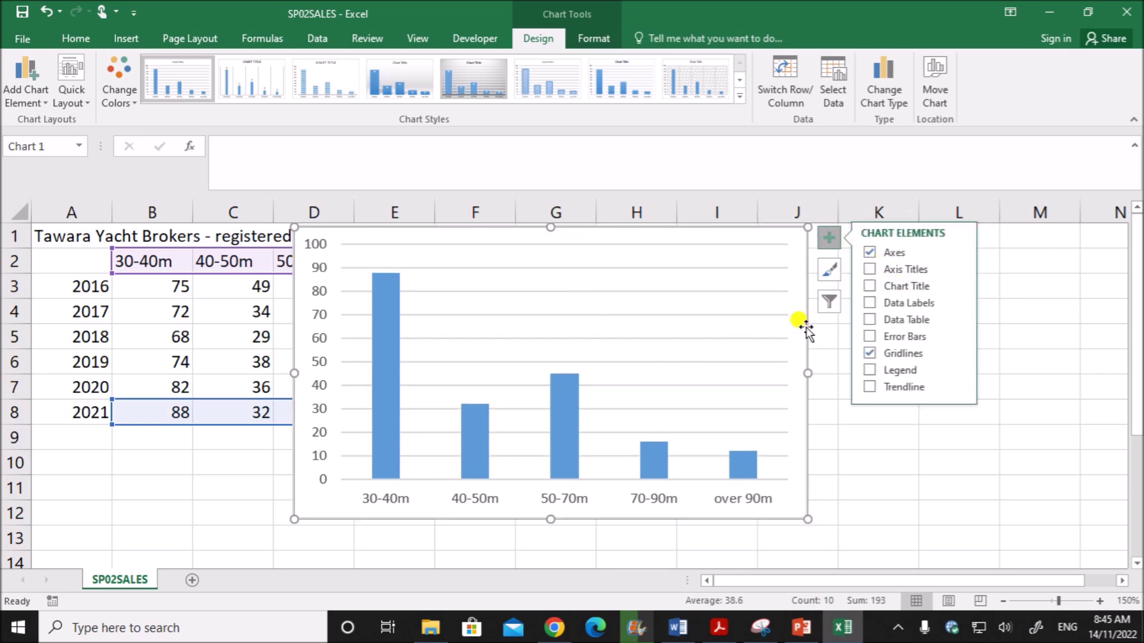
left_click(894, 286)
left_click_drag(592, 249, 482, 250)
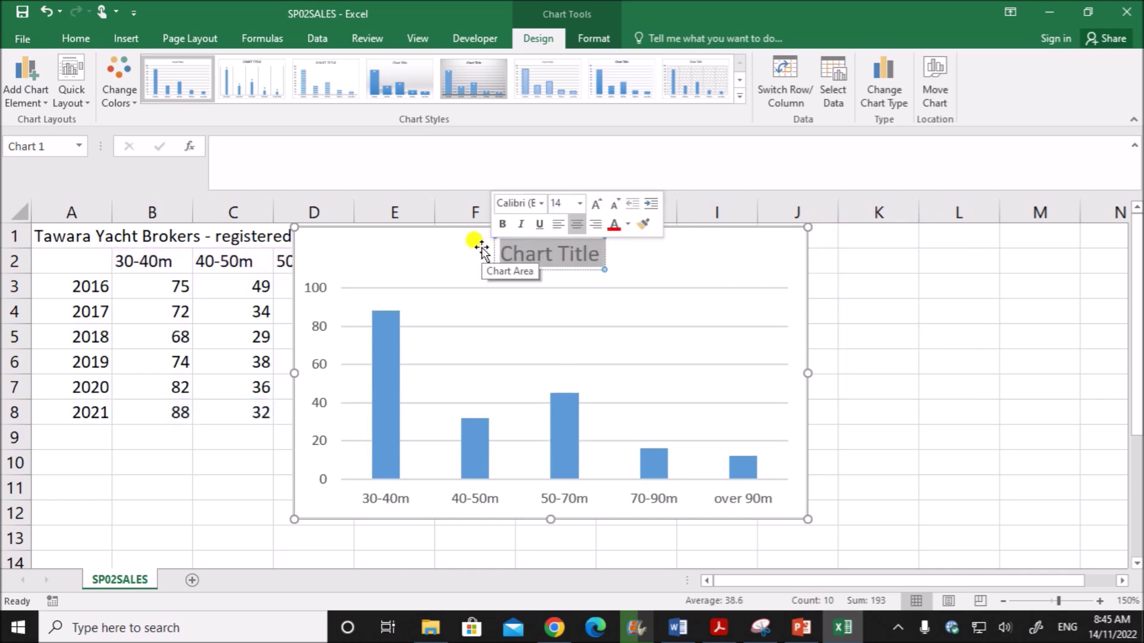
type("Superyachts")
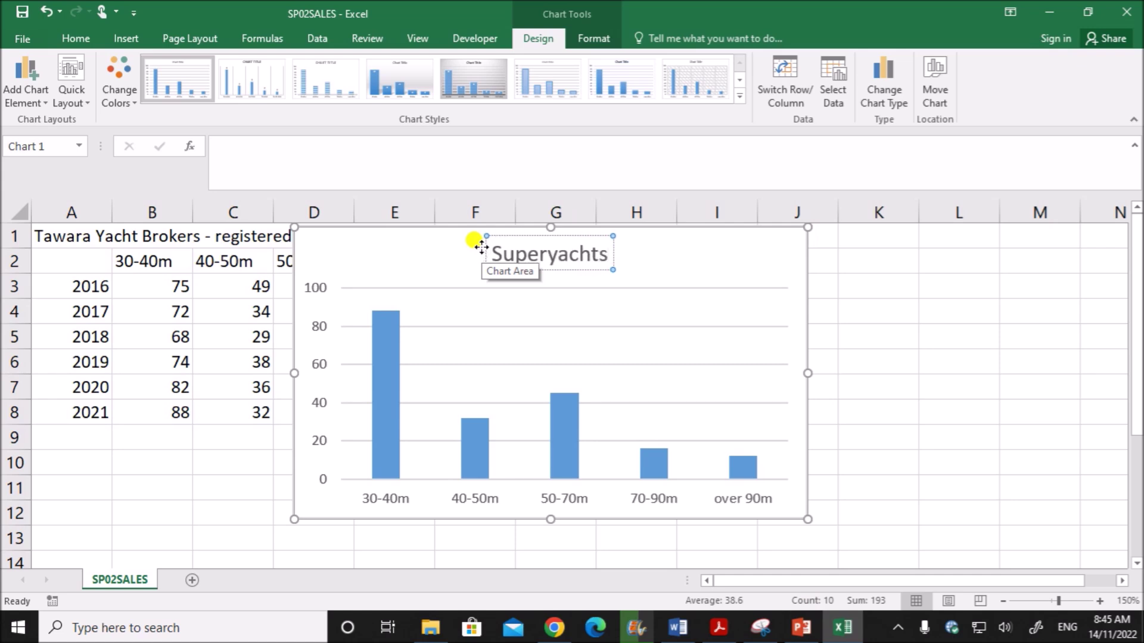
type(" 2021")
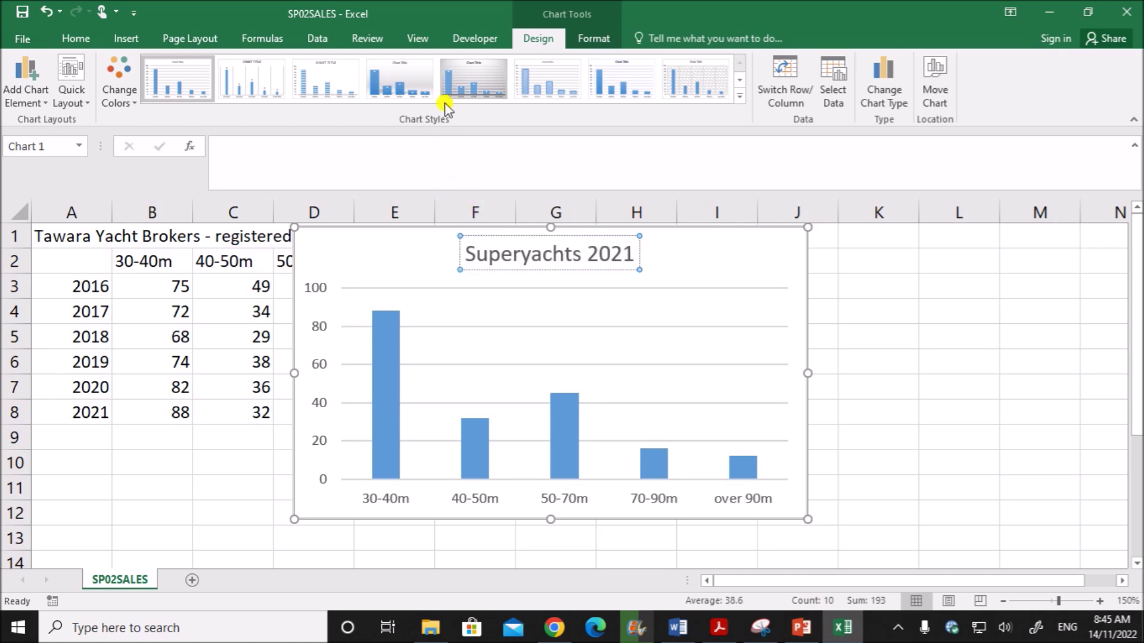
- Check the exam instructions and correct the title to 'Superyacht sales 2021'
left_click(720, 629)
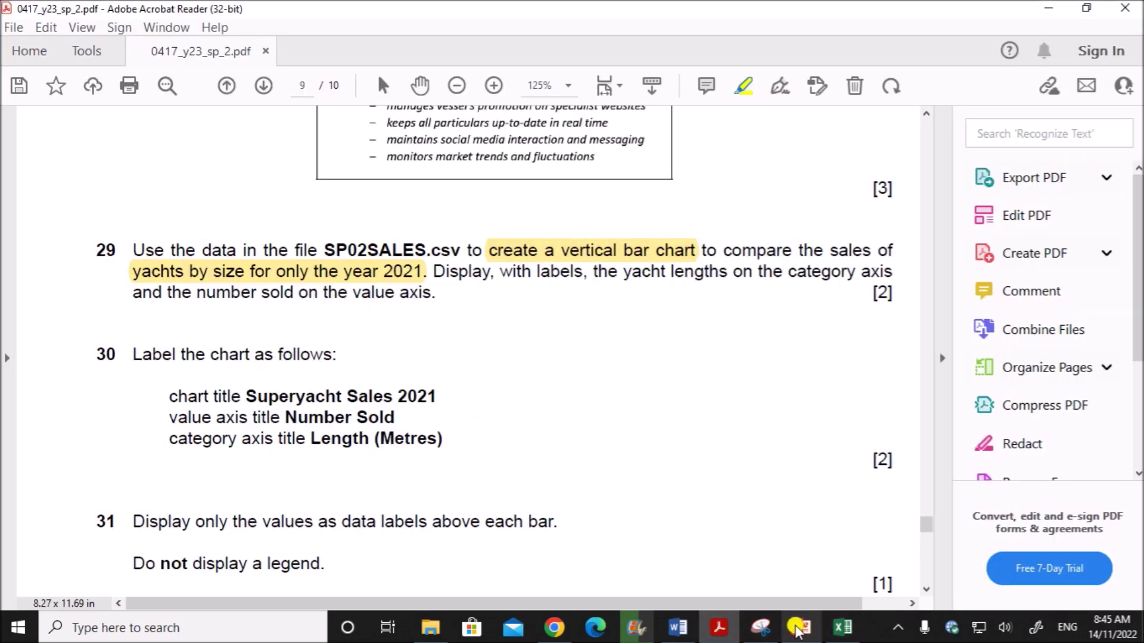
left_click(843, 627)
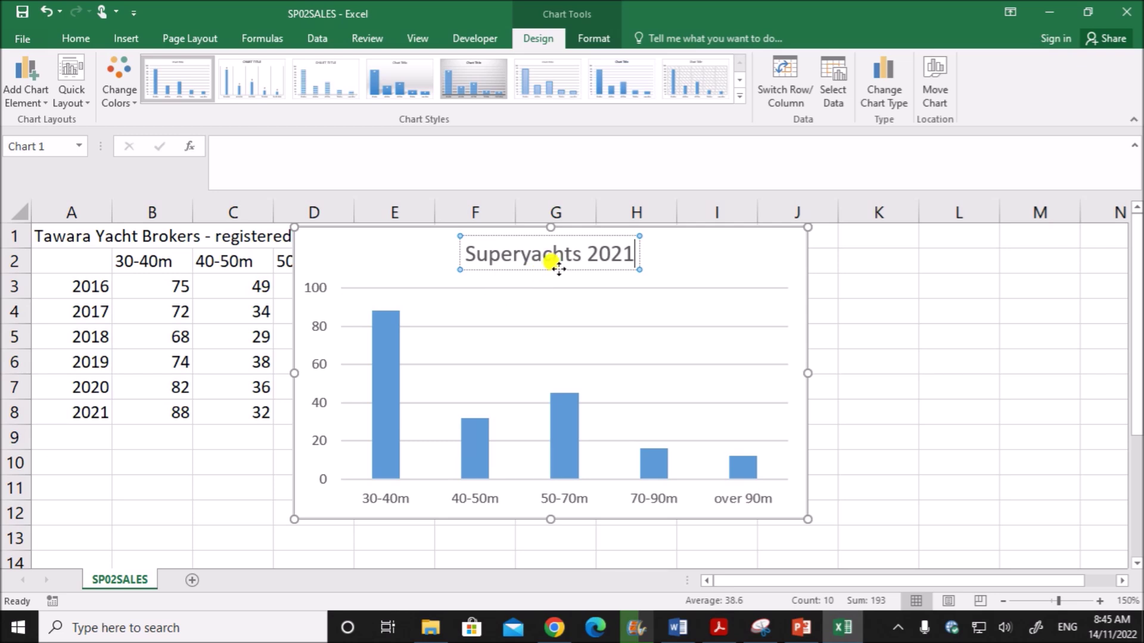
left_click(576, 256)
key("Delete")
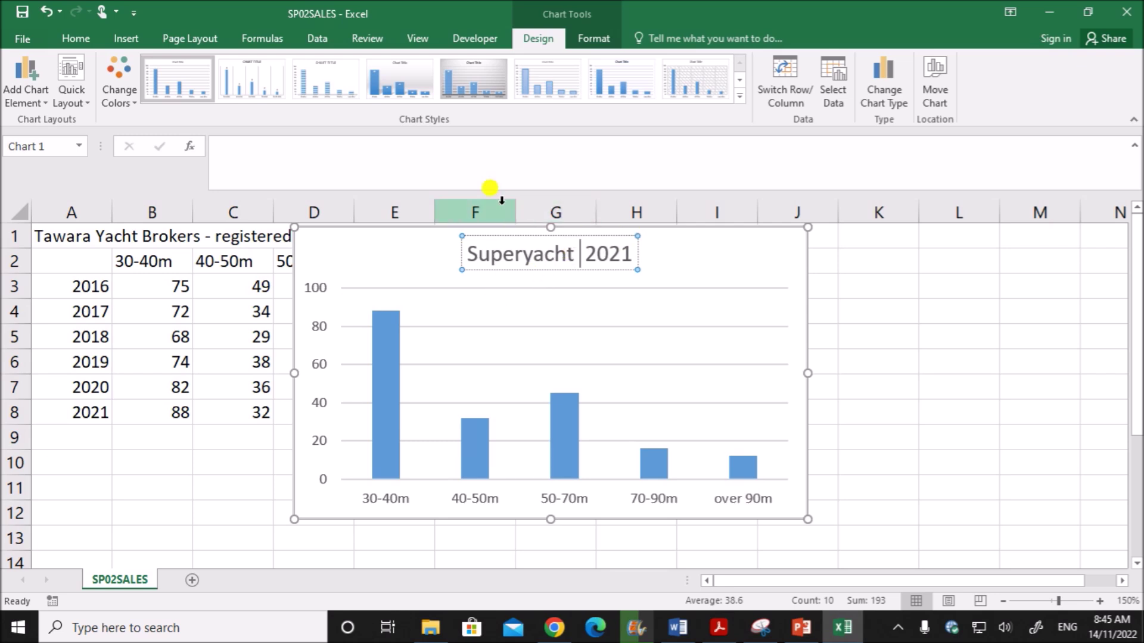
type("sales")
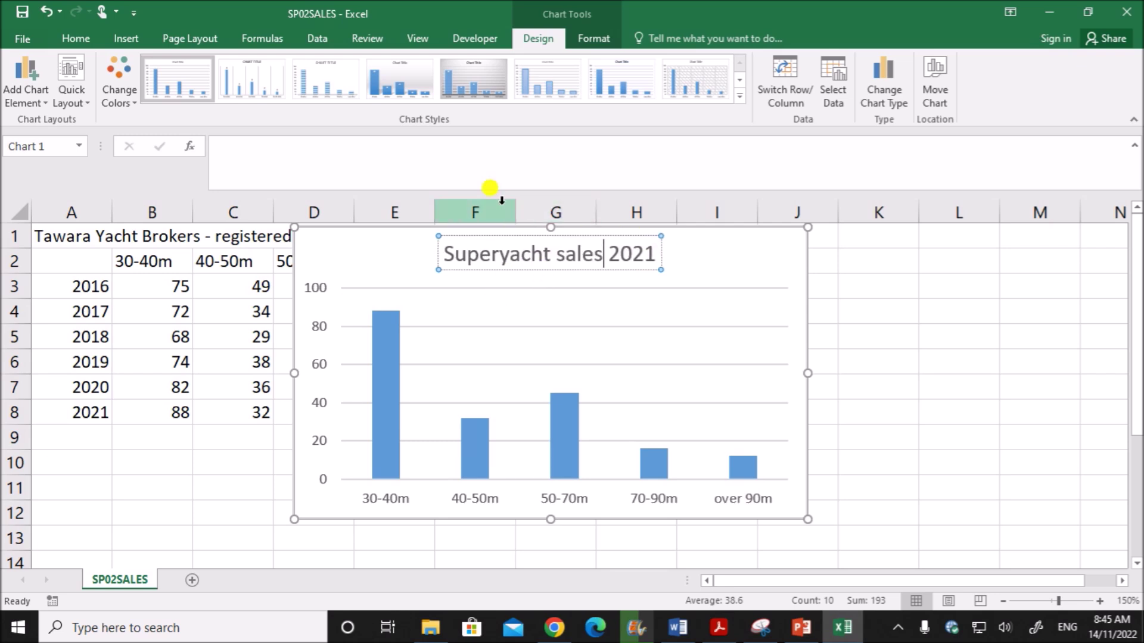
- Highlight the required axis titles in the question, then capitalise the title to 'Superyacht Sales 2021'
left_click(717, 629)
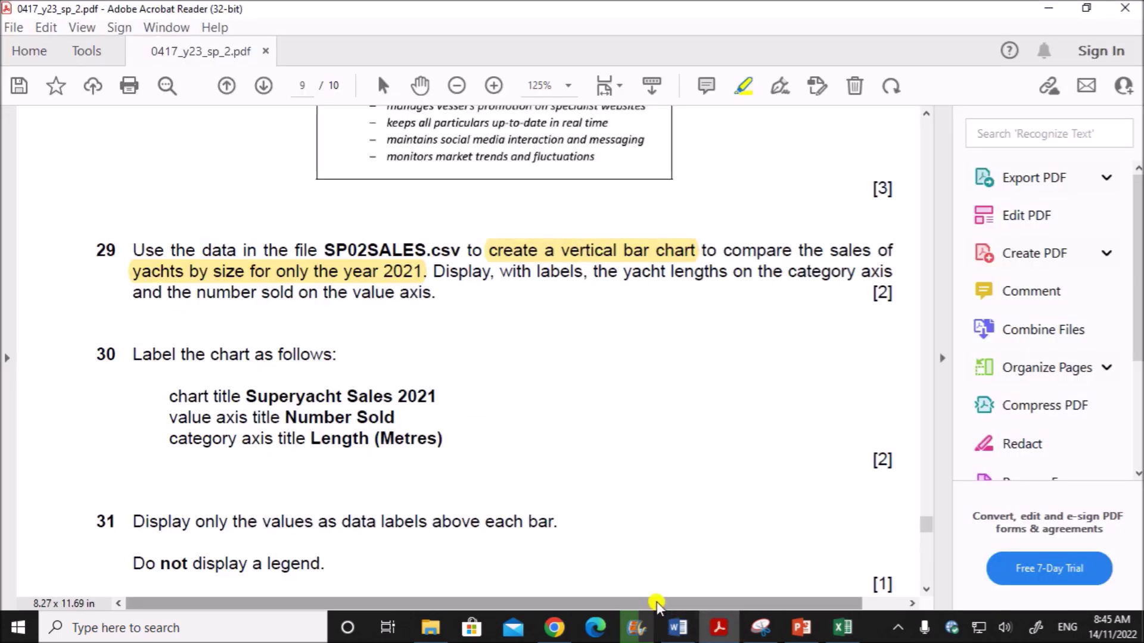
mouse_move(285, 413)
left_mouse_down()
mouse_move(380, 417)
mouse_move(371, 419)
mouse_move(442, 439)
left_mouse_up()
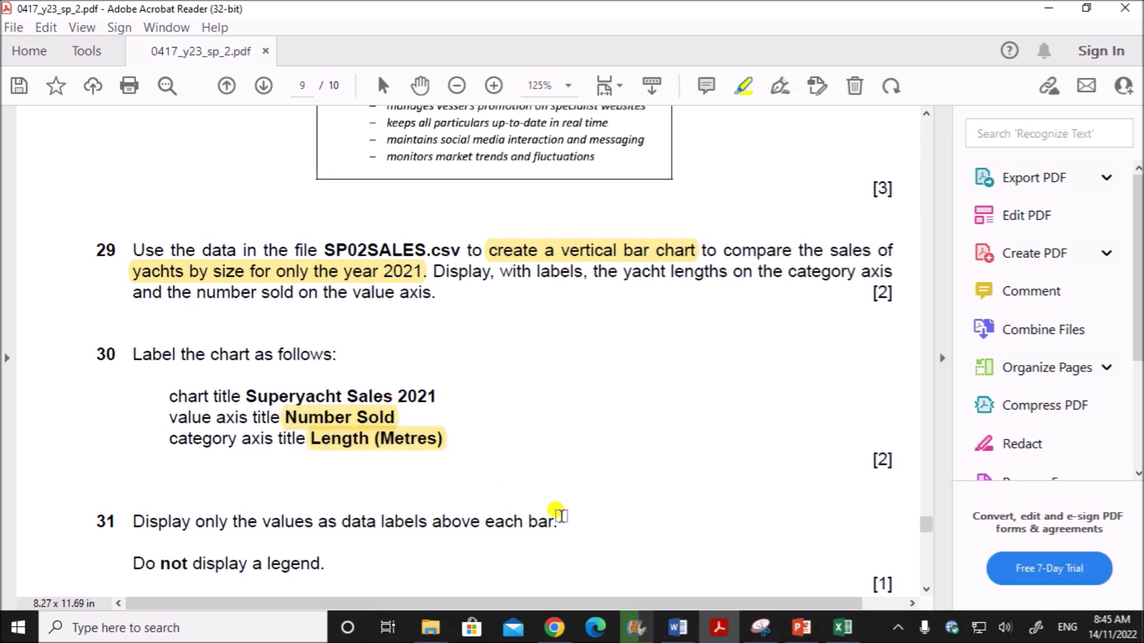
left_click(842, 627)
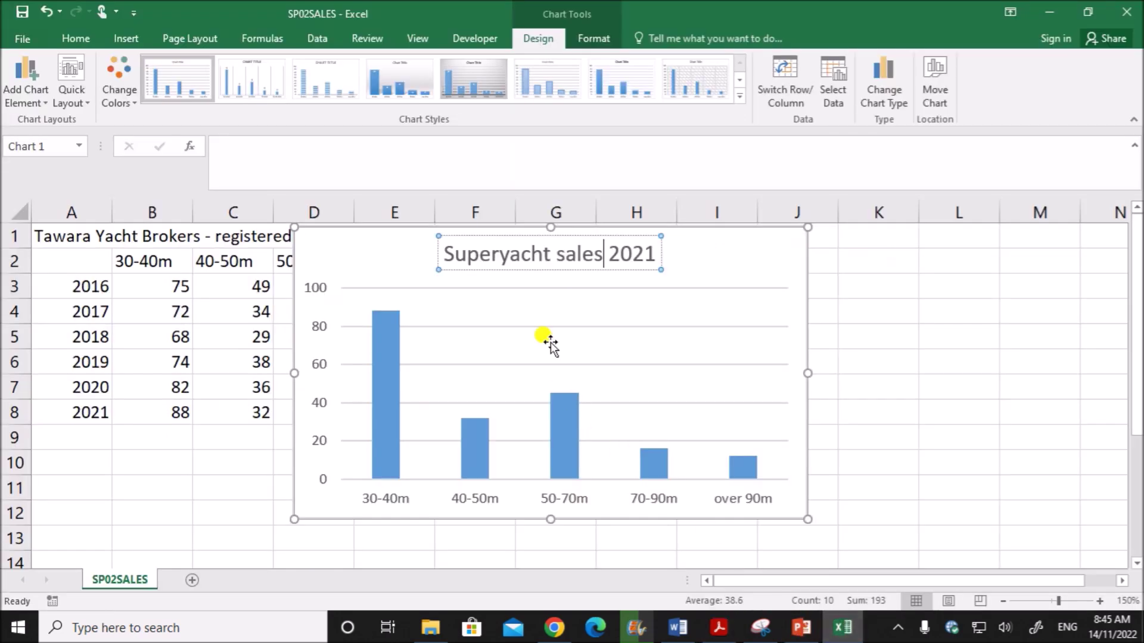
left_click(563, 256)
key("BackSpace")
type("S")
left_click(948, 331)
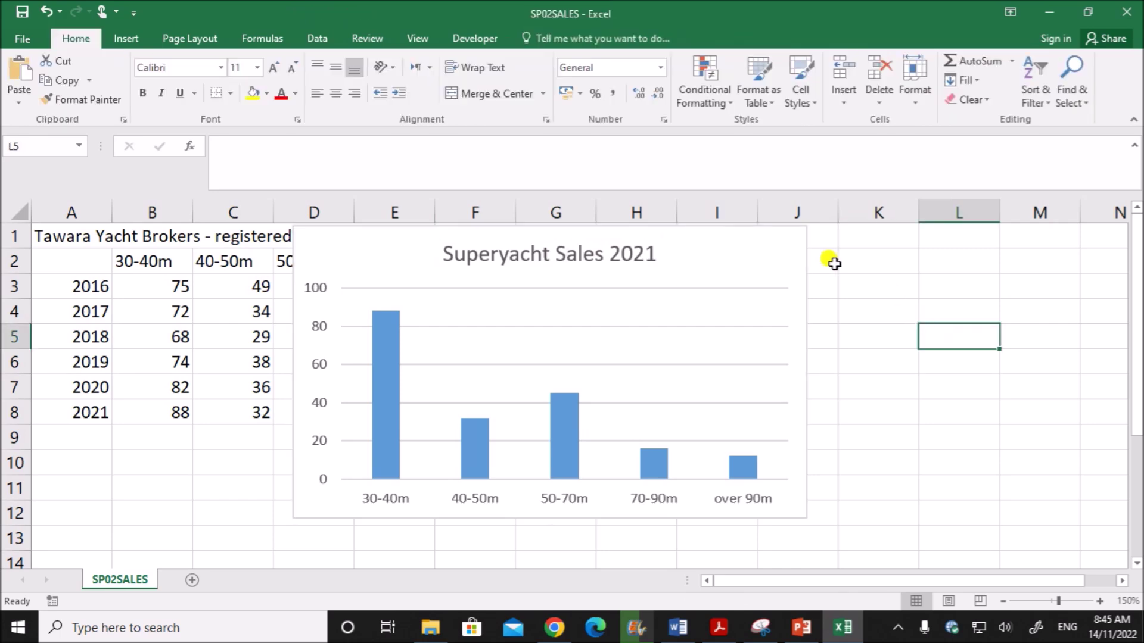
left_click(768, 262)
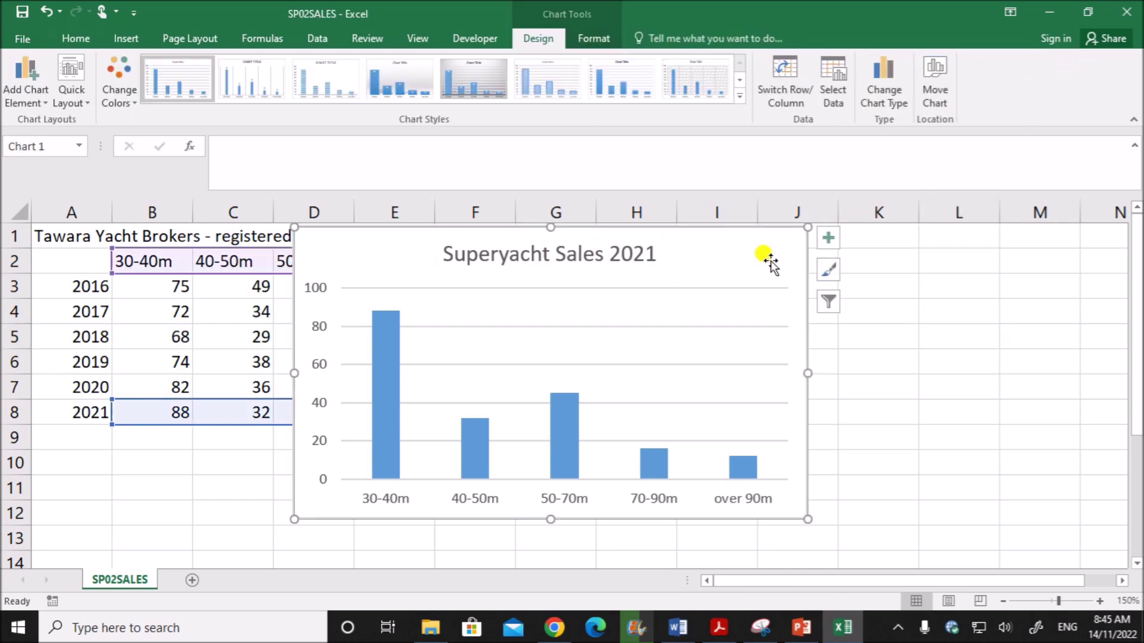
- Add axis titles and label the horizontal axis 'Length(metres)'
left_click(829, 240)
left_click(870, 270)
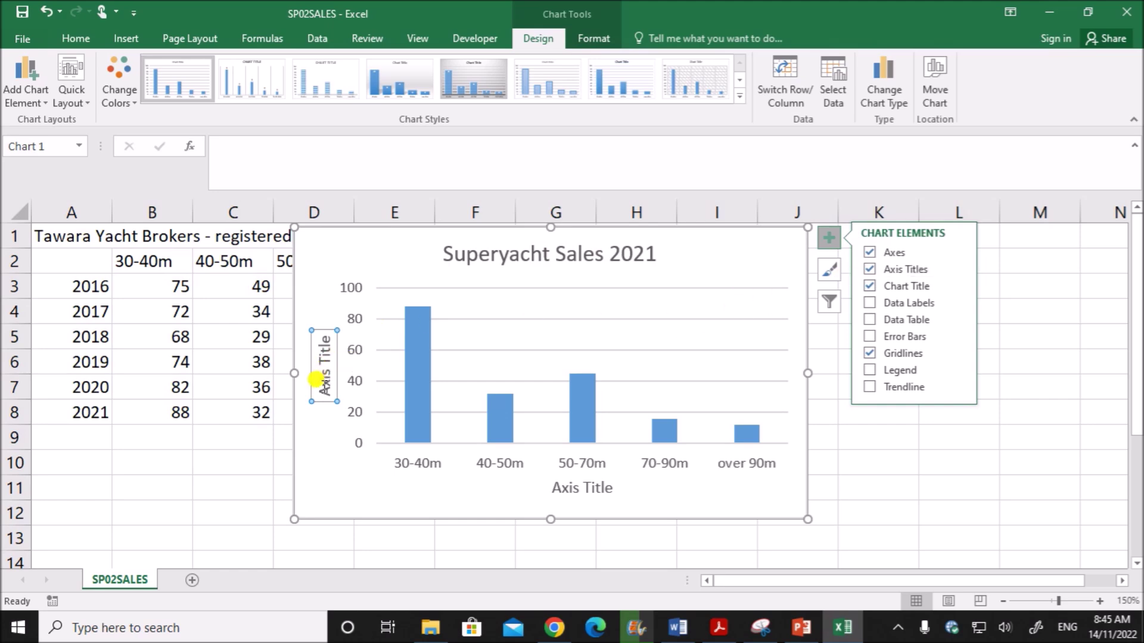
left_click(572, 484)
left_click_drag(555, 485, 618, 485)
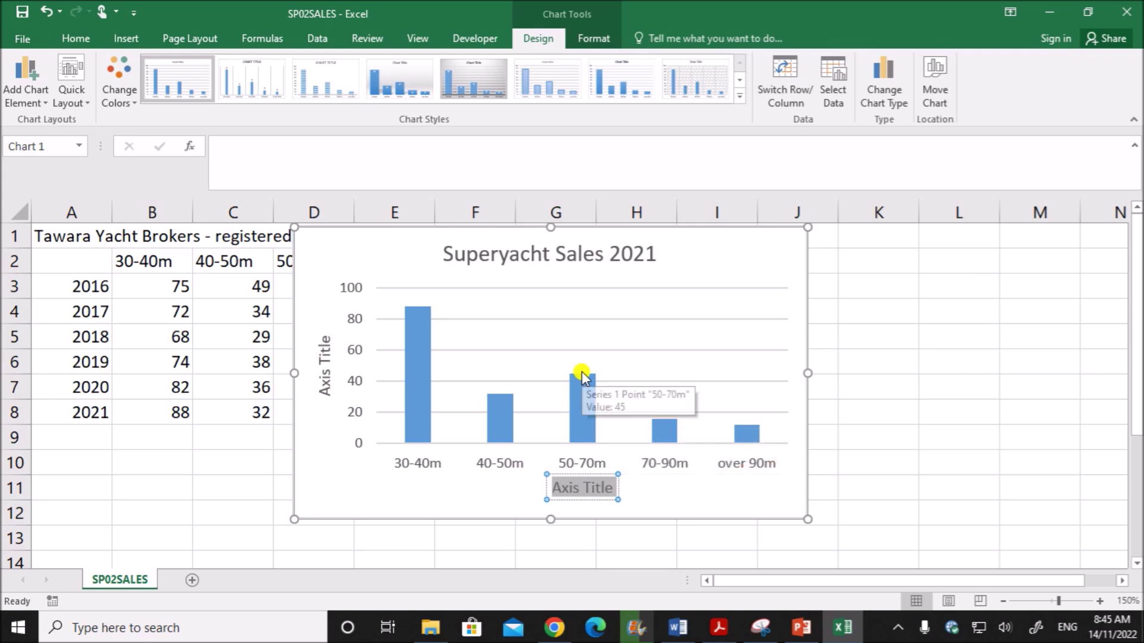
type("Length")
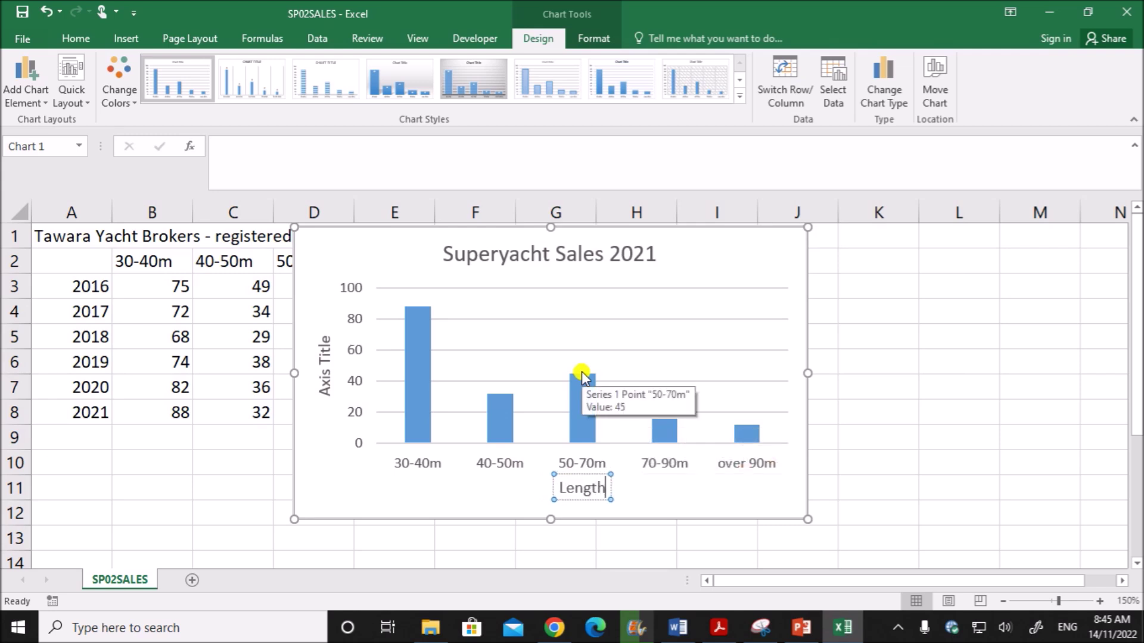
type("(metr")
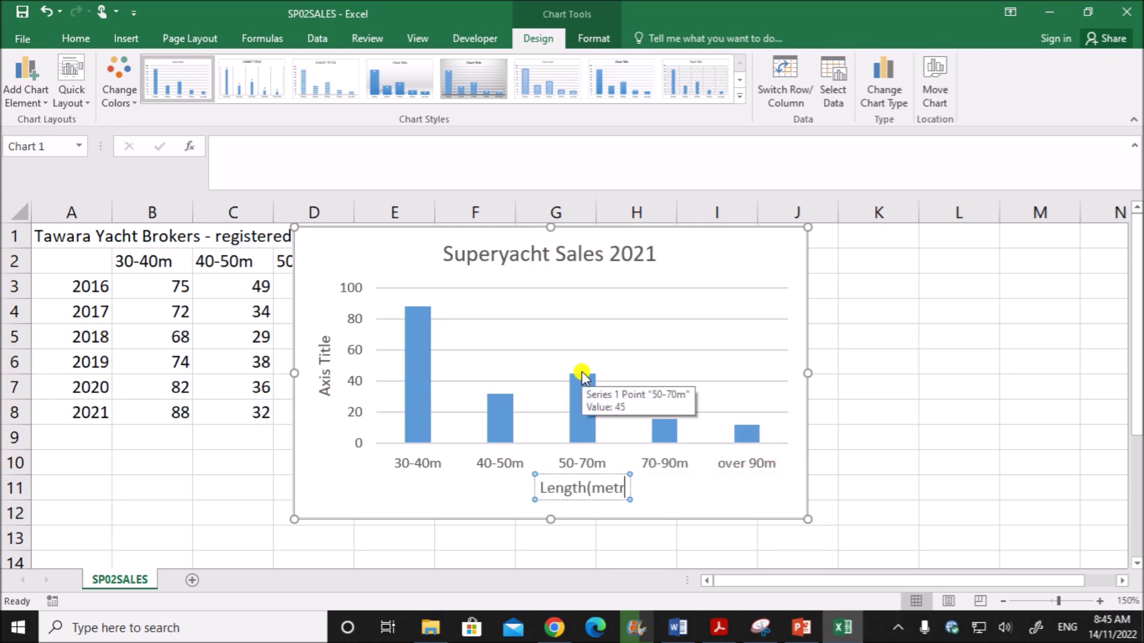
type("es)")
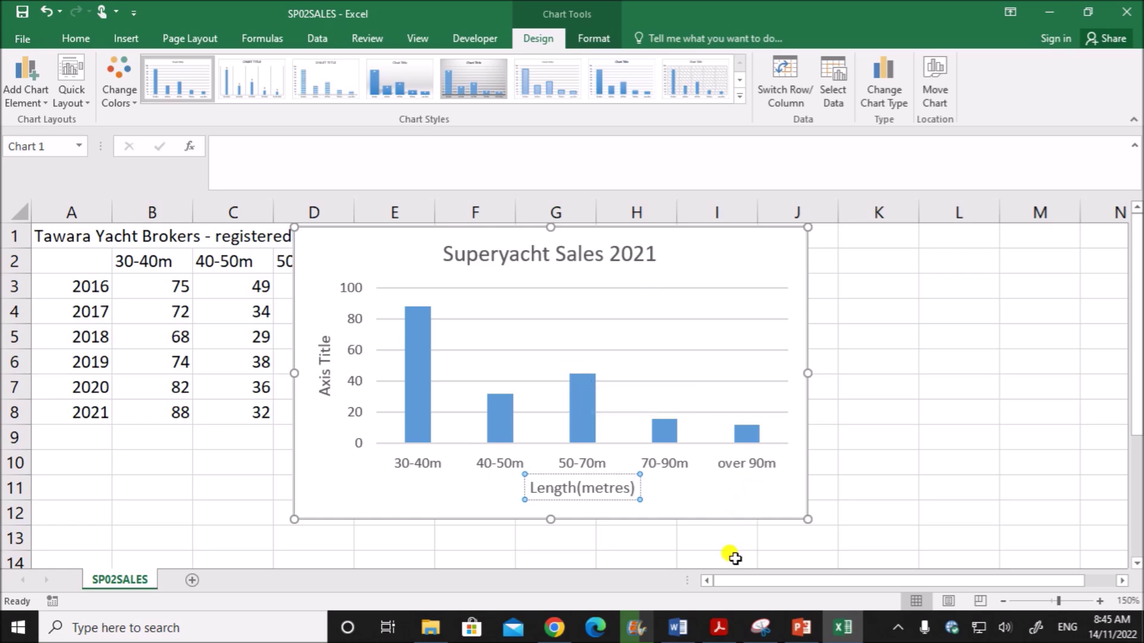
- Label the vertical axis 'Number sold' and deselect the chart
left_click(718, 628)
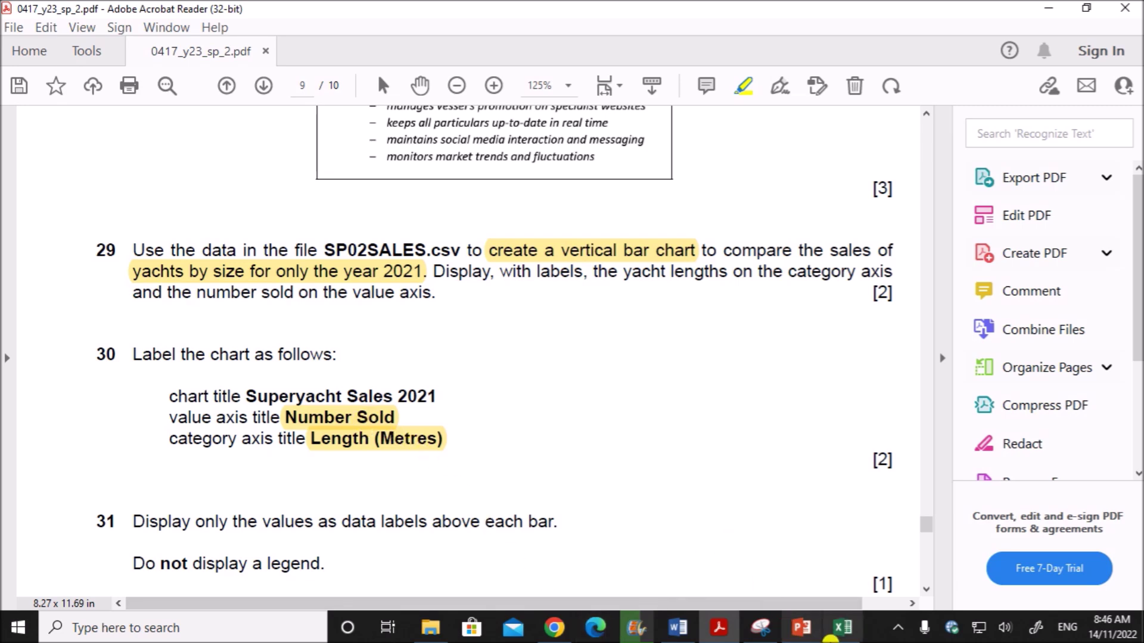
left_click(841, 628)
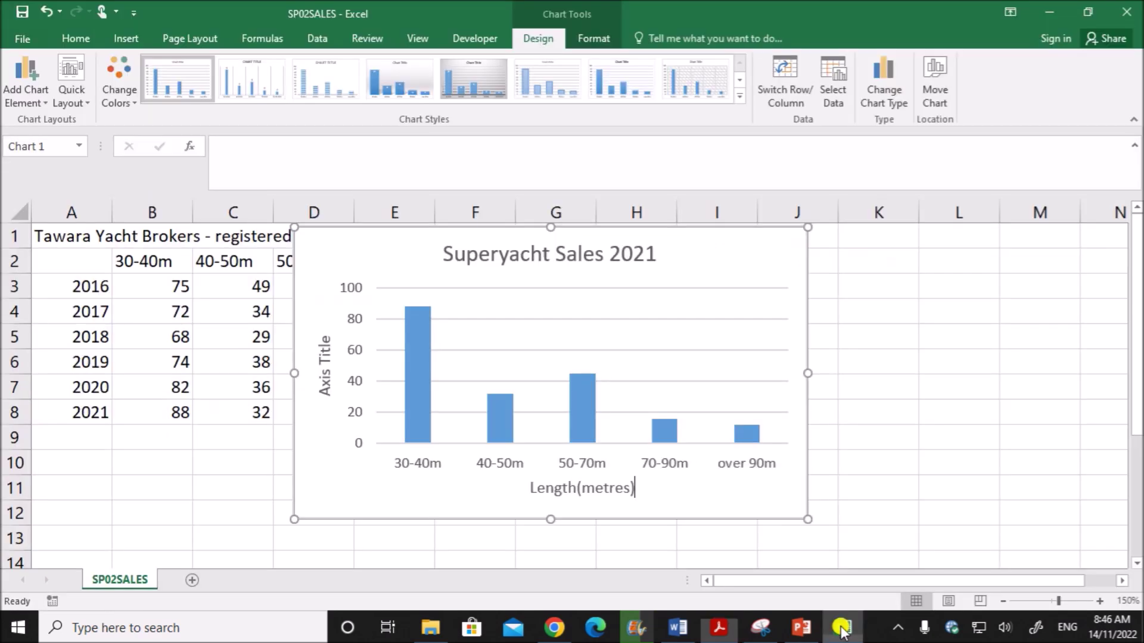
left_click(325, 375)
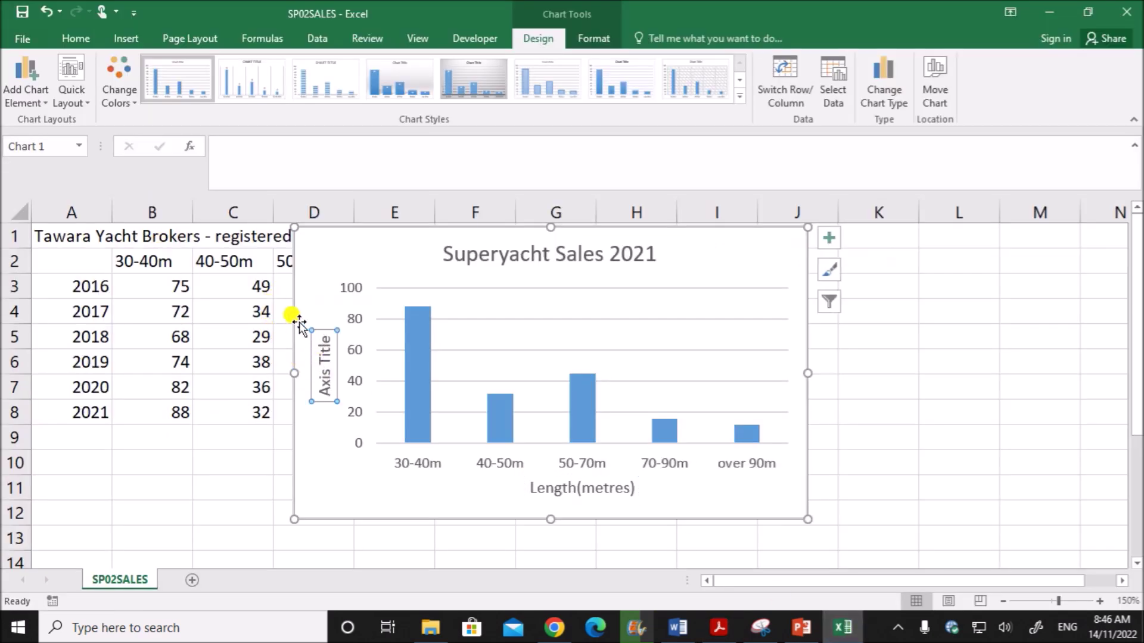
type("Number")
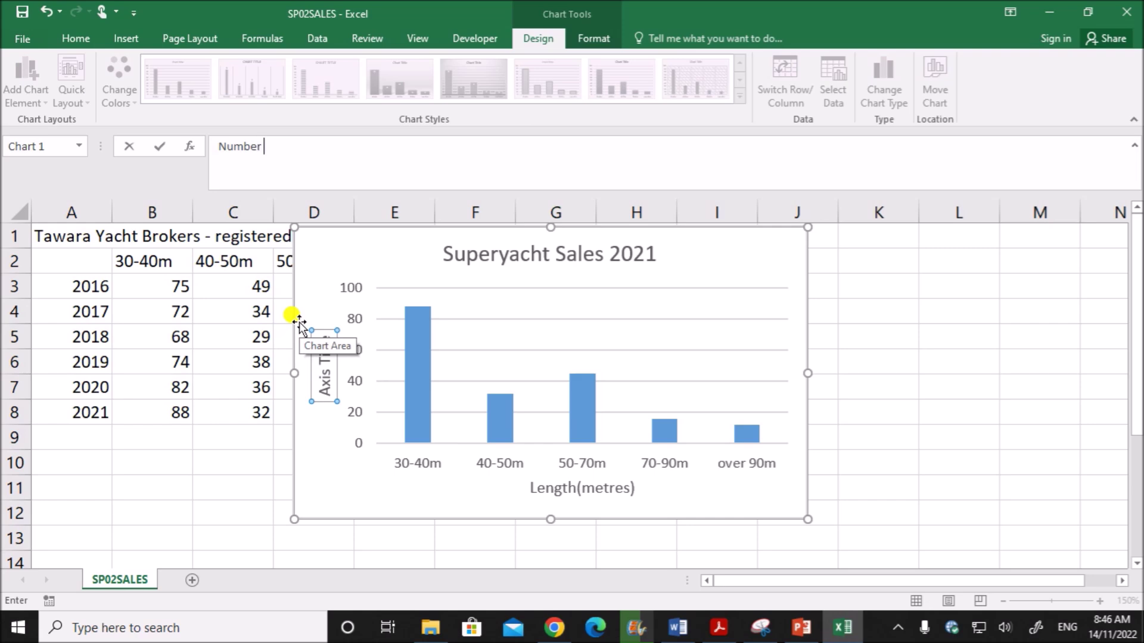
key("Return")
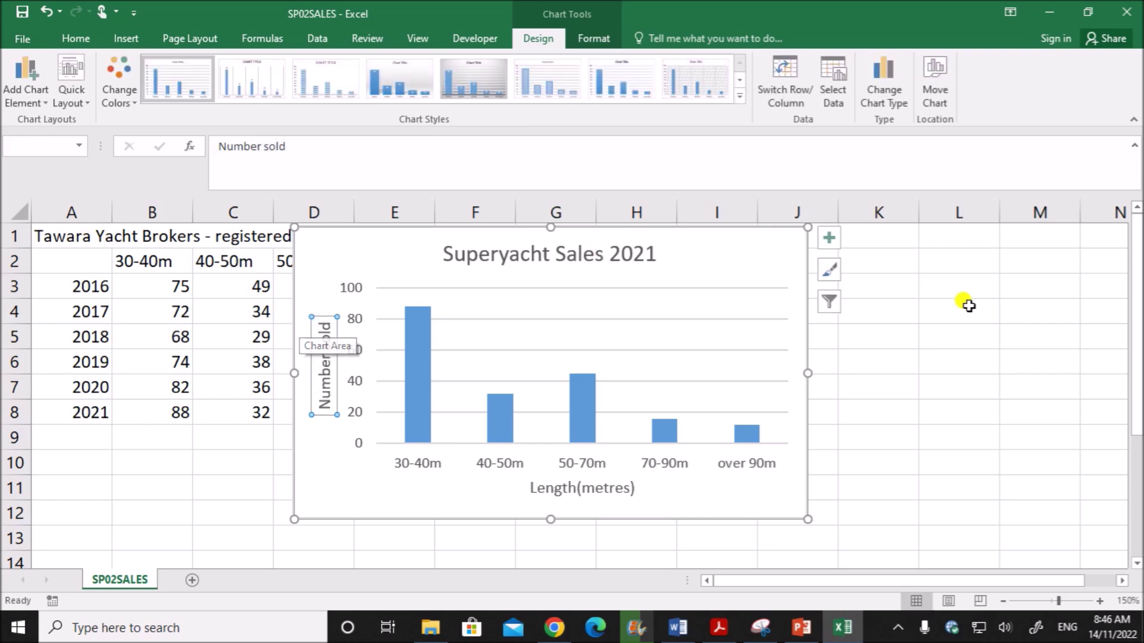
left_click(1017, 412)
left_click(720, 632)
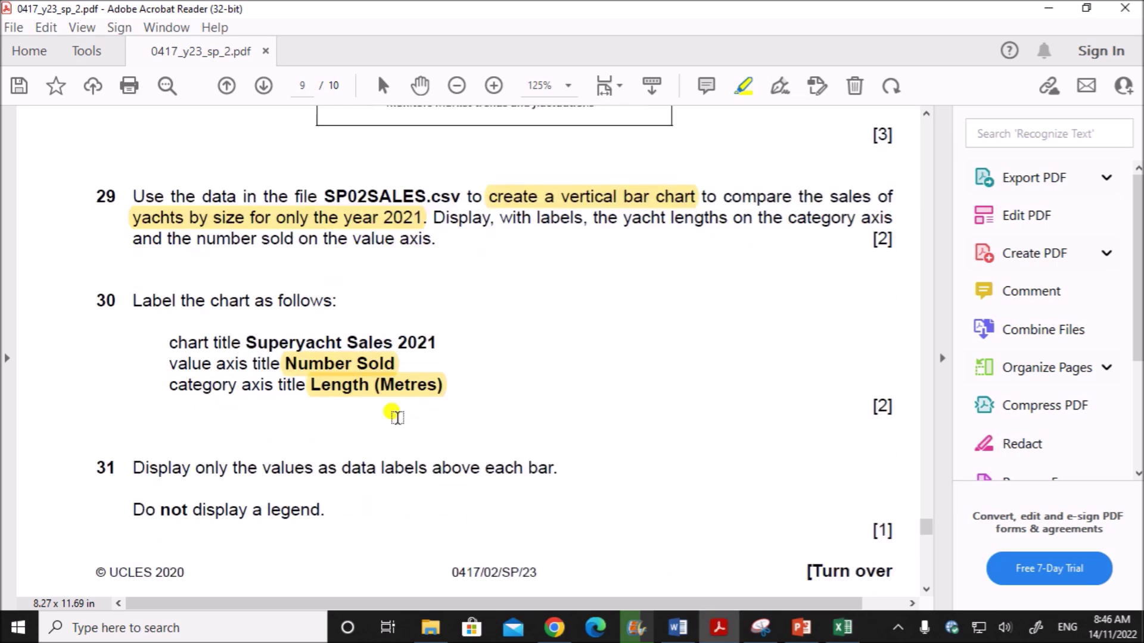
scroll(310, 466, "down", 1)
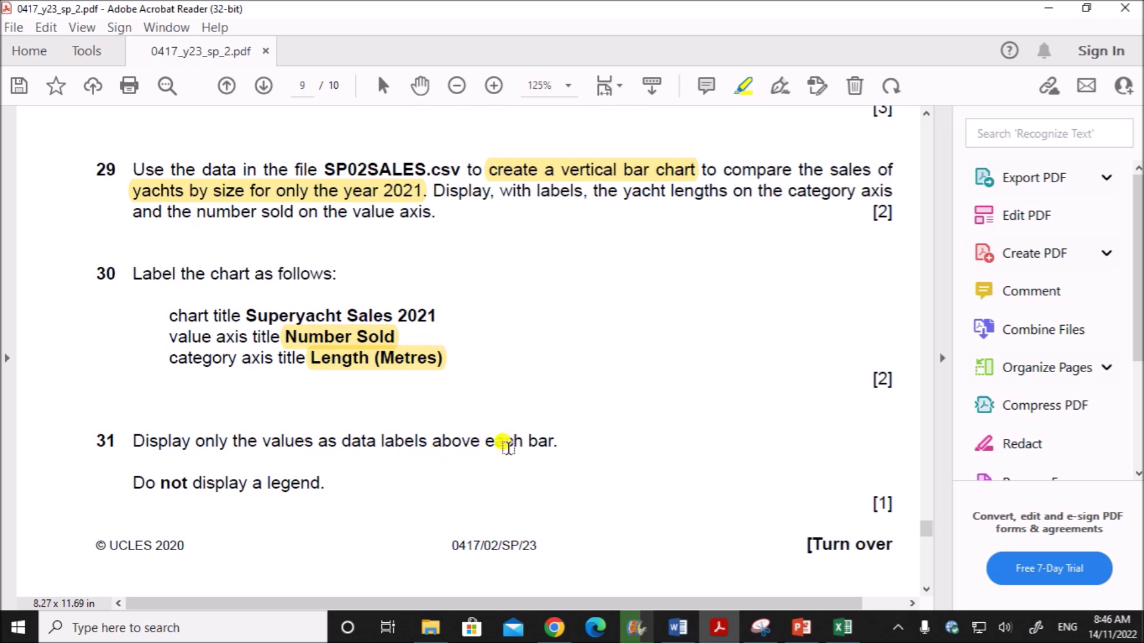
left_click(843, 627)
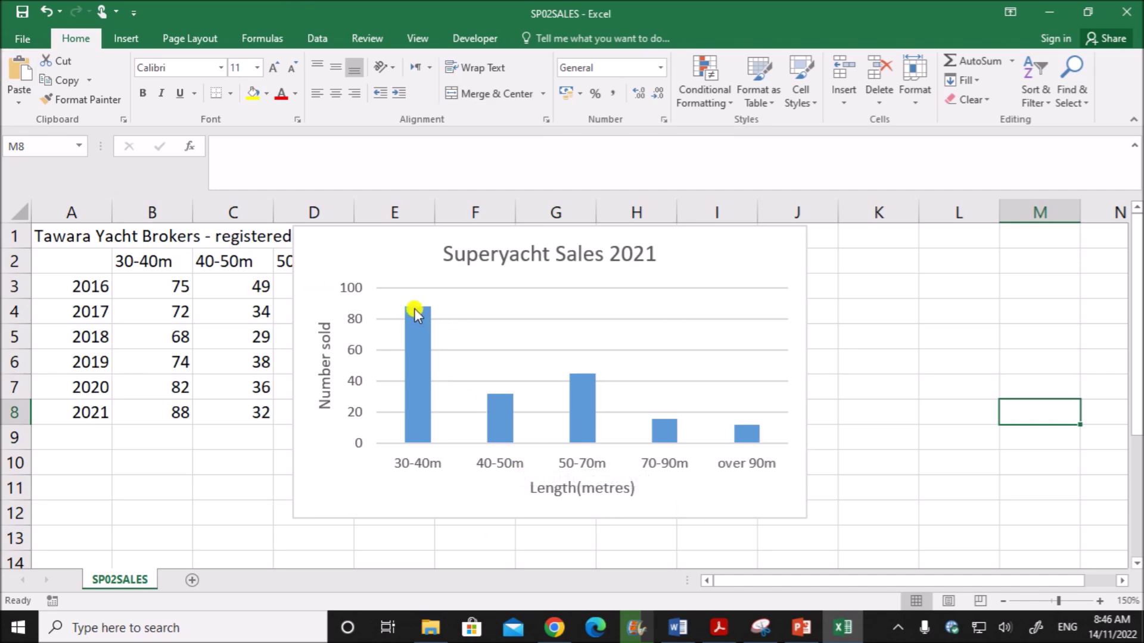
- Show data labels 88, 32, 45, 16 and 12 above the bars, leaving the legend off
left_click(418, 361)
left_click(1022, 453)
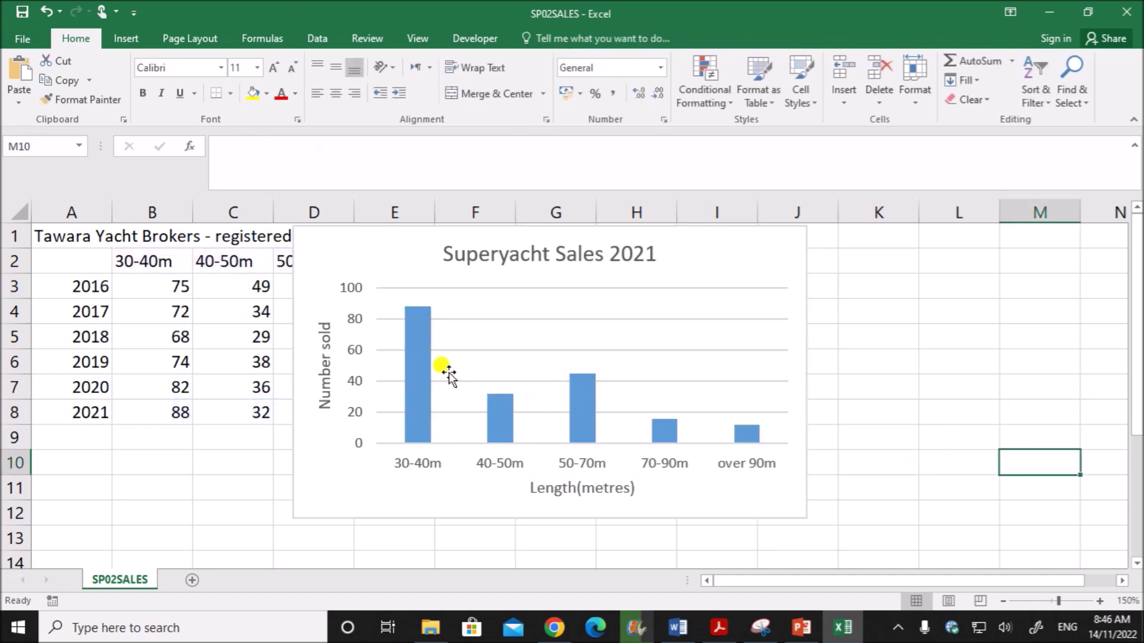
left_click(427, 365)
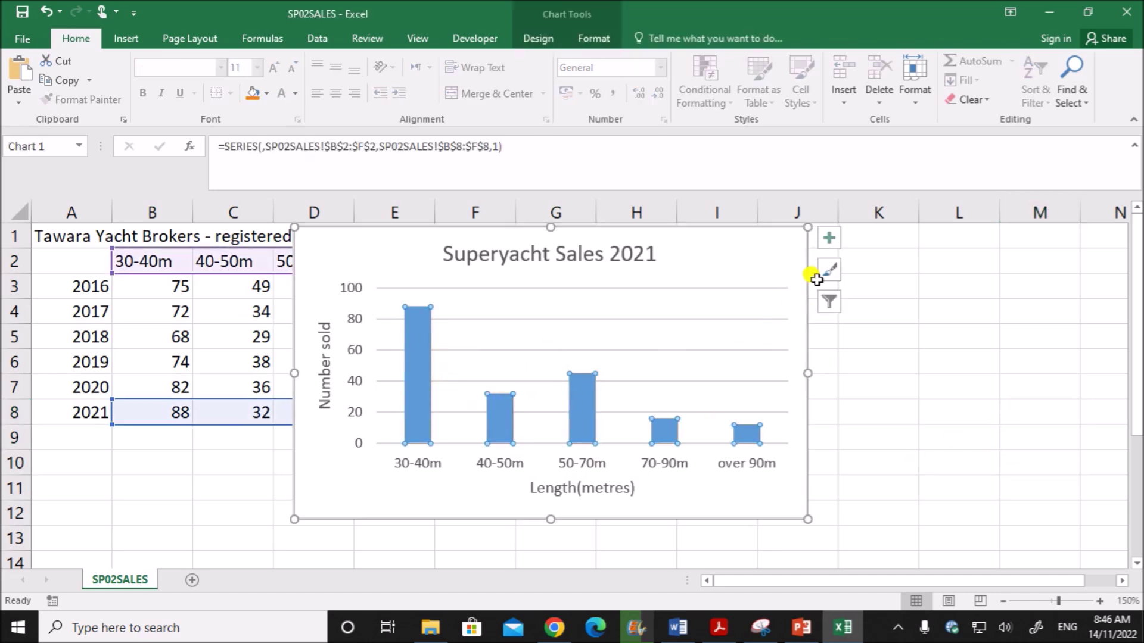
left_click(827, 241)
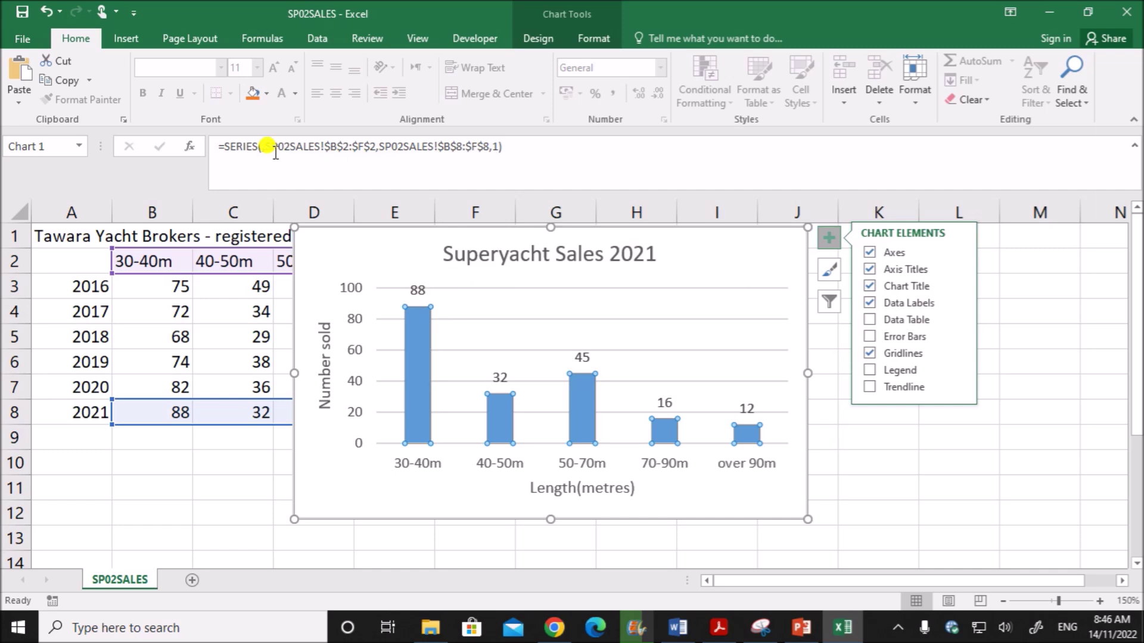
left_click(537, 37)
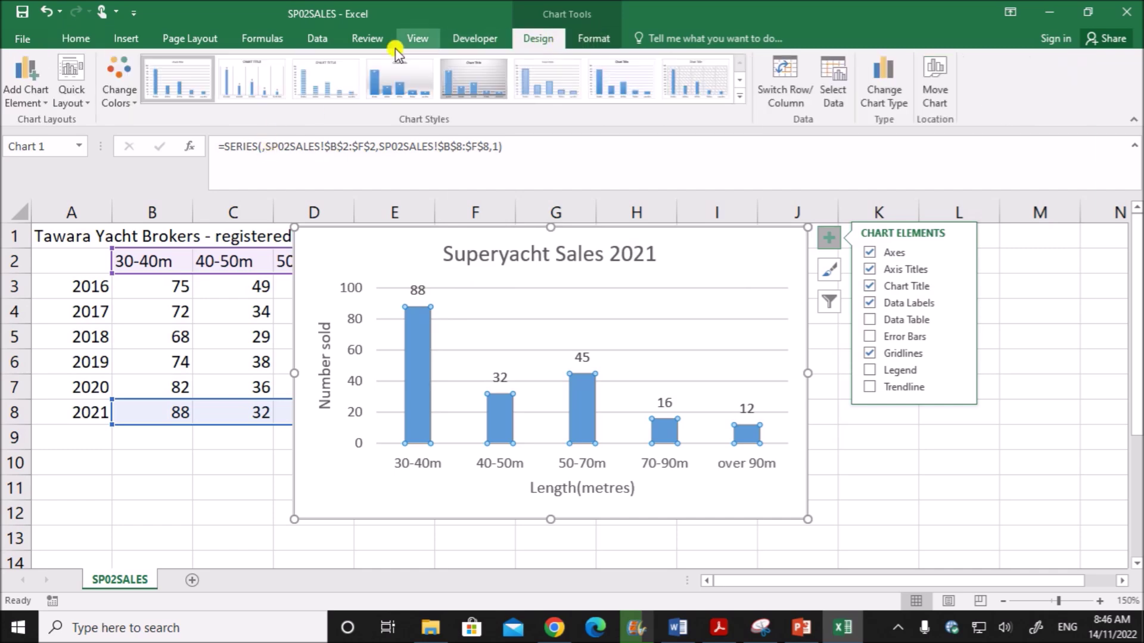
left_click(27, 93)
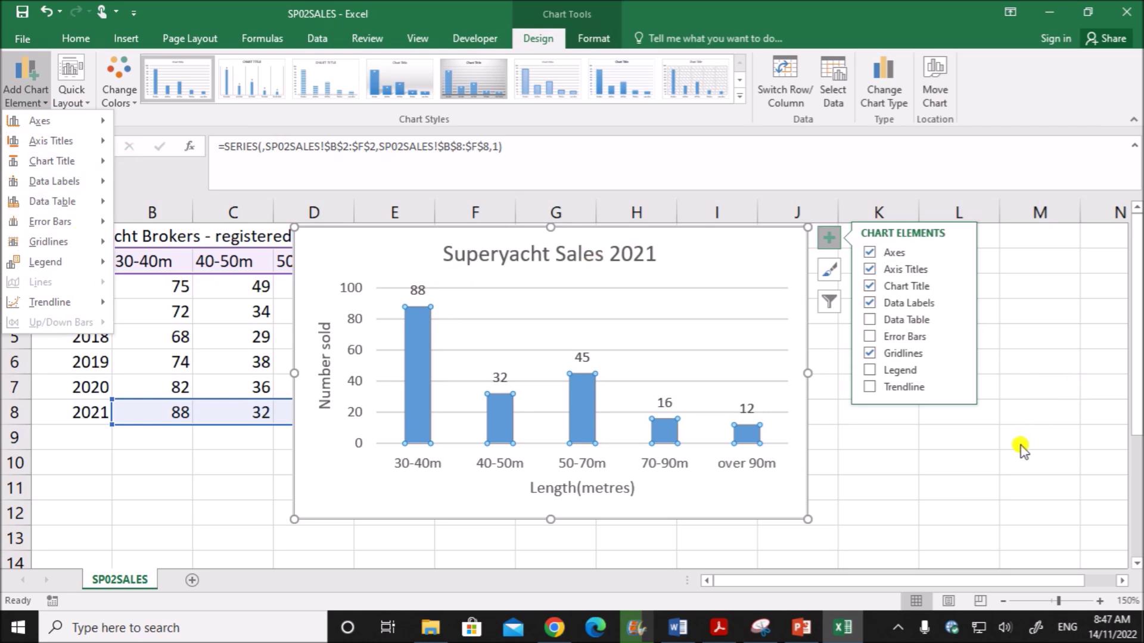
key("Escape")
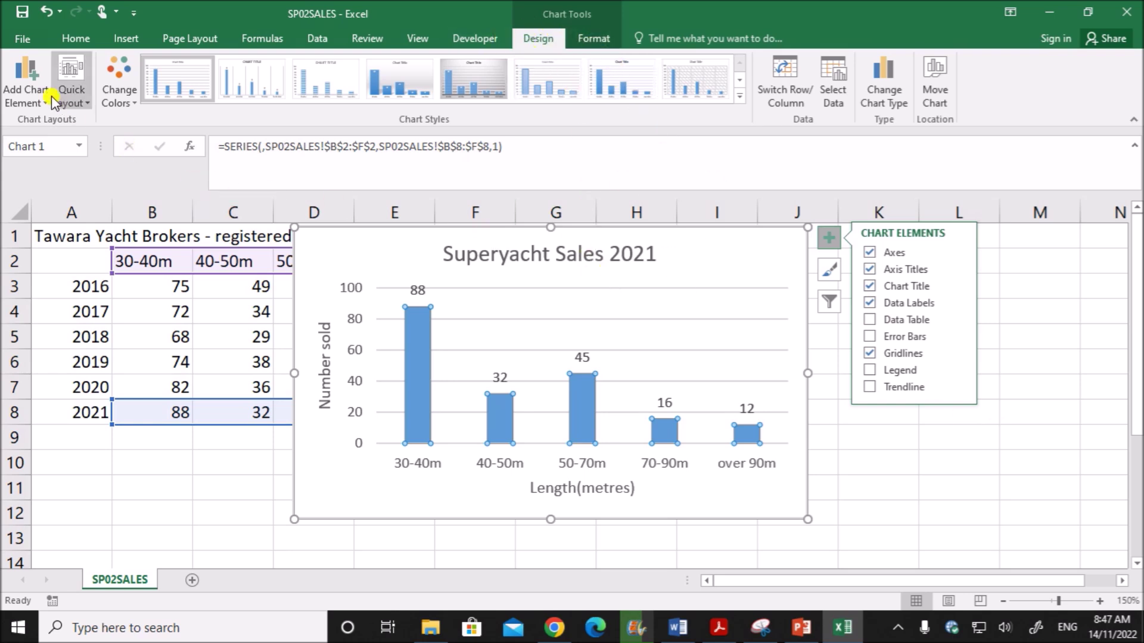
left_click(1034, 462)
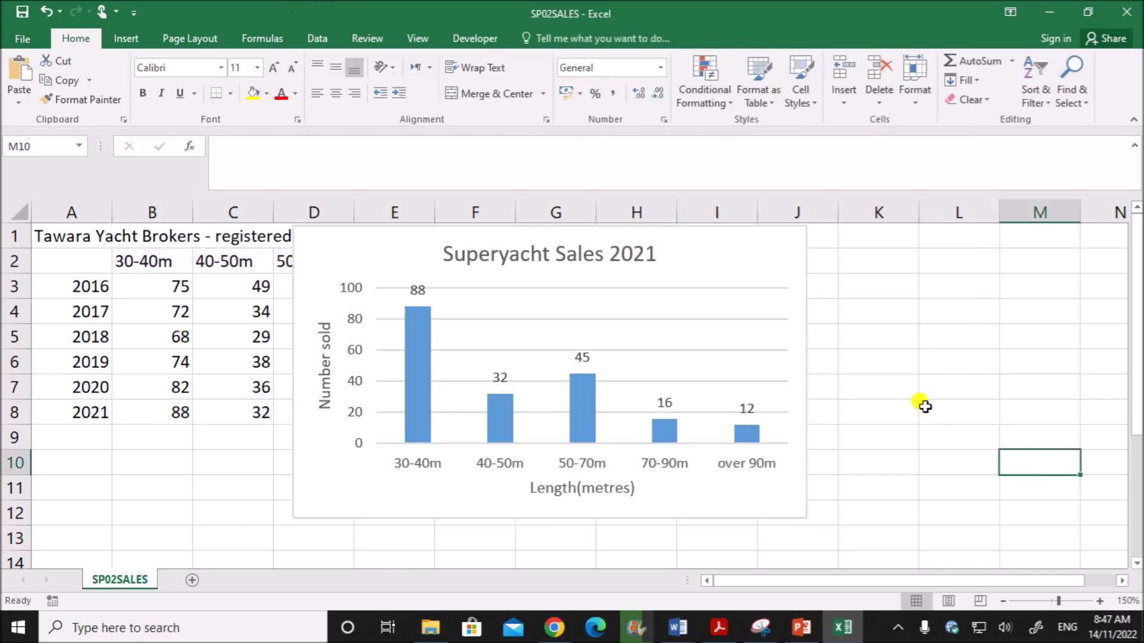
- Read question 32's value-axis scale on page 10: minimum 0, maximum 120, increments of 15
left_click(802, 625)
left_click(727, 628)
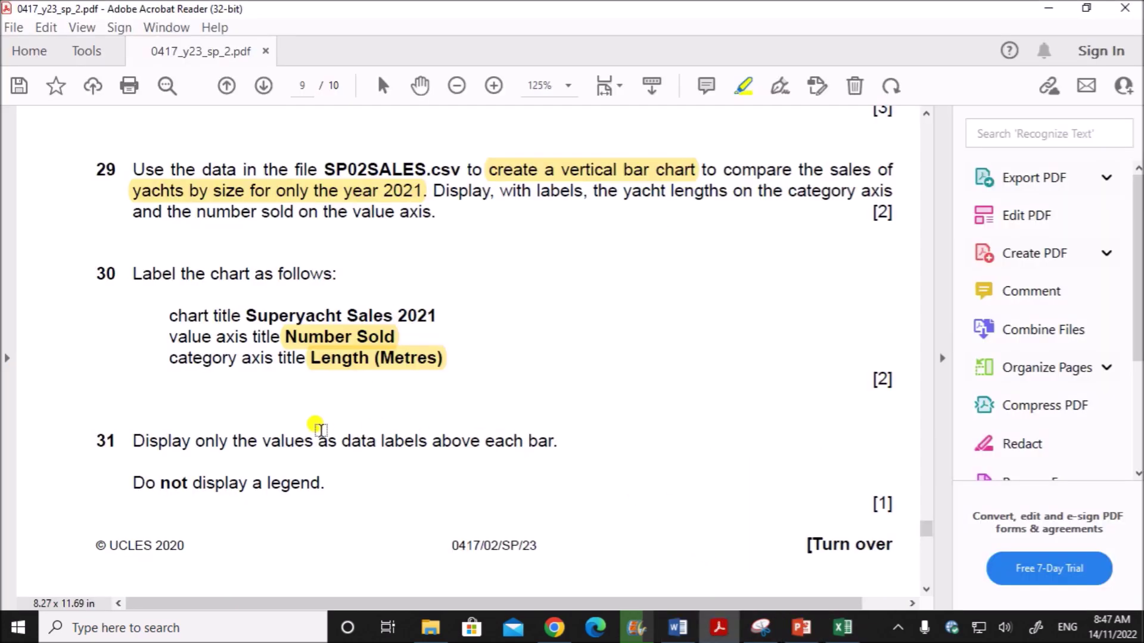
scroll(265, 401, "down", 1)
scroll(271, 404, "down", 5)
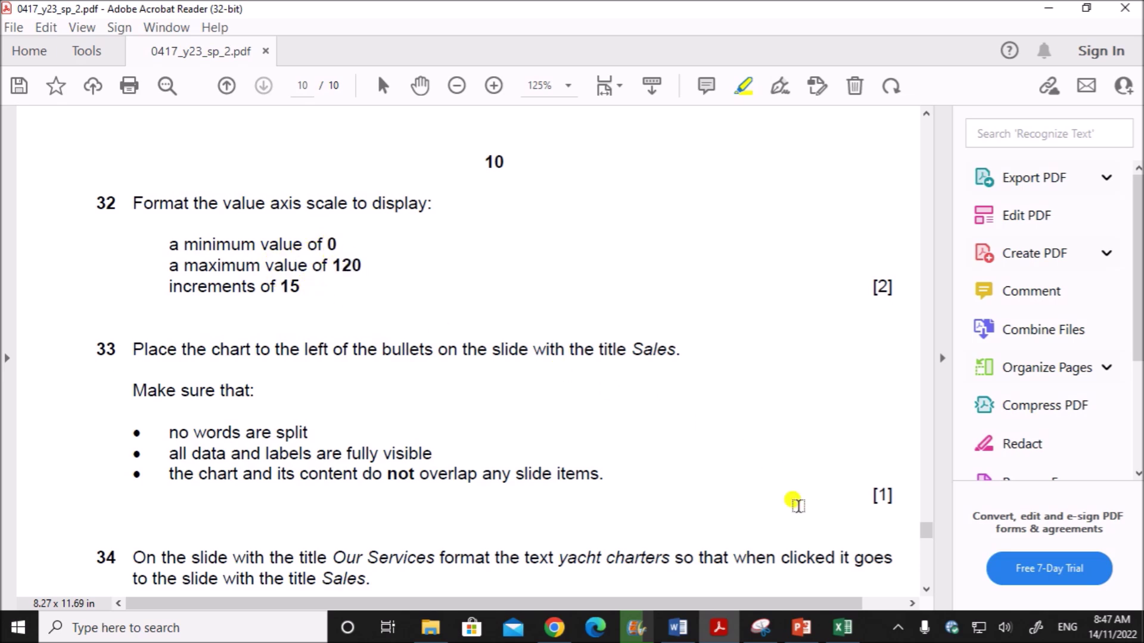
left_click(845, 629)
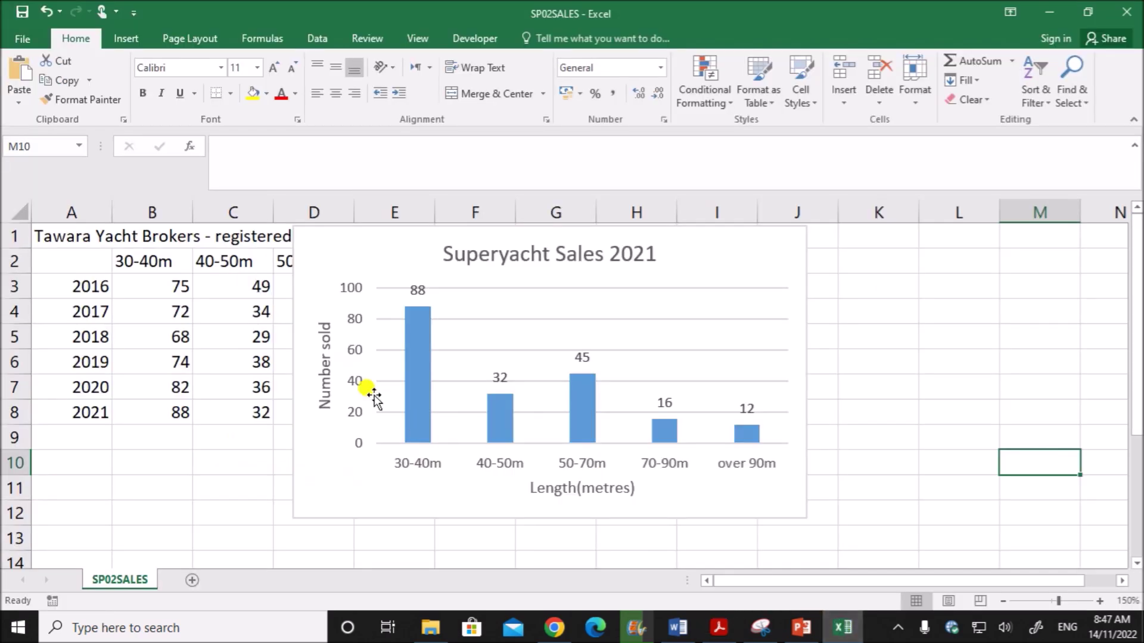
- Format the value axis with minimum 0, maximum 120 and major unit 15
left_click(351, 385)
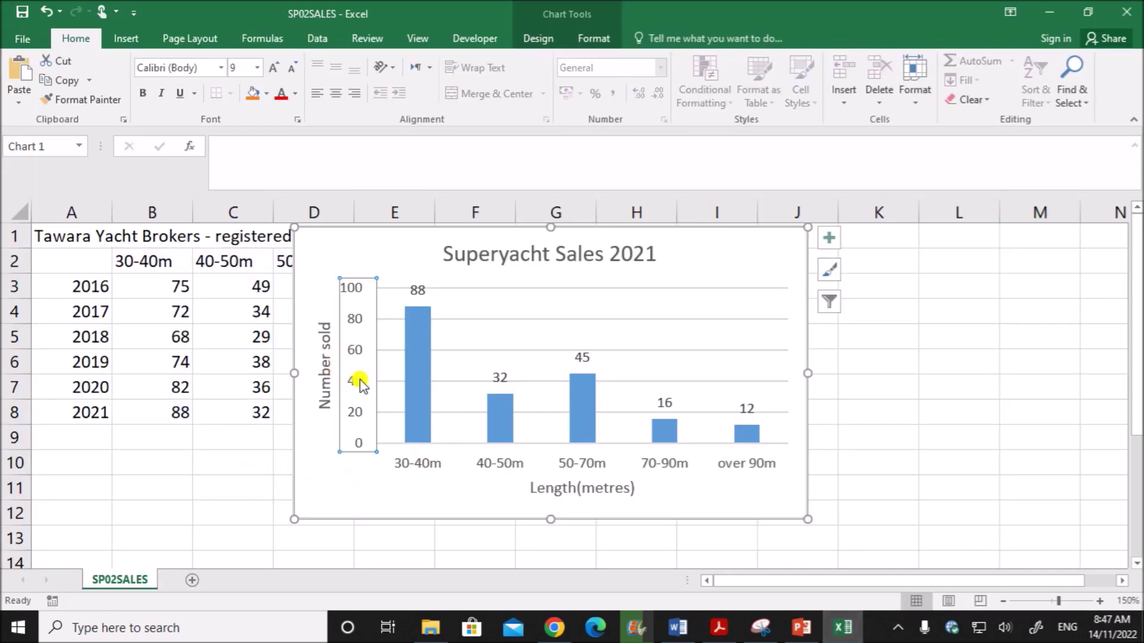
right_click(356, 322)
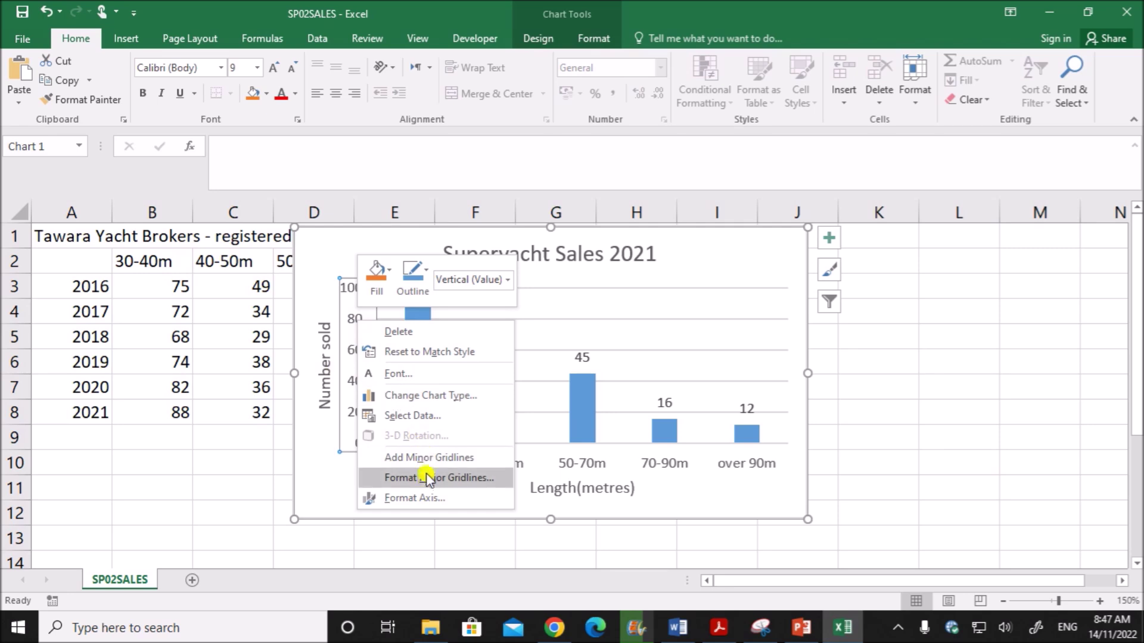
left_click(425, 496)
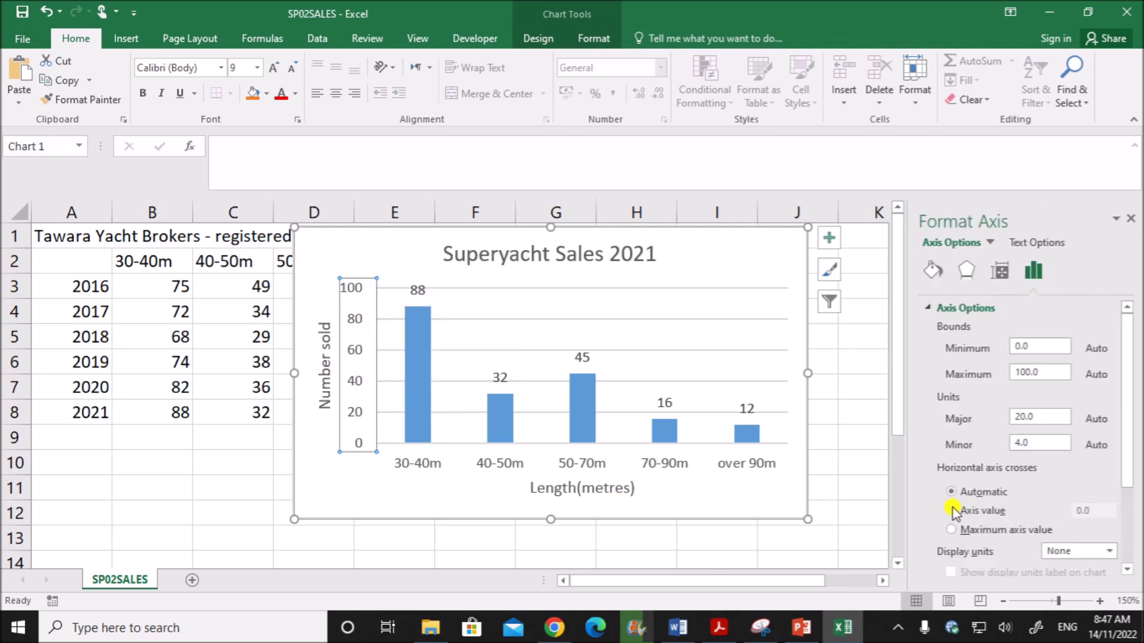
double_click(1037, 347)
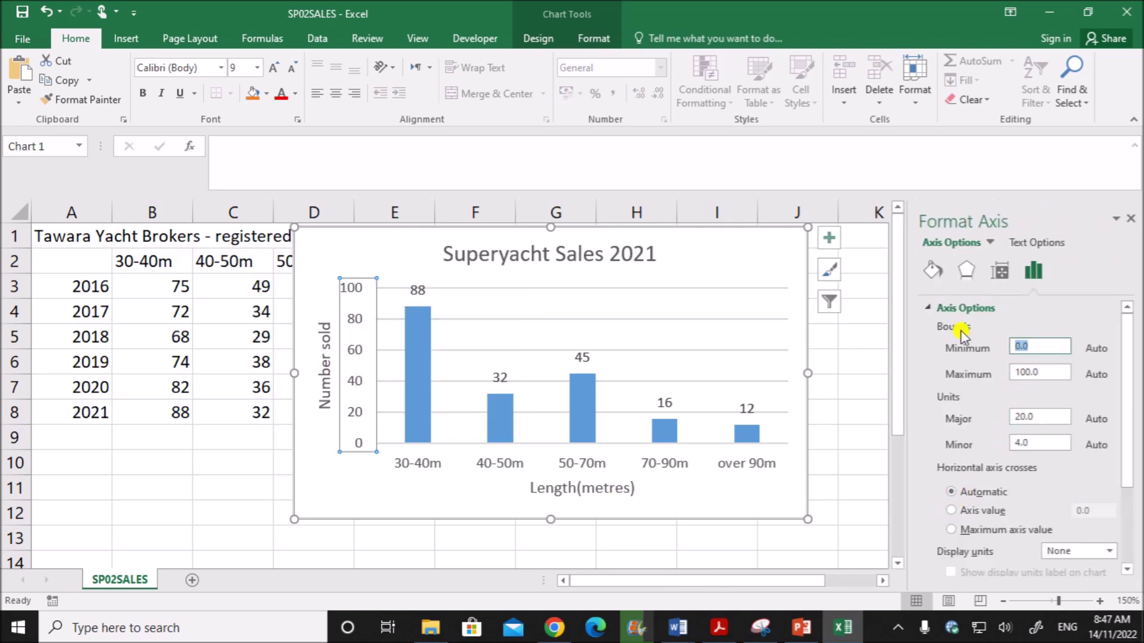
type("0")
double_click(1036, 372)
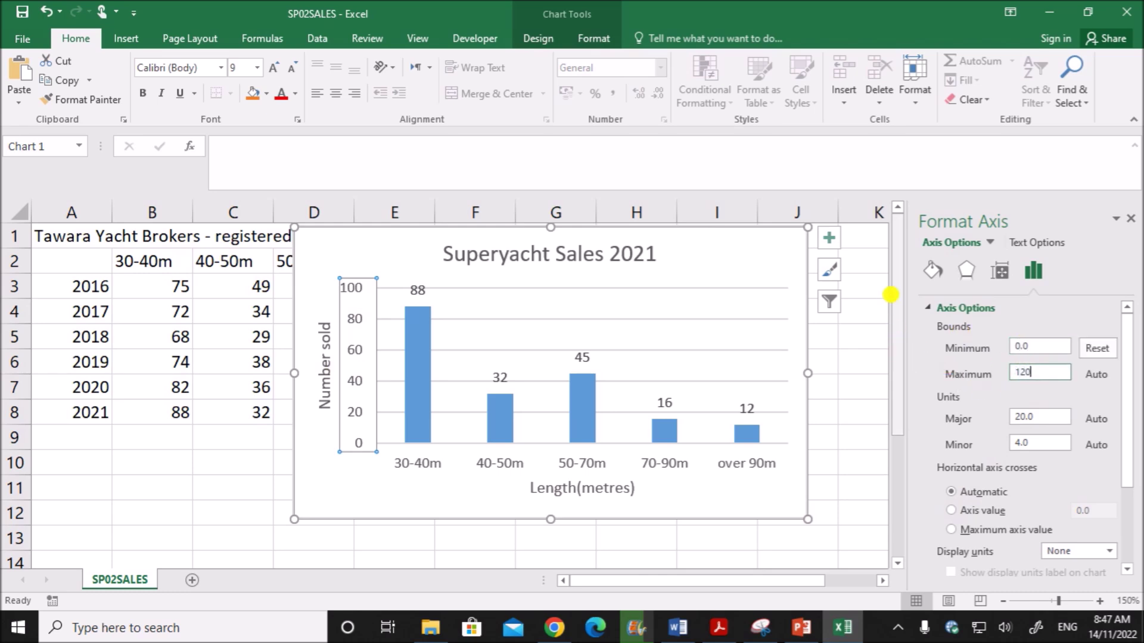
left_click(718, 628)
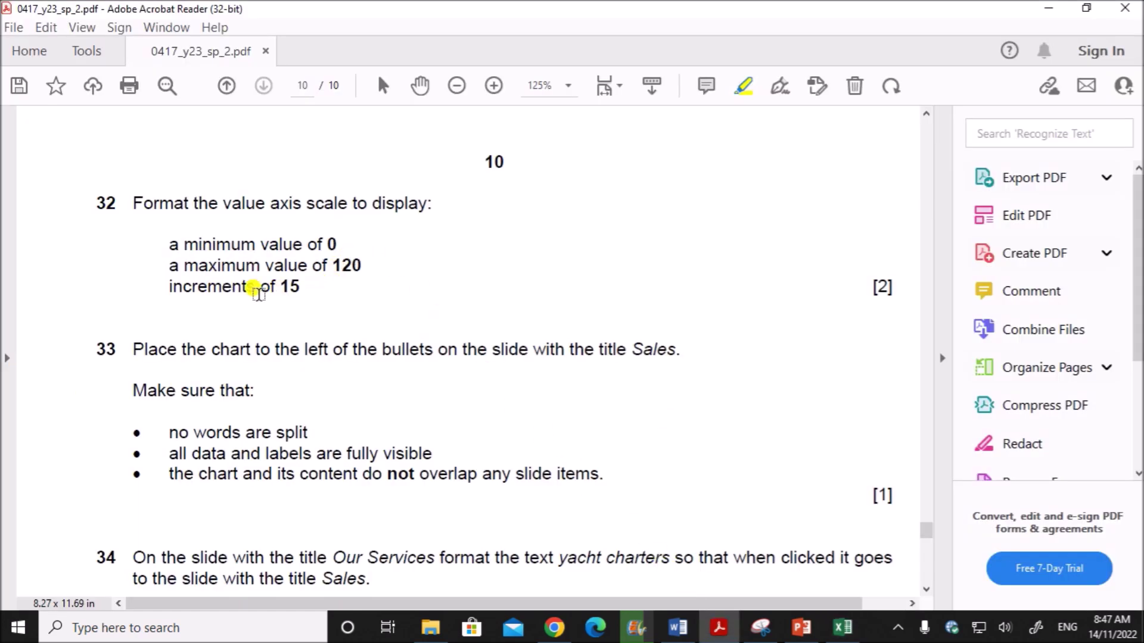
left_click(842, 627)
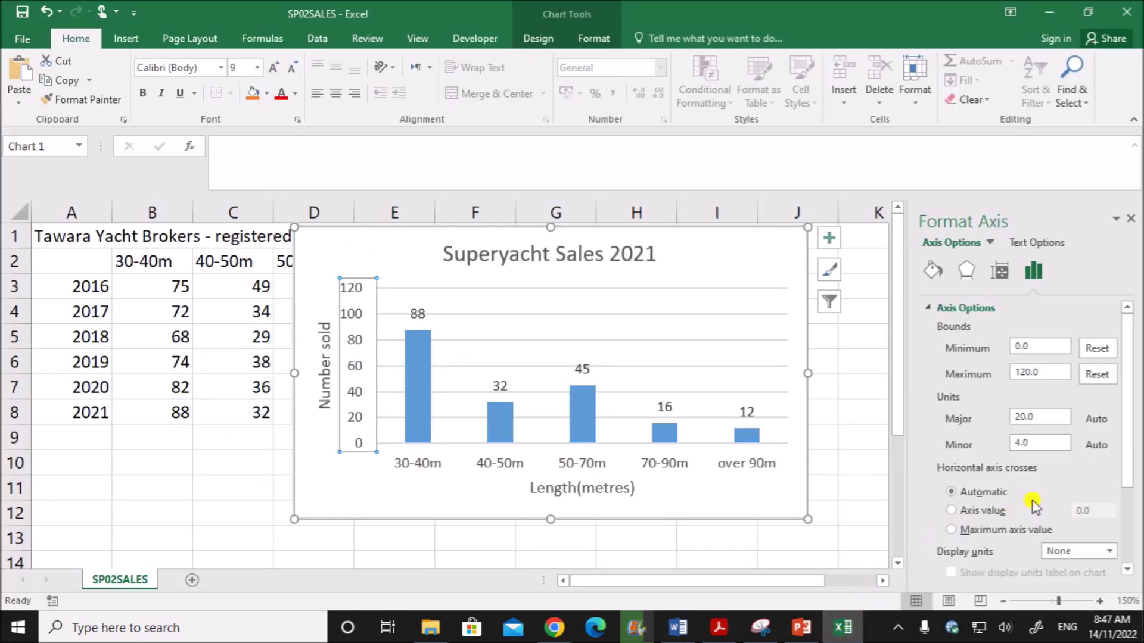
left_click_drag(1041, 414, 993, 413)
left_click(718, 492)
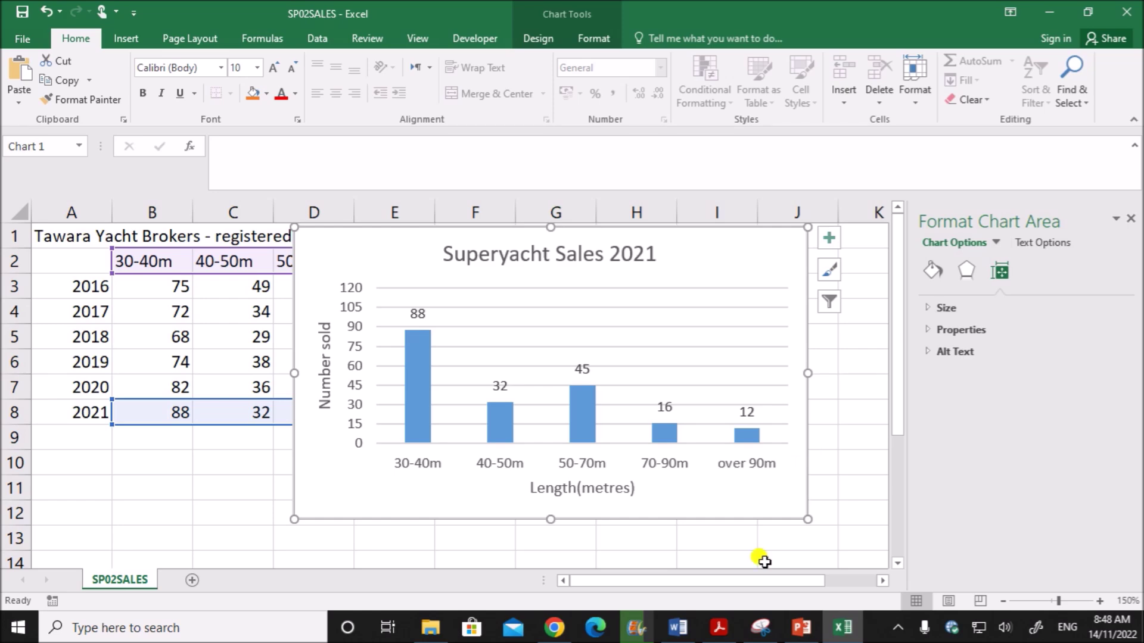
- Scroll the exam paper to read question 34 and its screenshot-evidence instruction
left_click(718, 627)
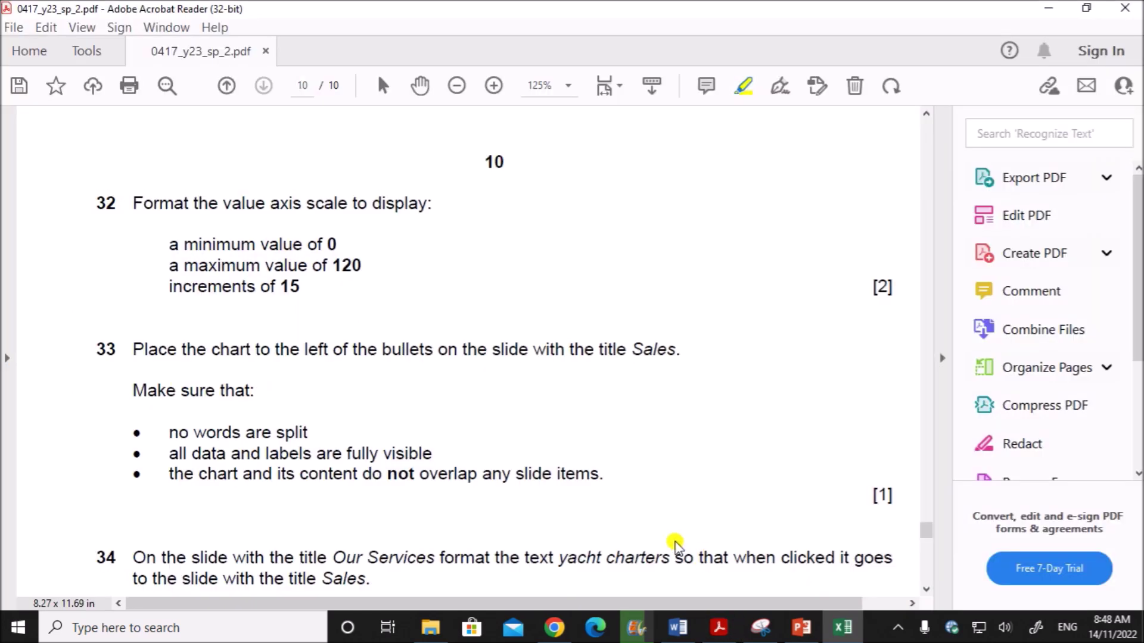
scroll(405, 443, "down", 1)
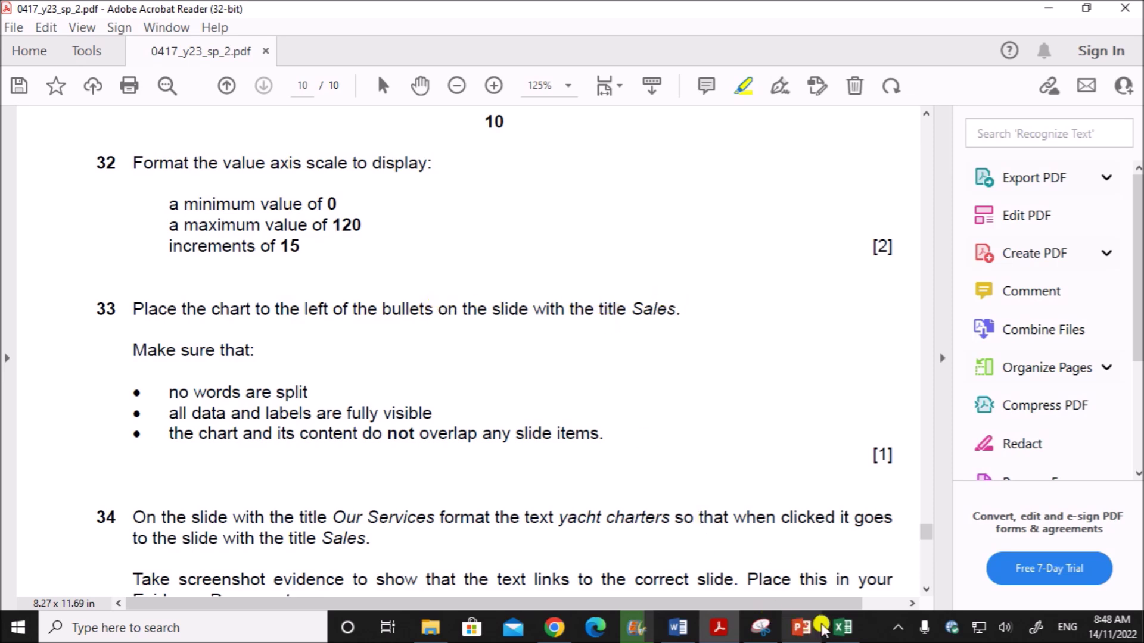
left_click(842, 627)
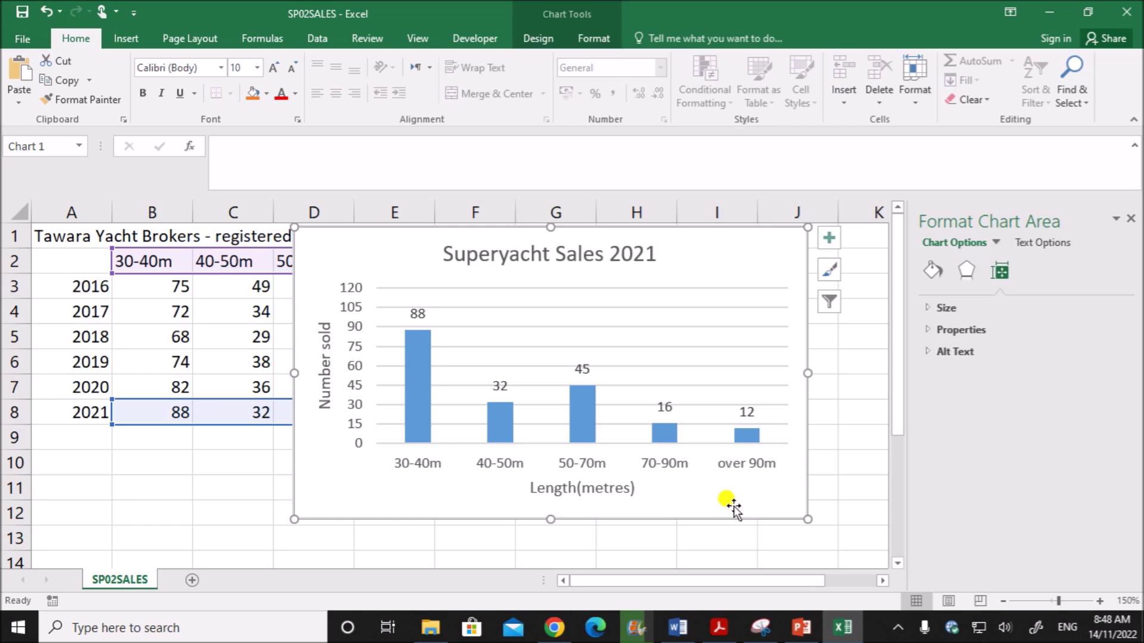
- On the Sales slide, narrow the bullet text box from the left, then move the chart left and enlarge it
left_click(801, 627)
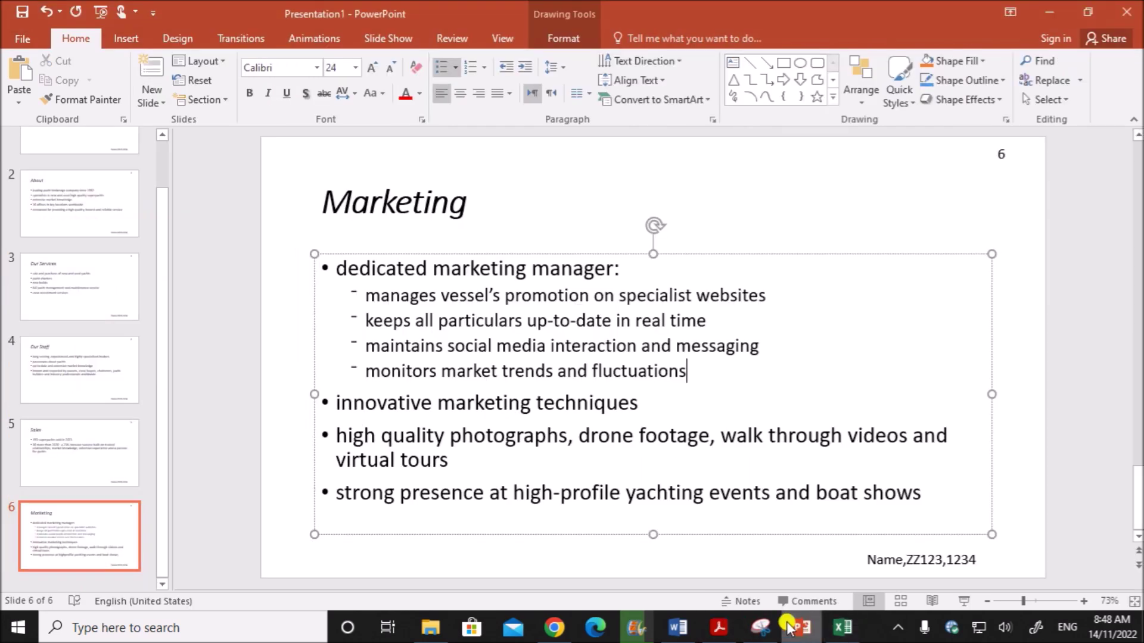
left_click(57, 461)
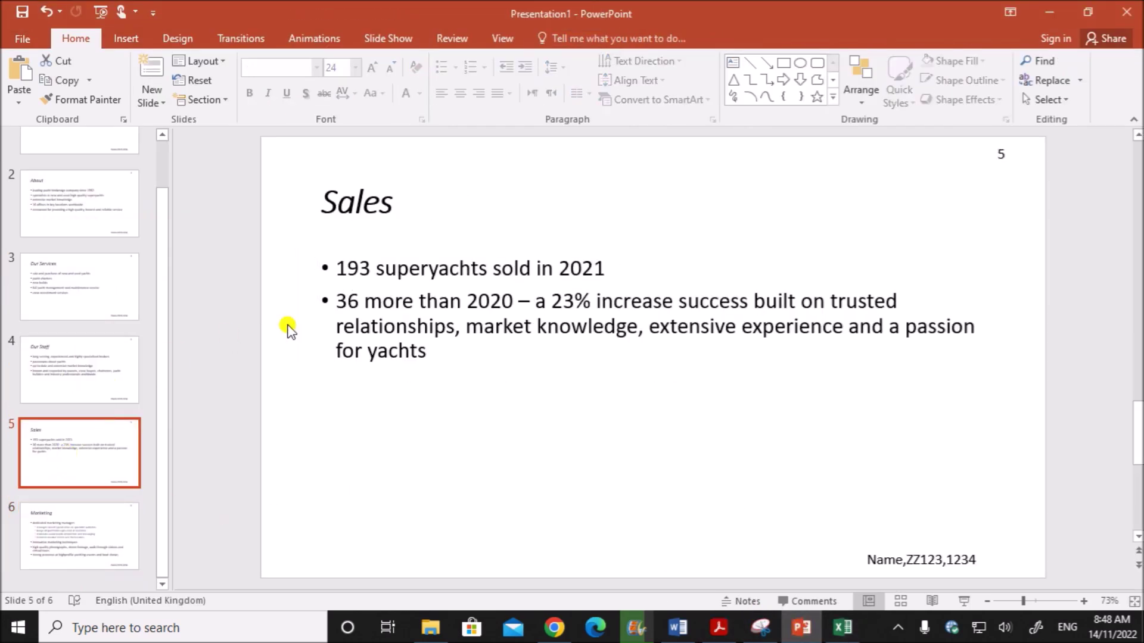
left_click(467, 330)
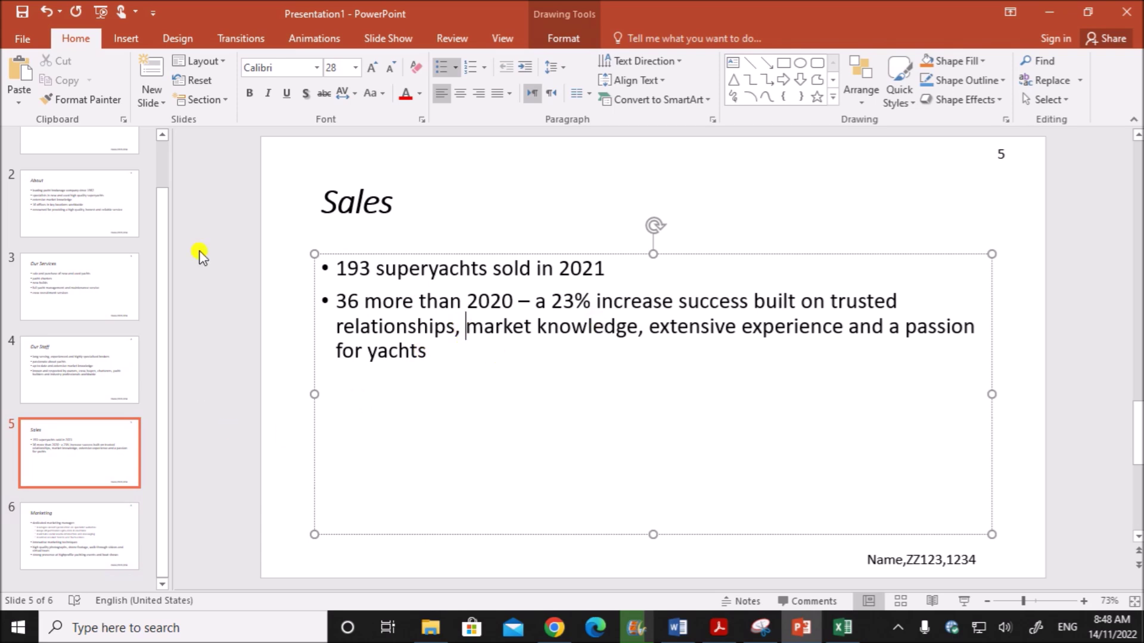
left_click_drag(314, 394, 711, 394)
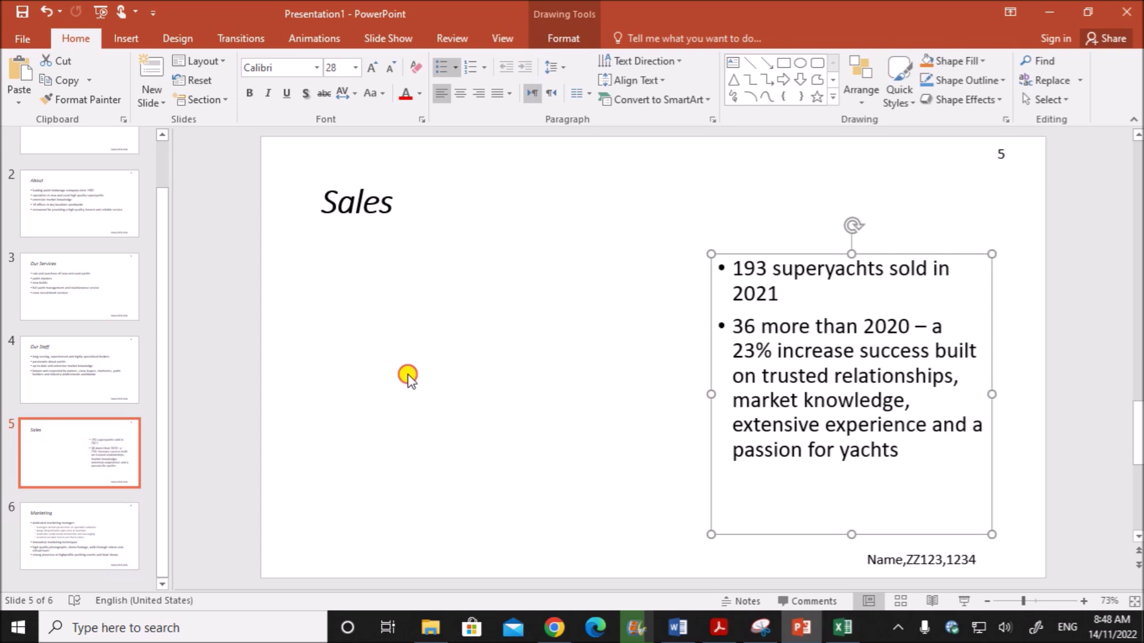
left_click(408, 377)
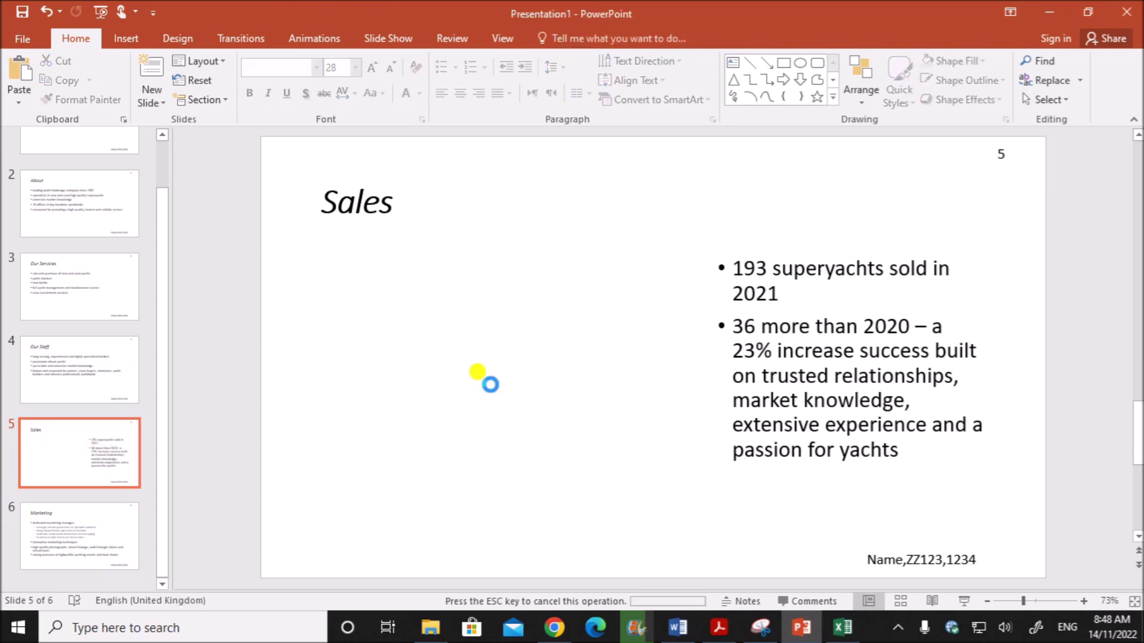
left_click_drag(536, 286, 330, 269)
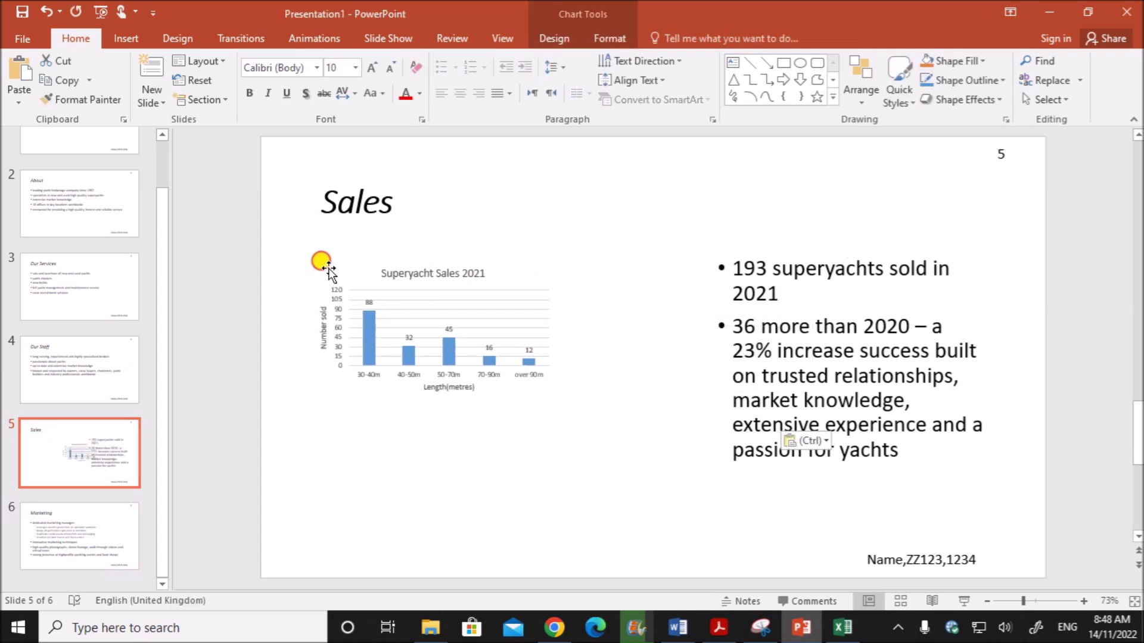
left_click_drag(558, 403, 676, 546)
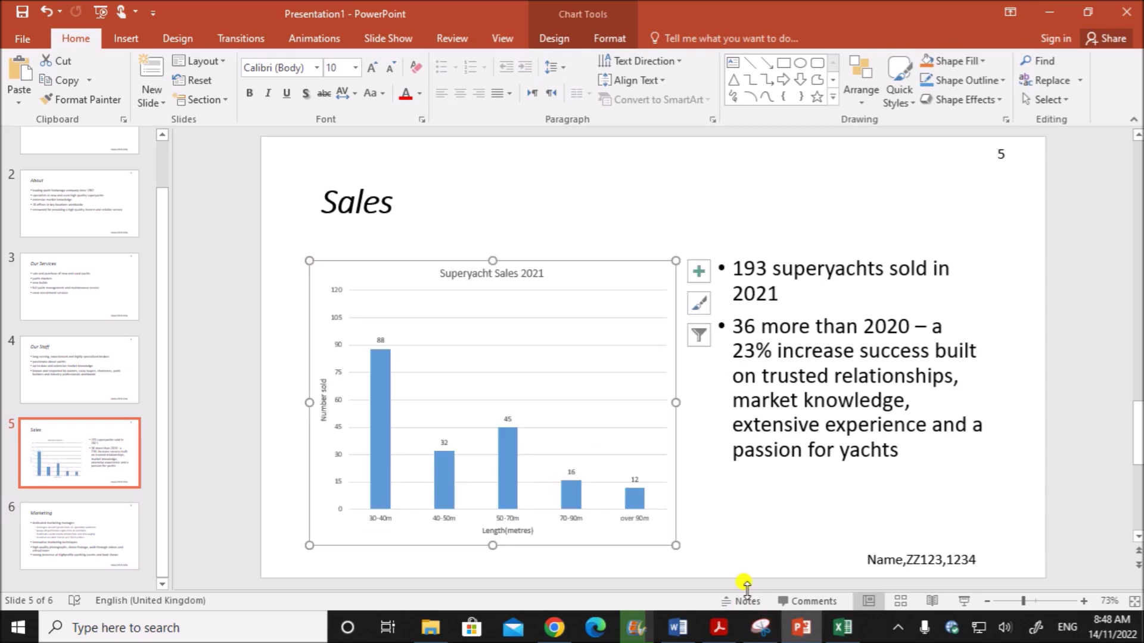
- After checking the question paper, widen the Sales bullet text box slightly to the right
left_click(721, 626)
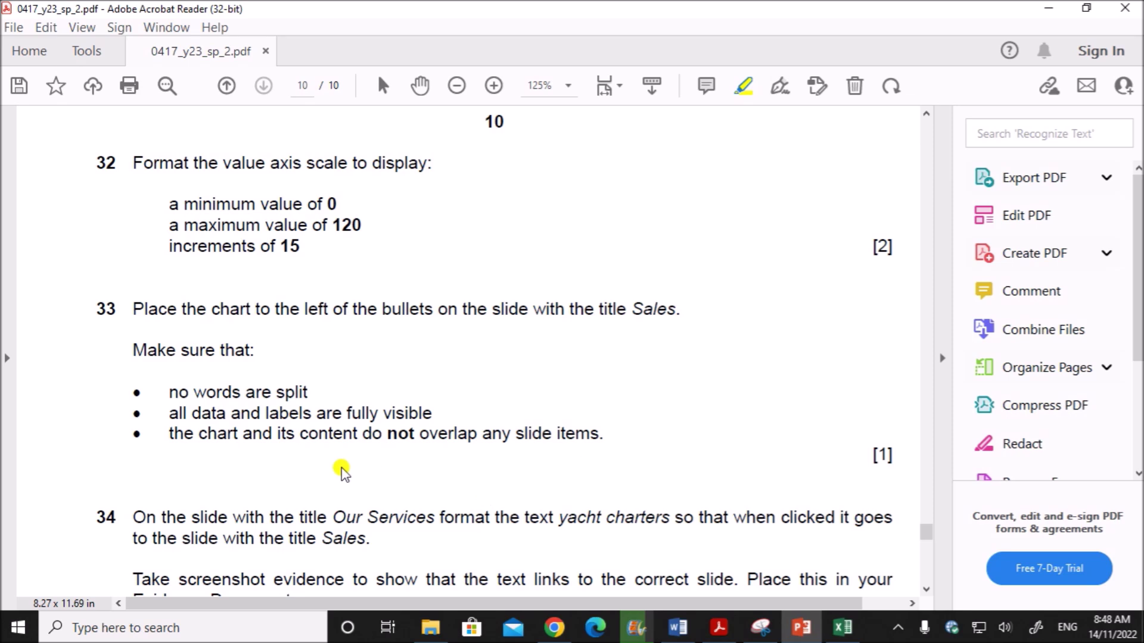
scroll(231, 438, "down", 1)
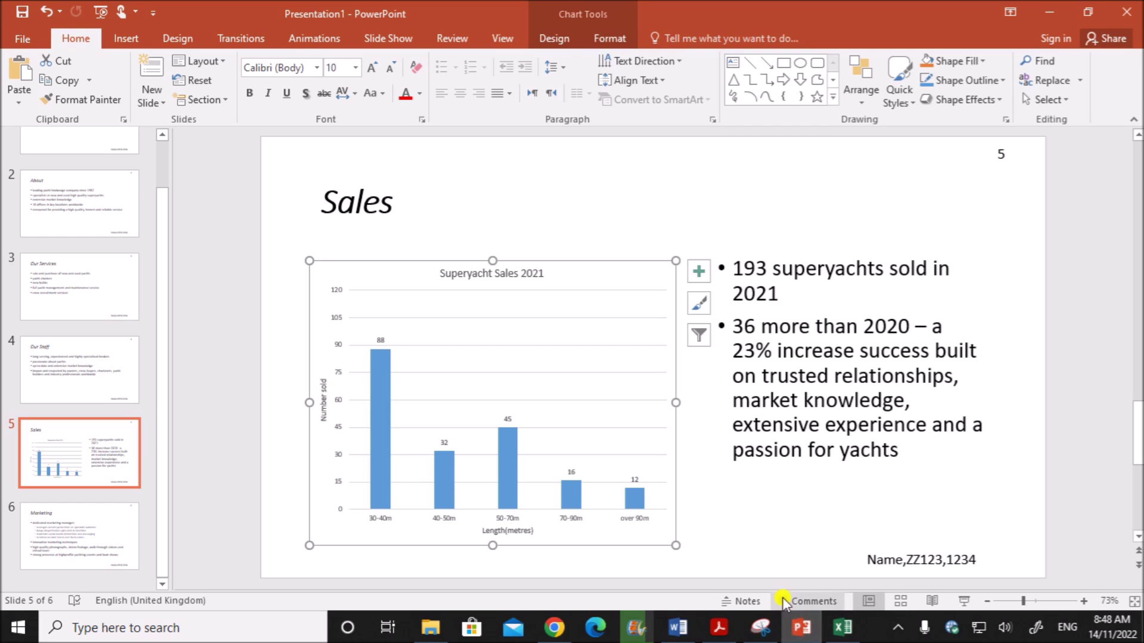
left_click(801, 627)
left_click(829, 424)
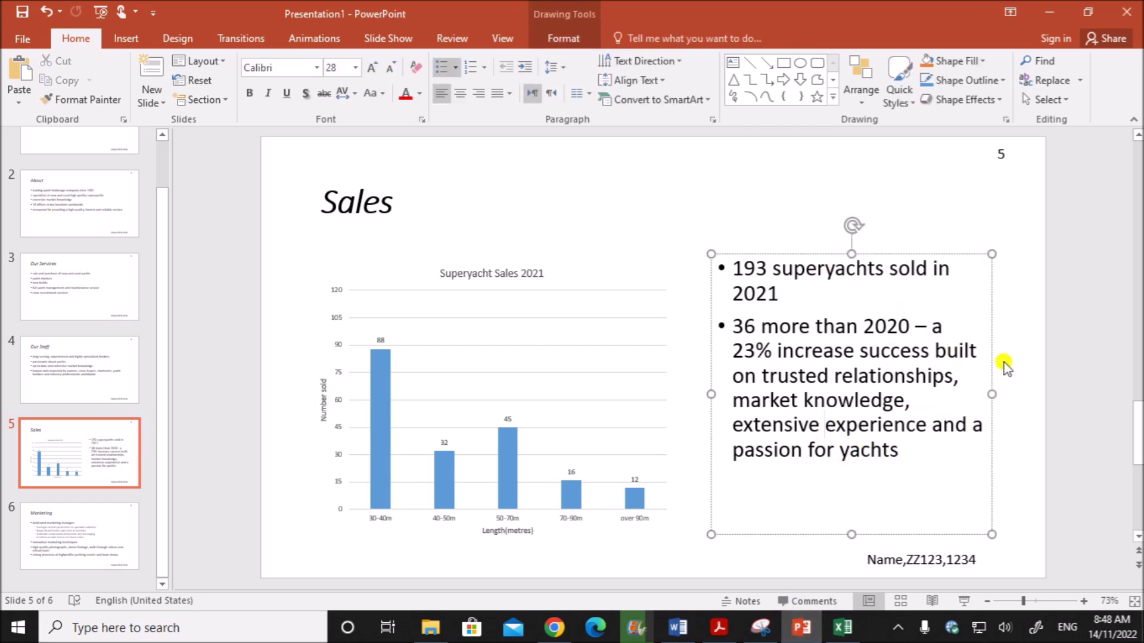
left_click_drag(992, 394, 1010, 396)
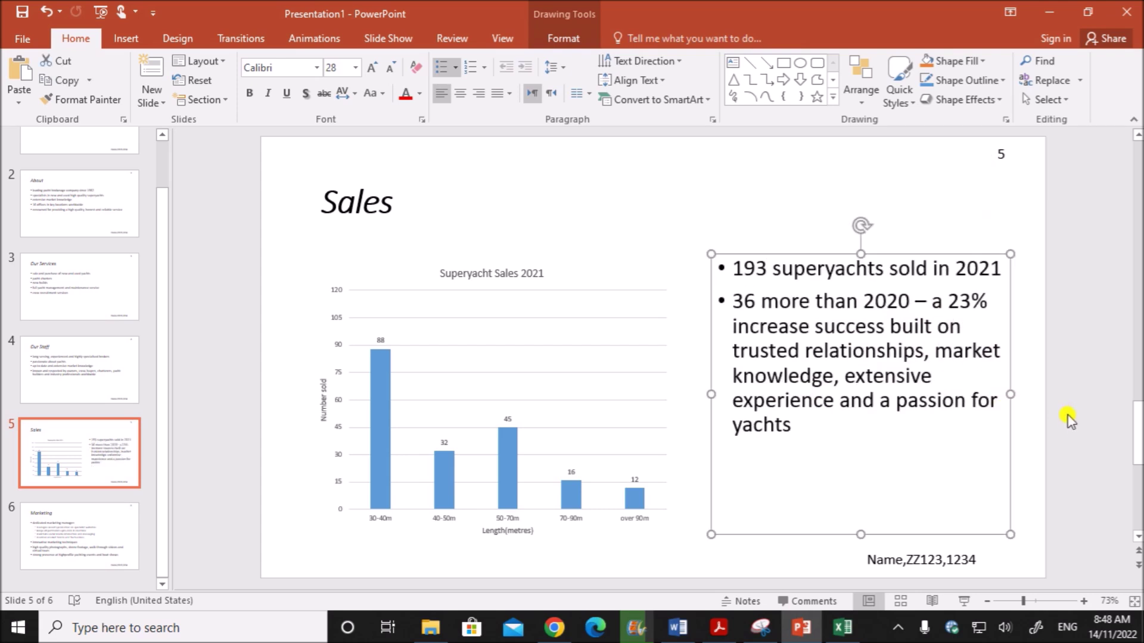
left_click(1075, 441)
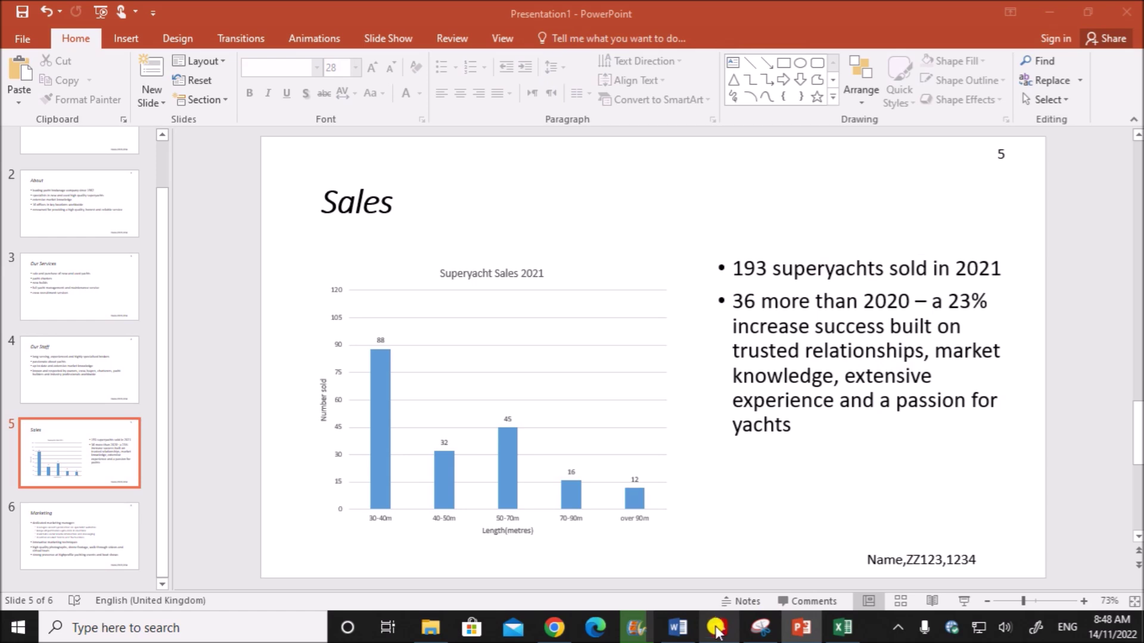
left_click(721, 632)
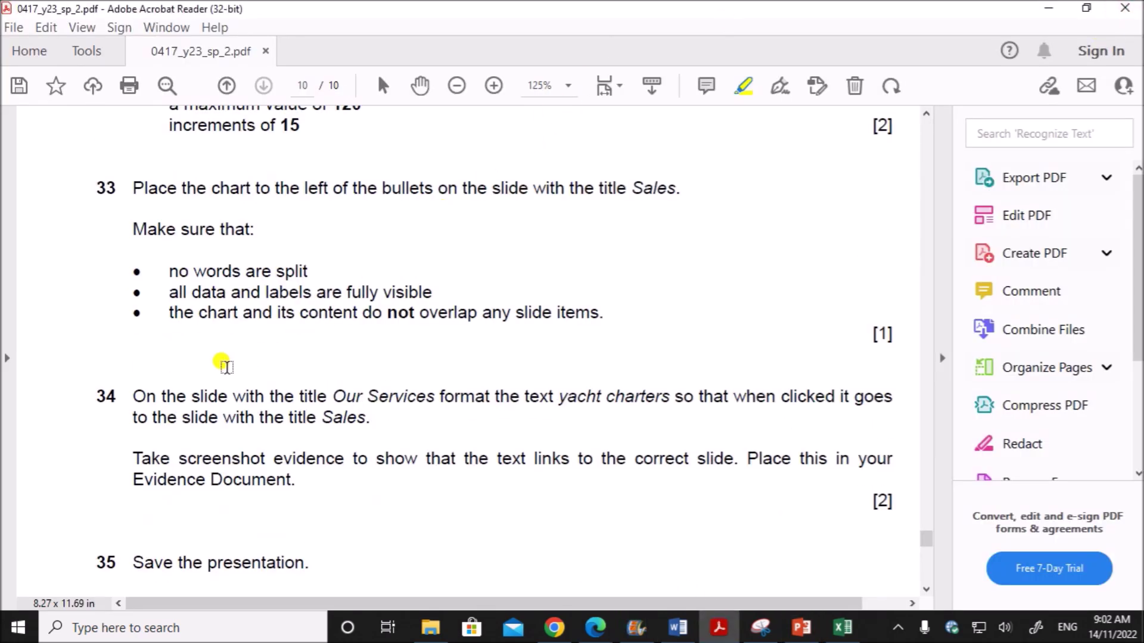
- Highlight question 34 about linking yacht charters to the Sales slide in the question paper
mouse_move(127, 390)
left_mouse_down()
mouse_move(850, 388)
mouse_move(361, 420)
left_mouse_up()
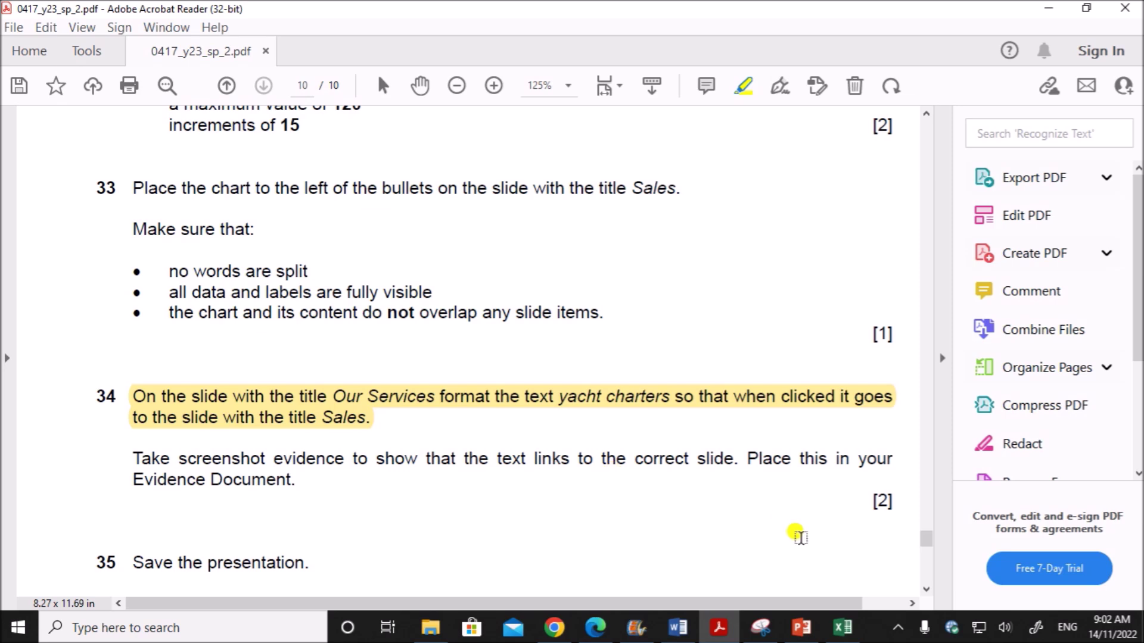
left_click(801, 627)
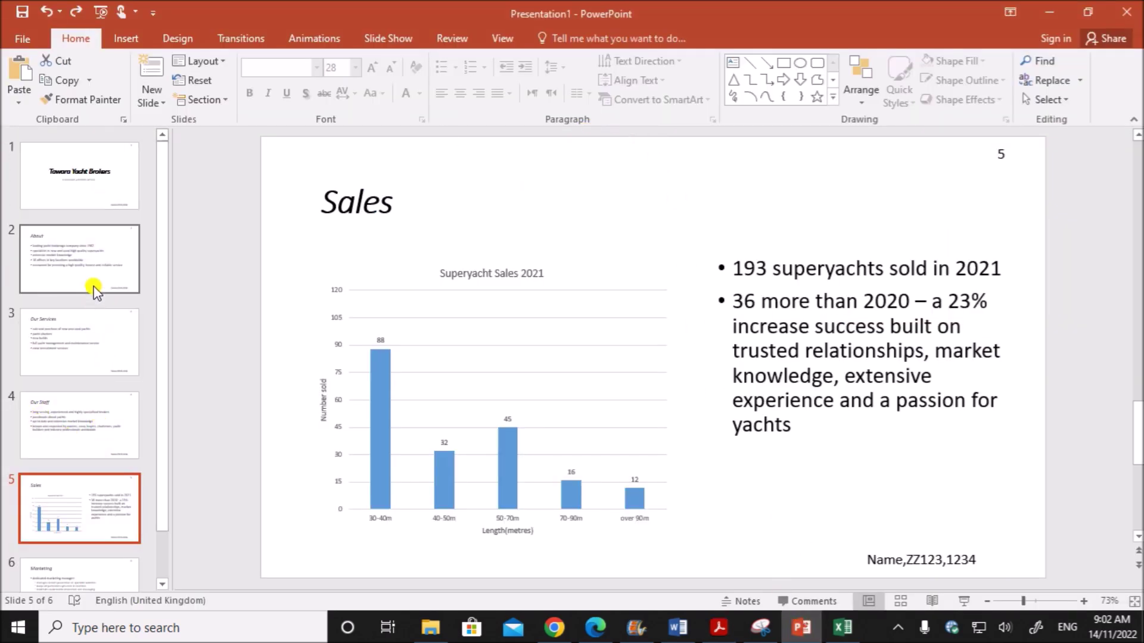
left_click(719, 630)
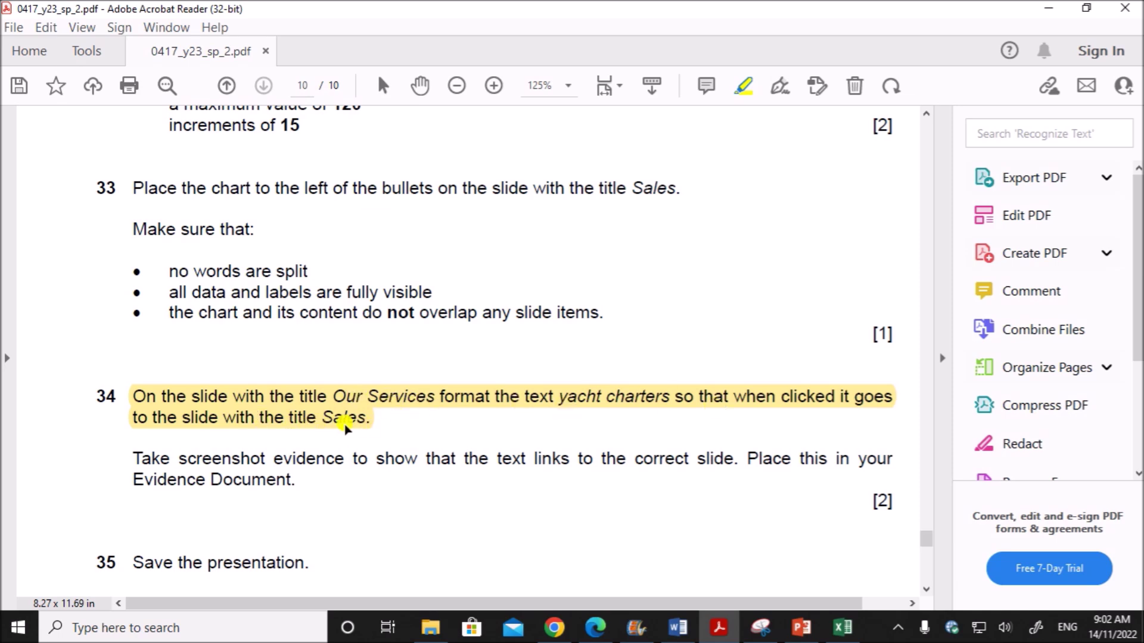
- Select 'yacht charters' on the Our Services slide and target its hyperlink at slide 5, Sales, in this document
left_click(801, 628)
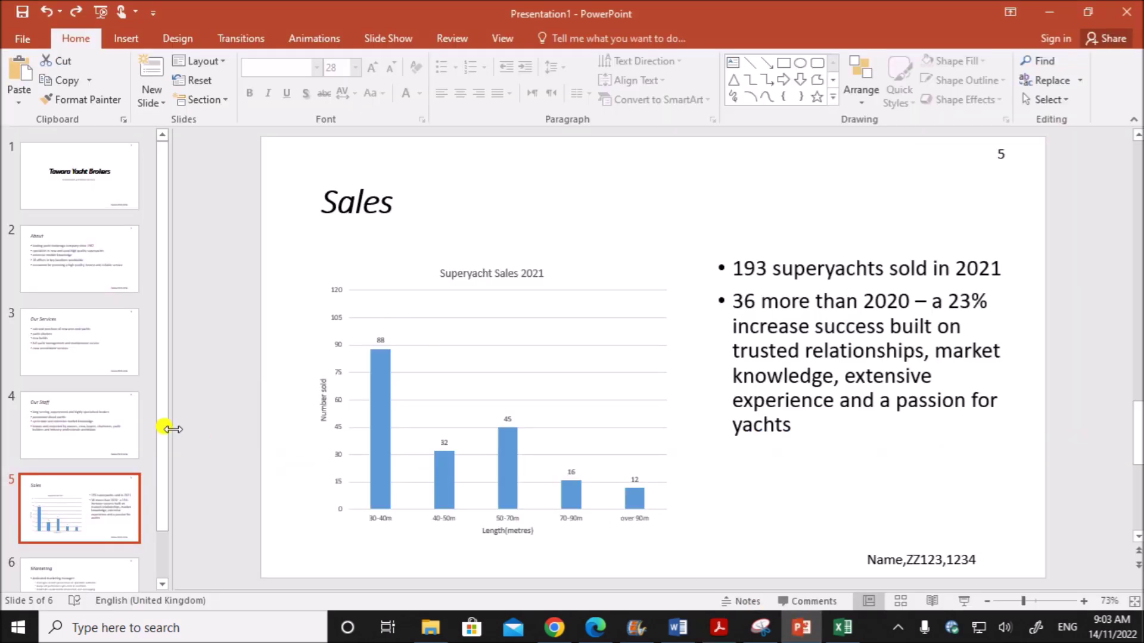
left_click(60, 334)
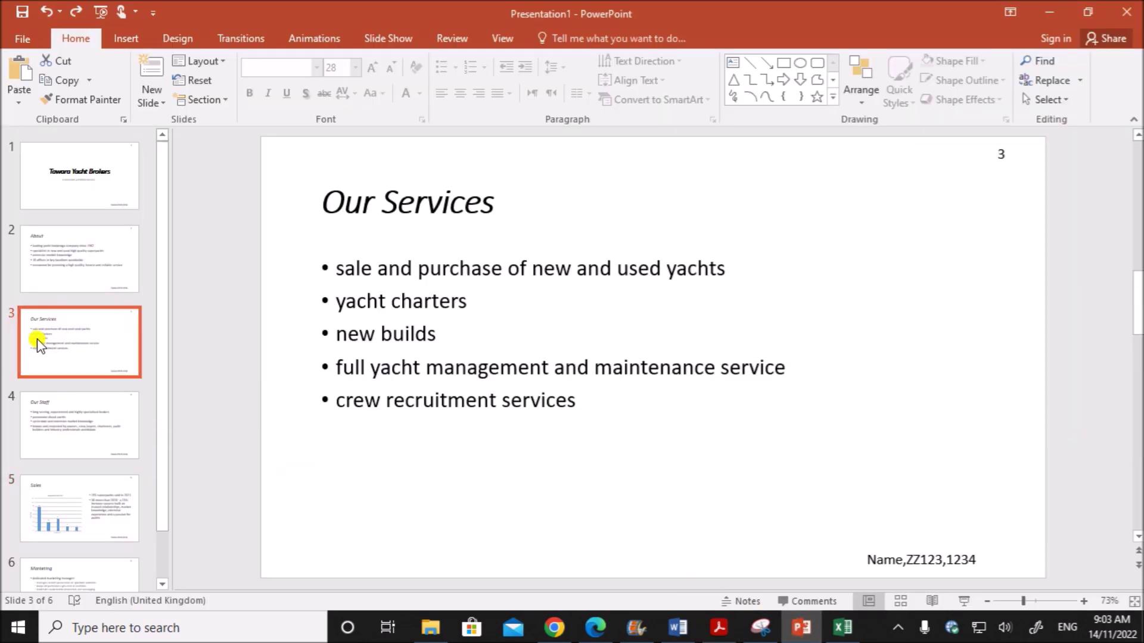
left_click_drag(329, 298, 471, 298)
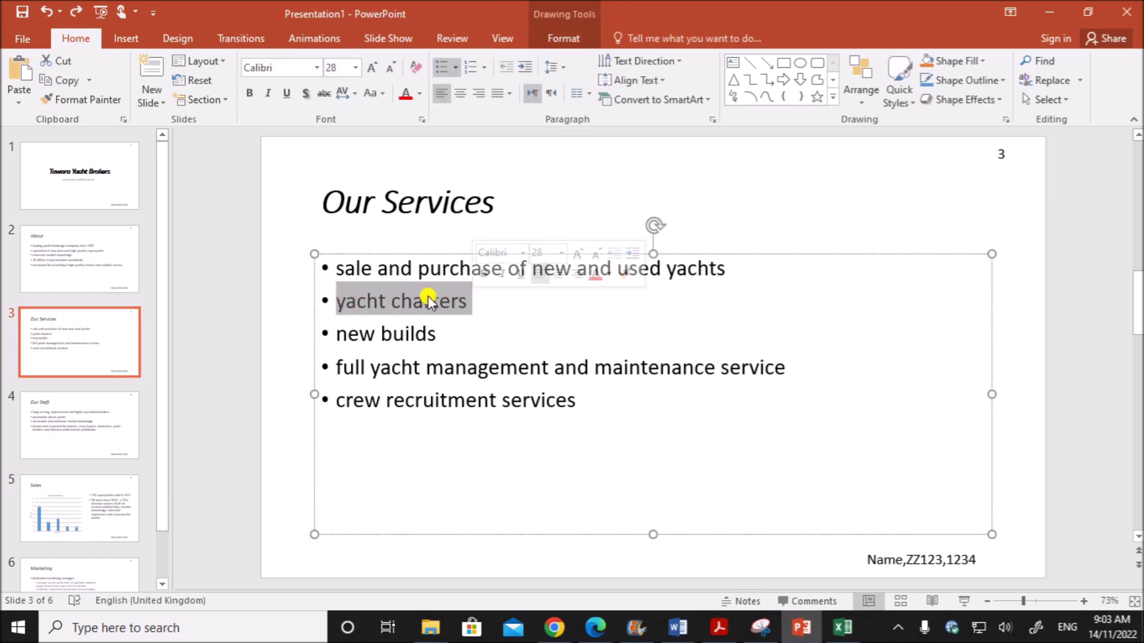
right_click(417, 295)
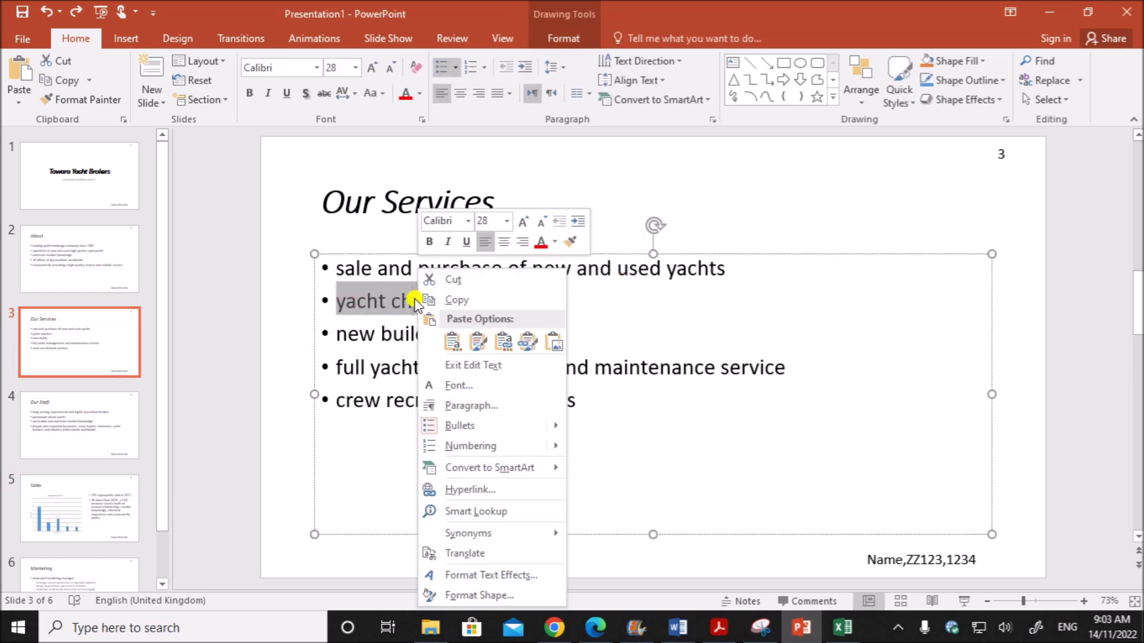
left_click(473, 490)
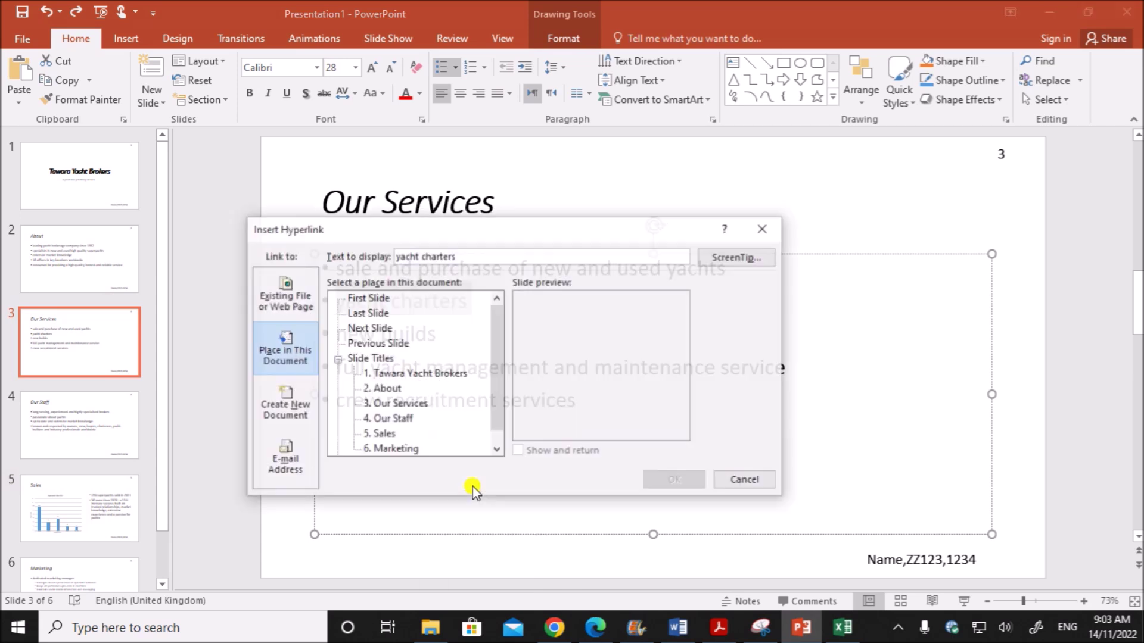
left_click_drag(472, 230, 625, 162)
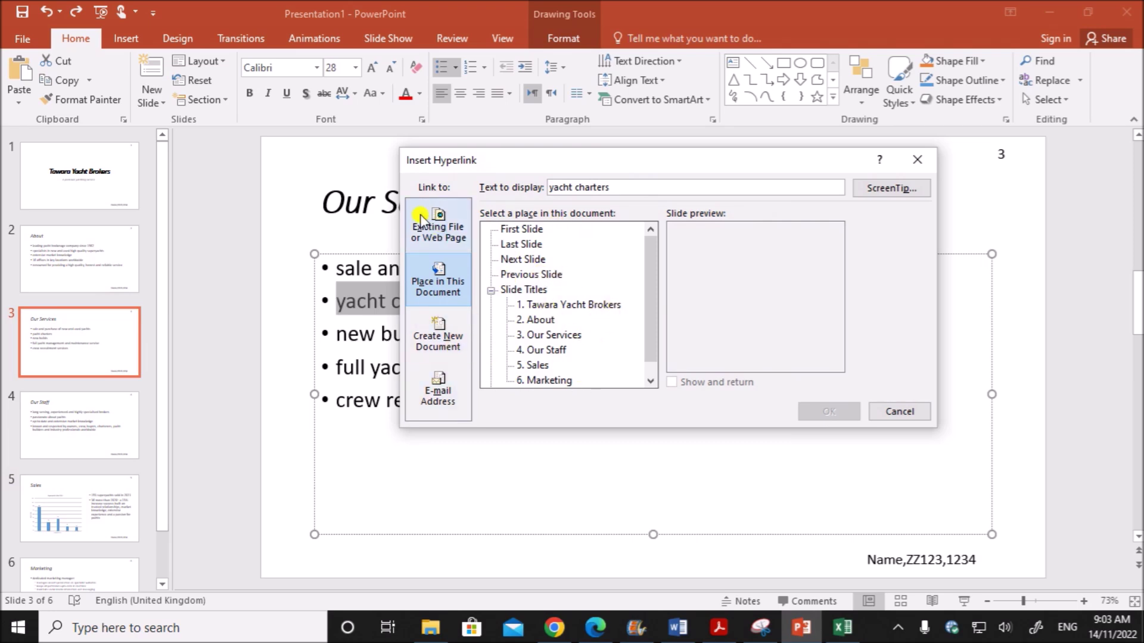
left_click(439, 222)
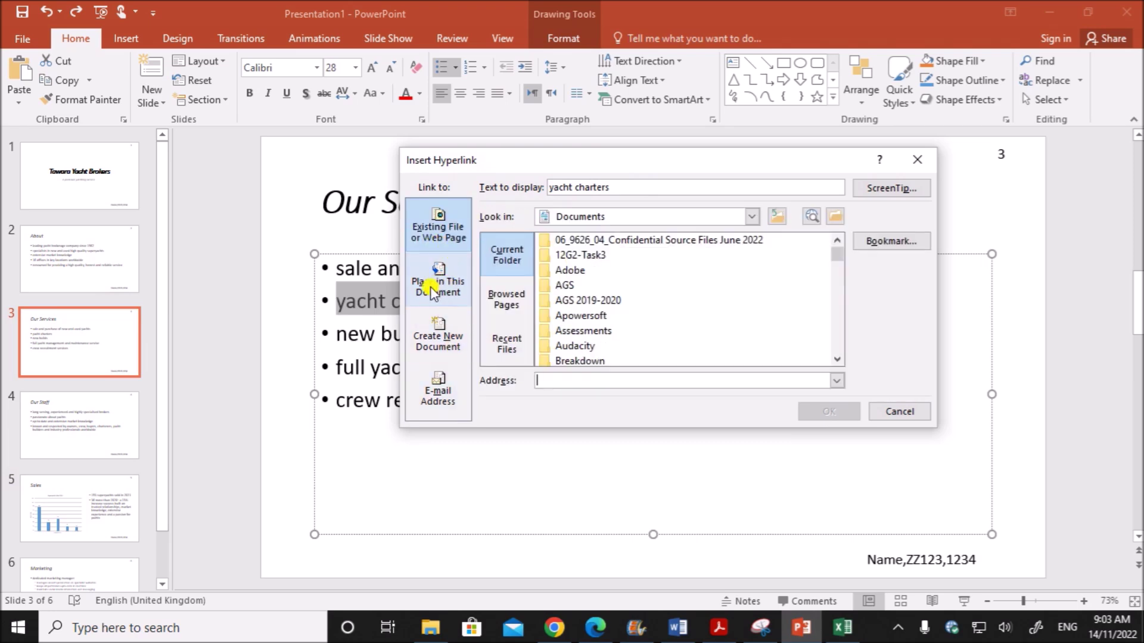
left_click(439, 291)
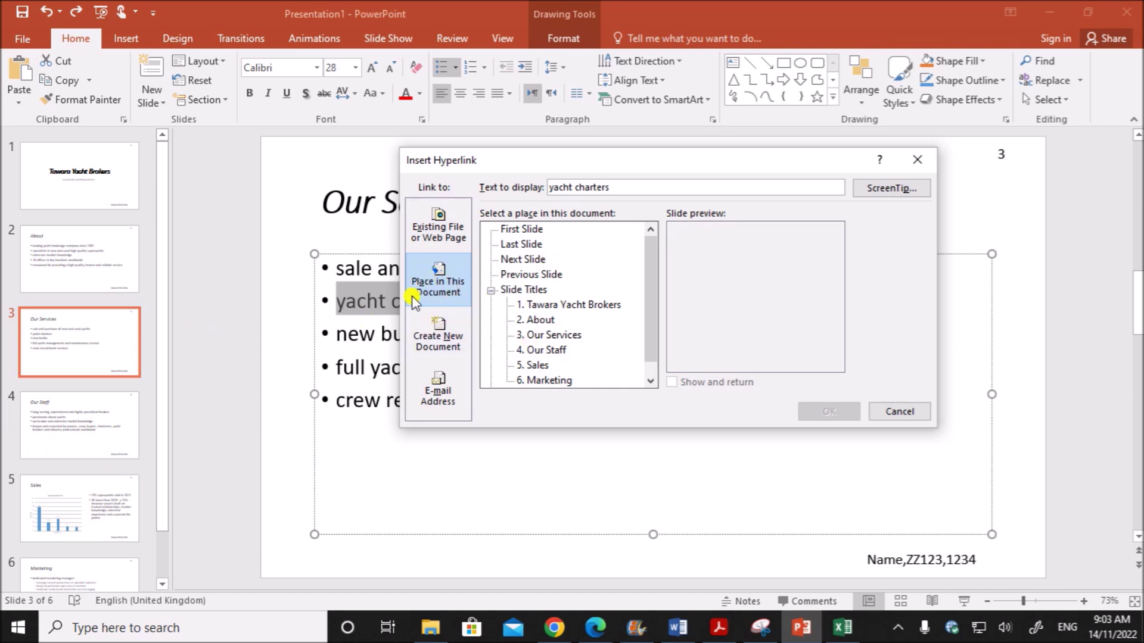
left_click_drag(650, 314, 653, 322)
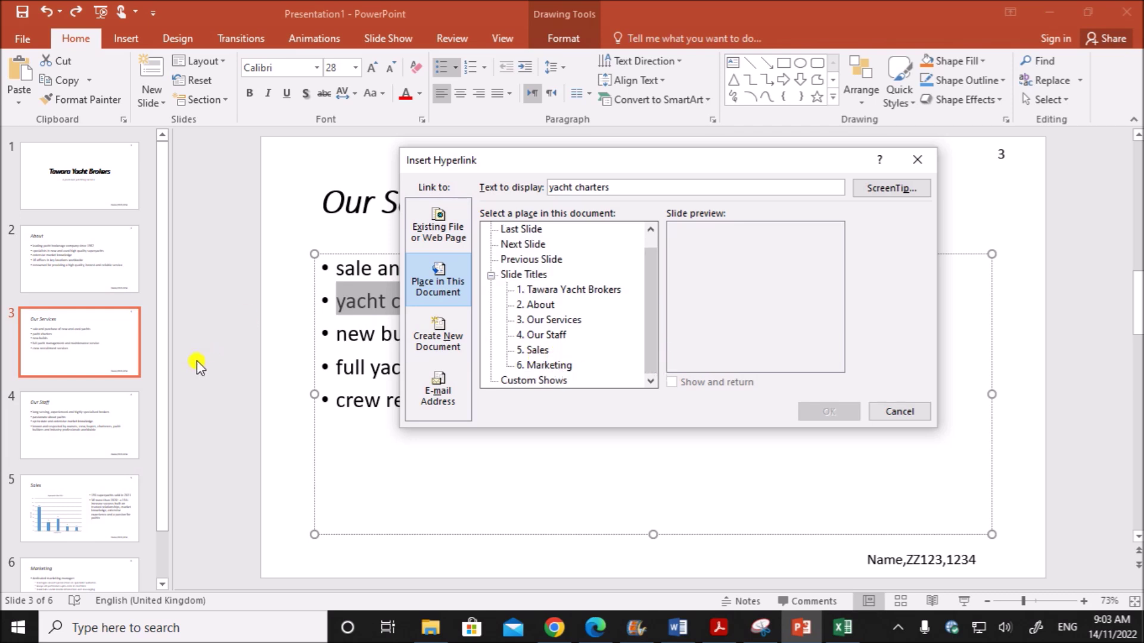
left_click(535, 351)
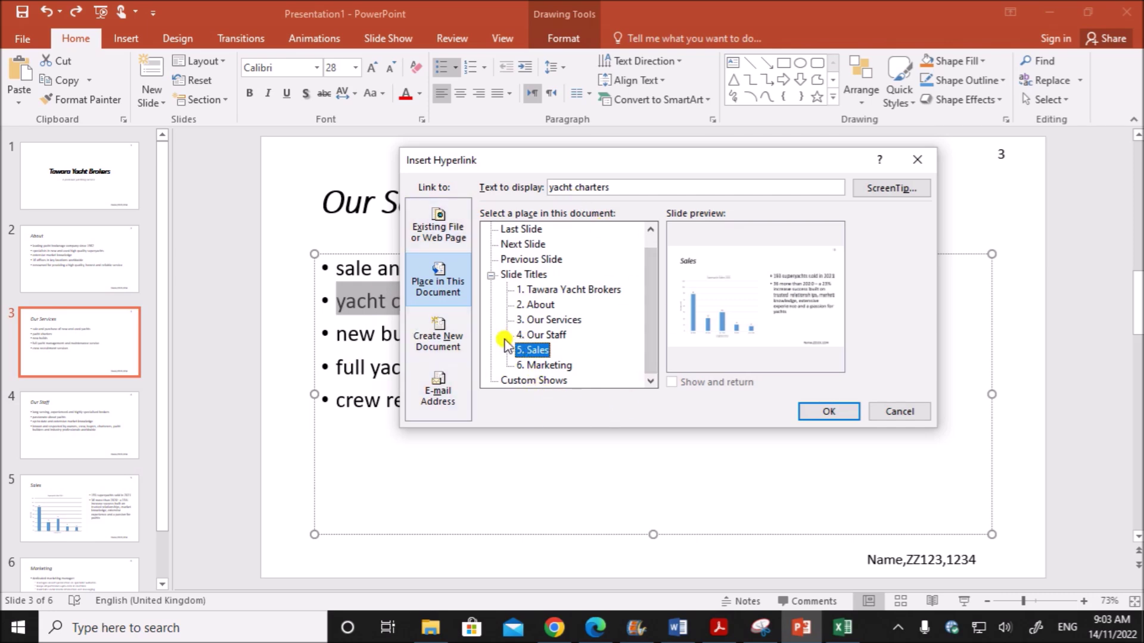
- Snip the Insert Hyperlink dialog and paste it under Step 34 in the Word evidence document
left_click(765, 632)
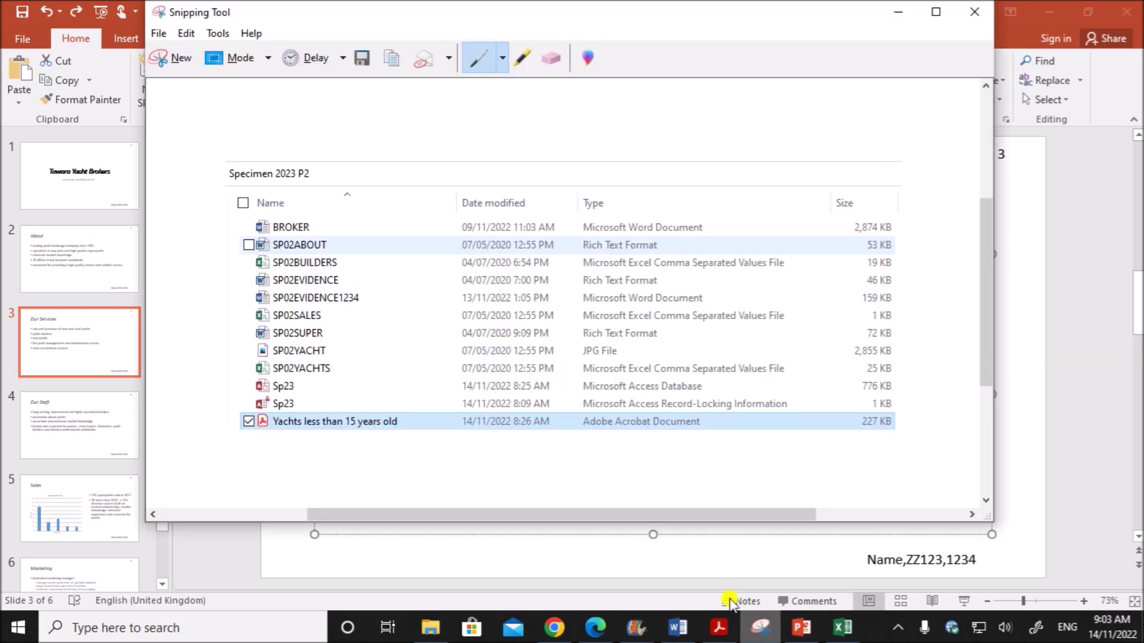
left_click(170, 60)
left_click_drag(400, 148, 939, 427)
left_click(672, 626)
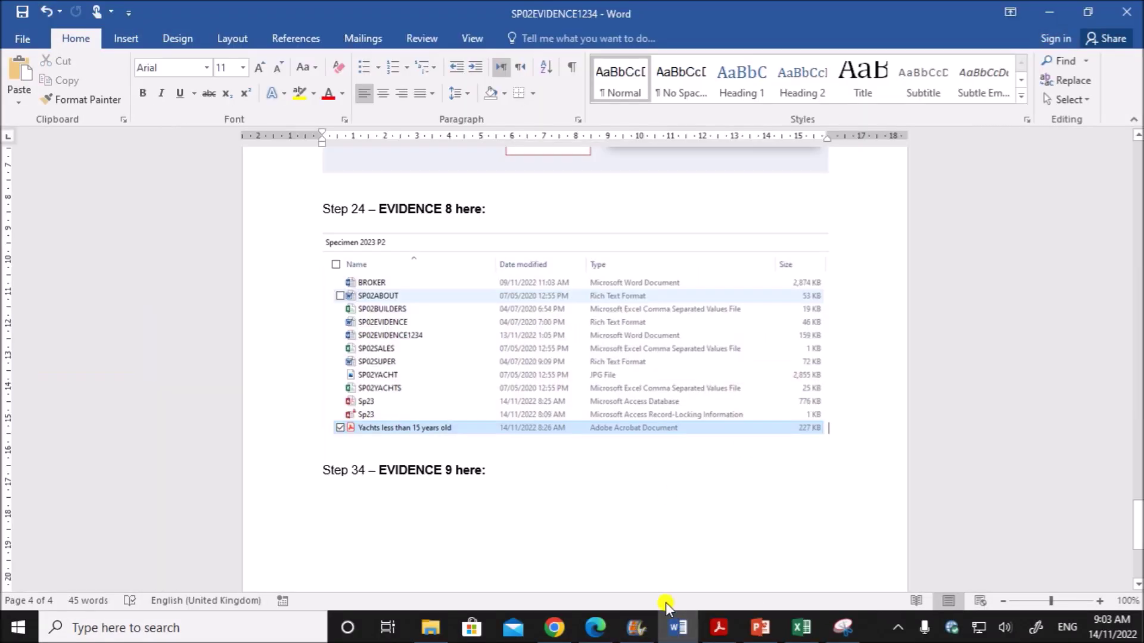
scroll(408, 504, "down", 4)
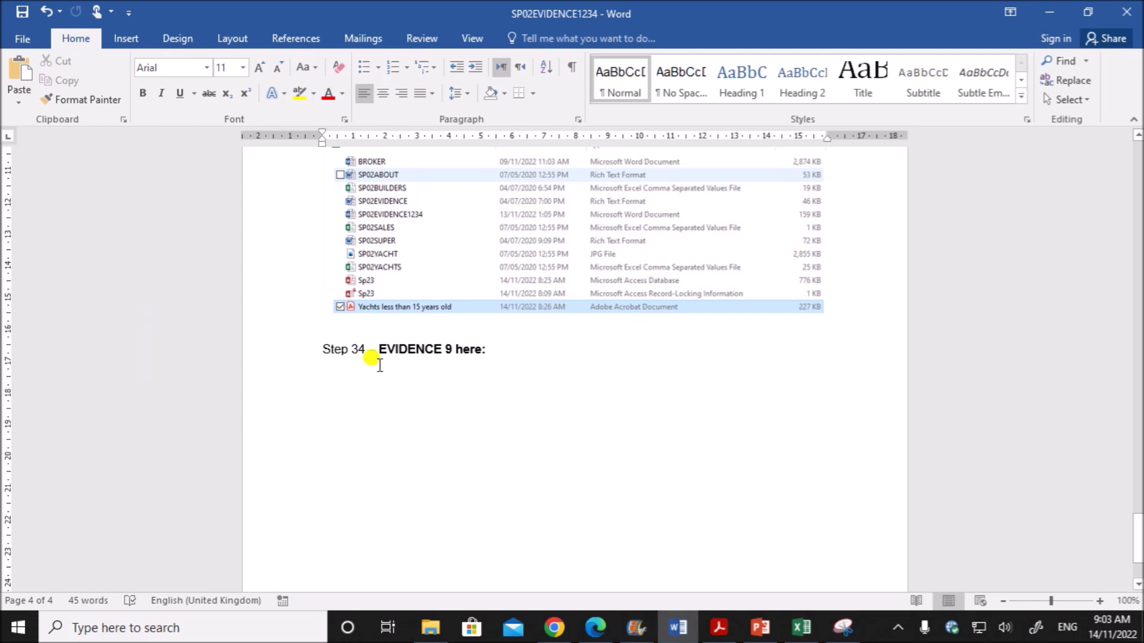
left_click(516, 351)
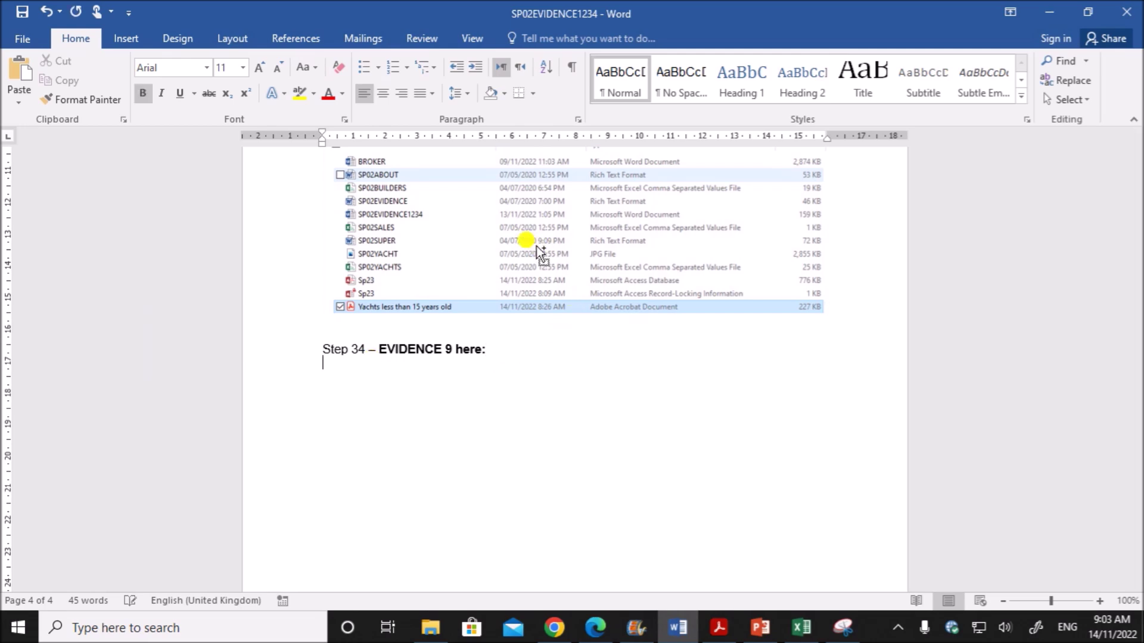
key("ctrl+v")
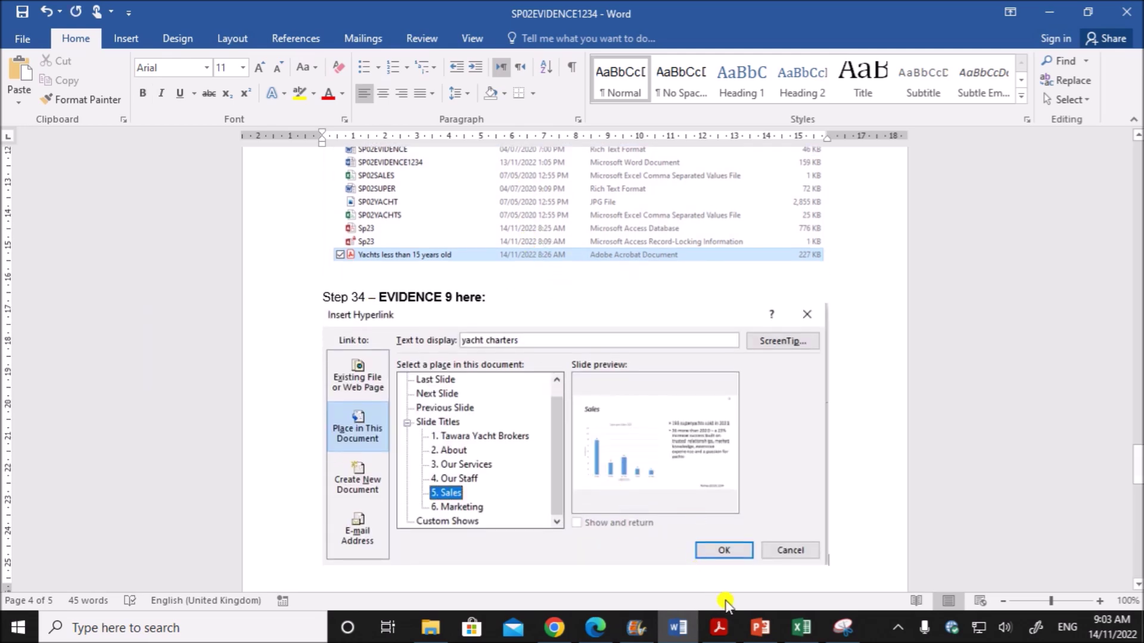
- Confirm the yacht charters hyperlink to the Sales slide in PowerPoint
left_click(760, 627)
left_click(828, 411)
left_click(1035, 345)
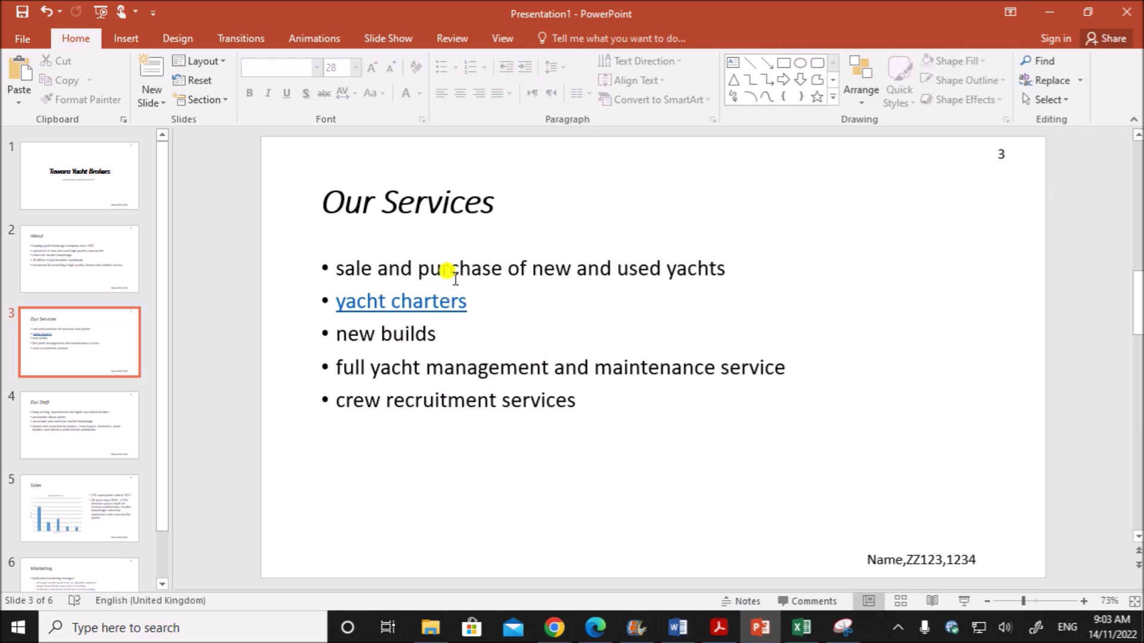
- Test in a slide show that yacht charters jumps to the Sales slide, then exit with Esc
left_click(968, 600)
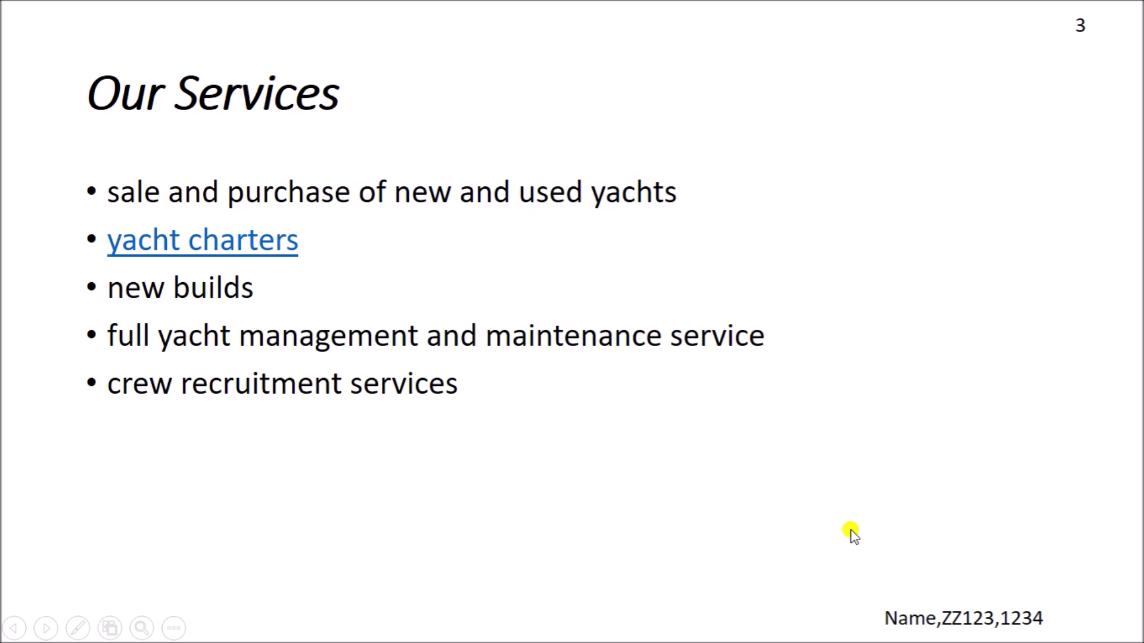
left_click(217, 246)
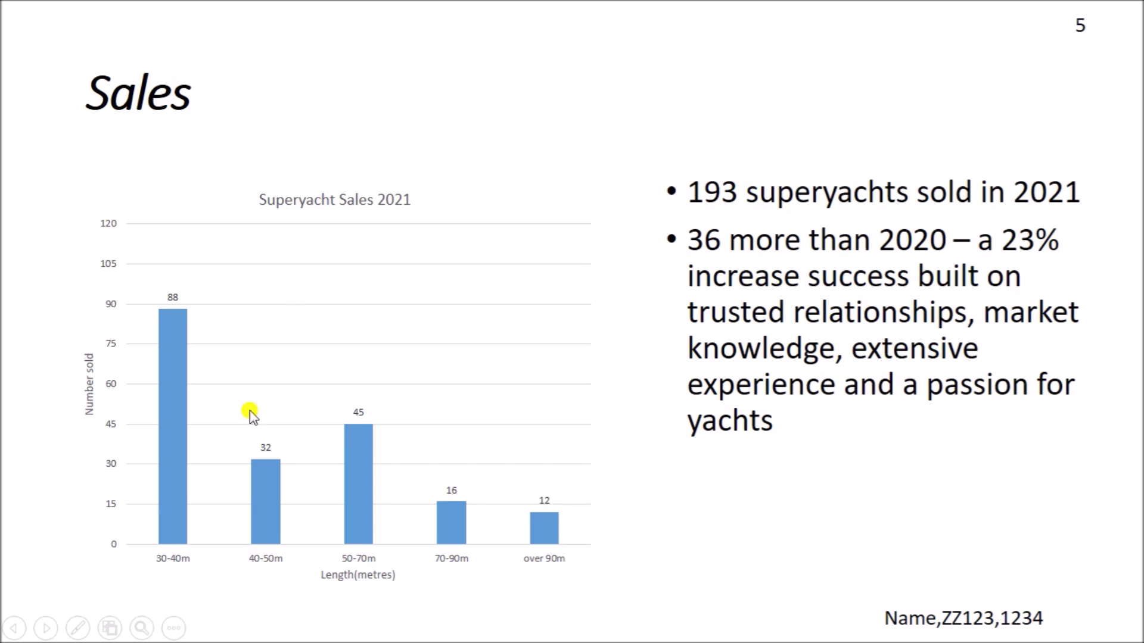
key("Escape")
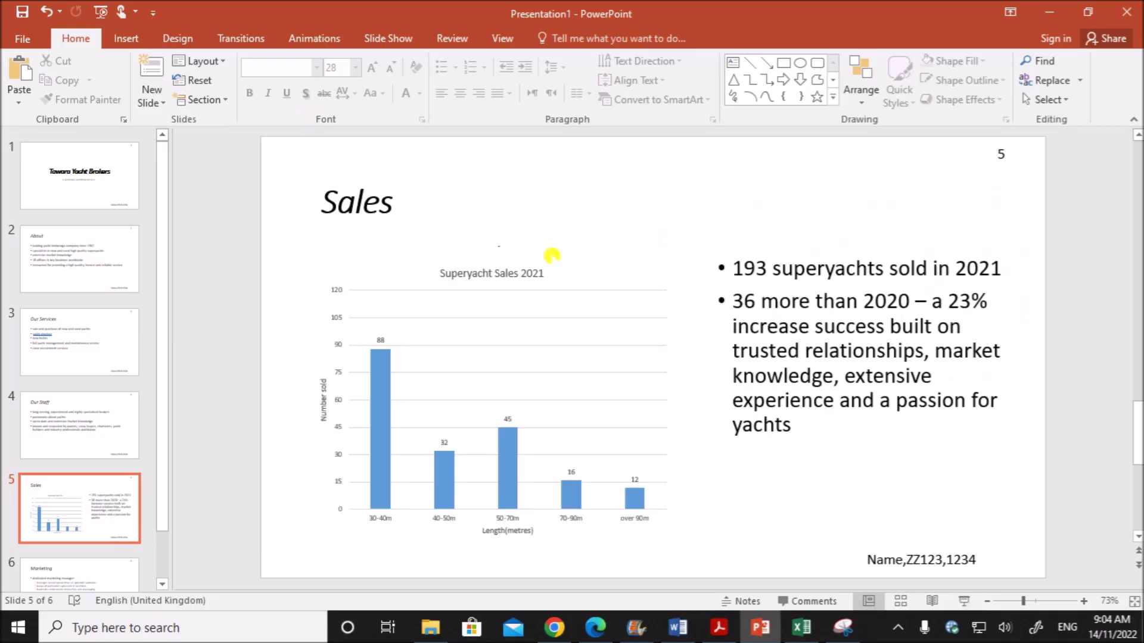
- Scroll the question paper to question 35's save-and-print instructions, then return to PowerPoint
left_click(719, 628)
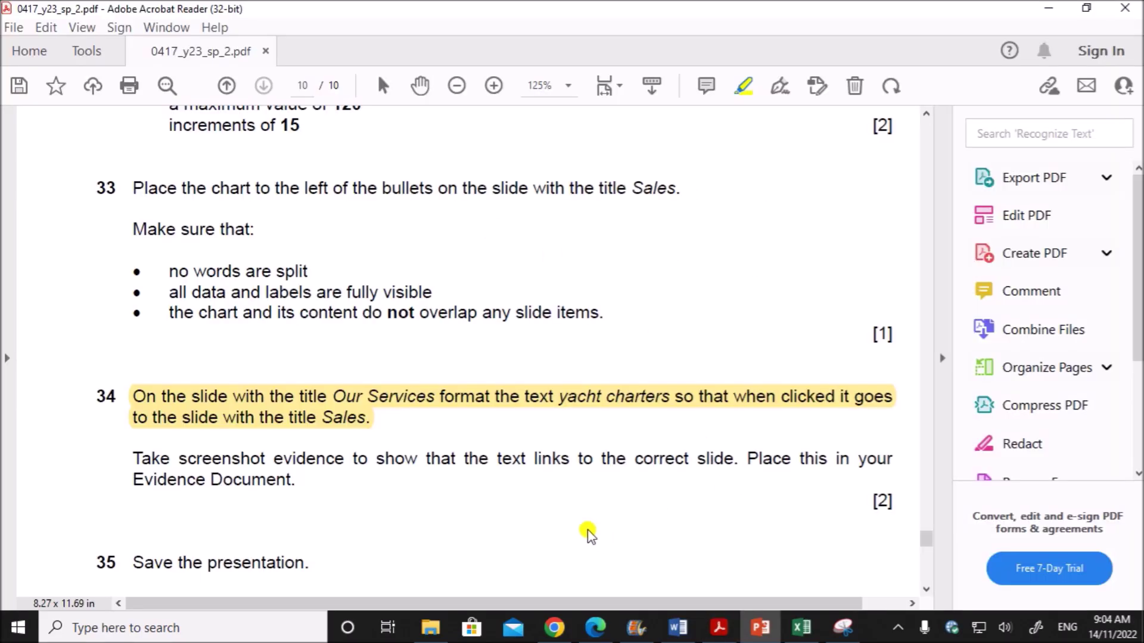
scroll(246, 558, "down", 5)
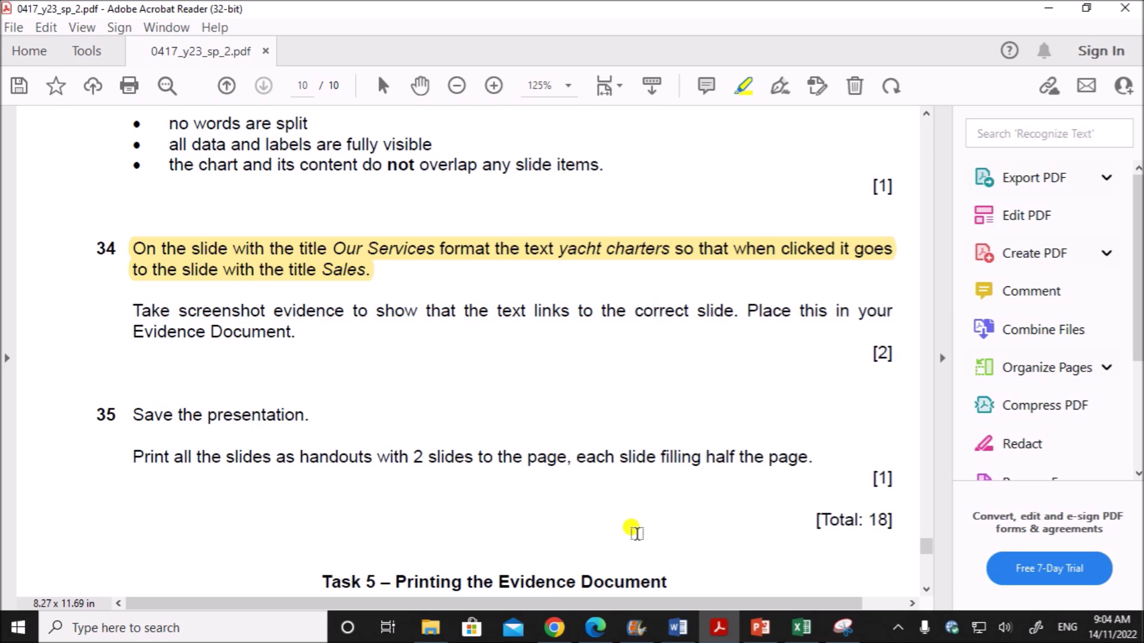
left_click(758, 626)
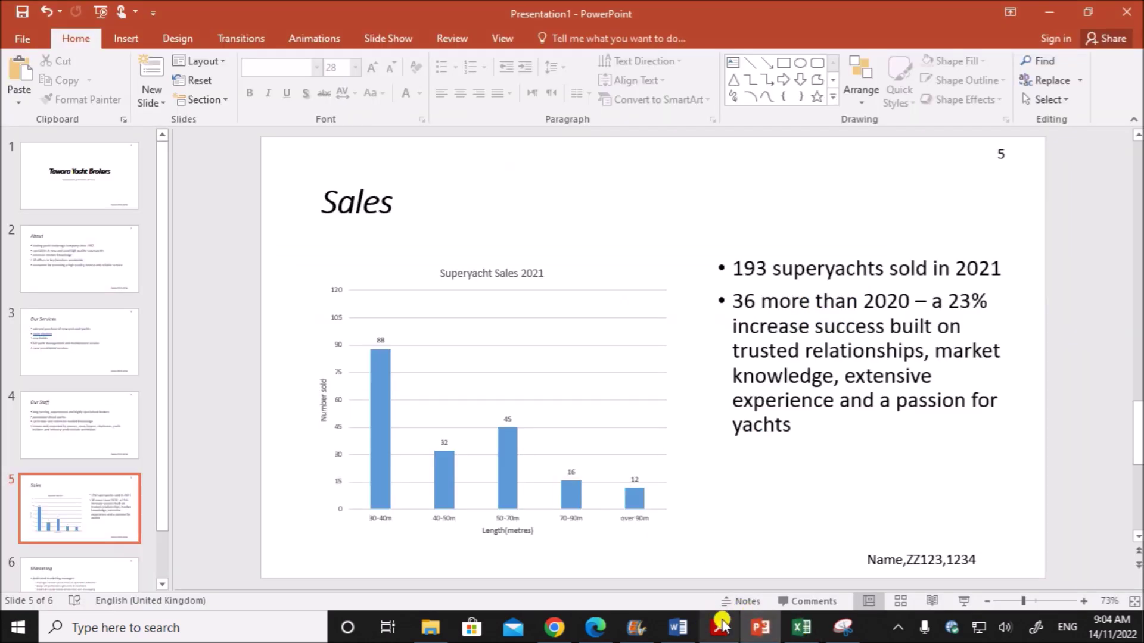
- Save the presentation as Tawara Yacht Brokers in the Specimen 2023 P2 folder on the Desktop
left_click(24, 13)
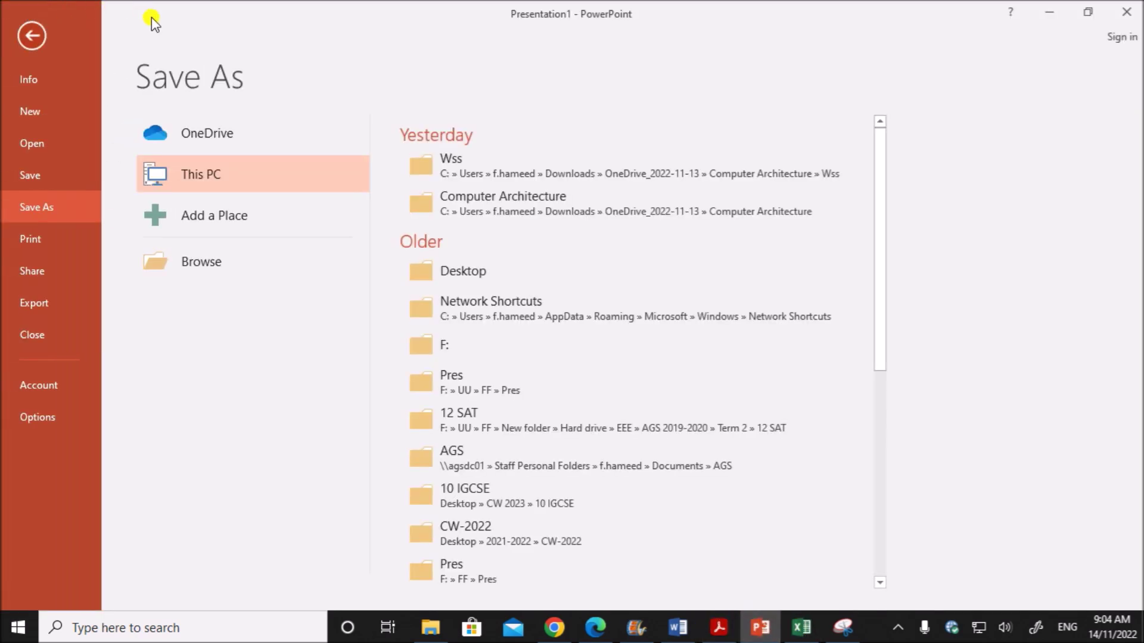
left_click(448, 256)
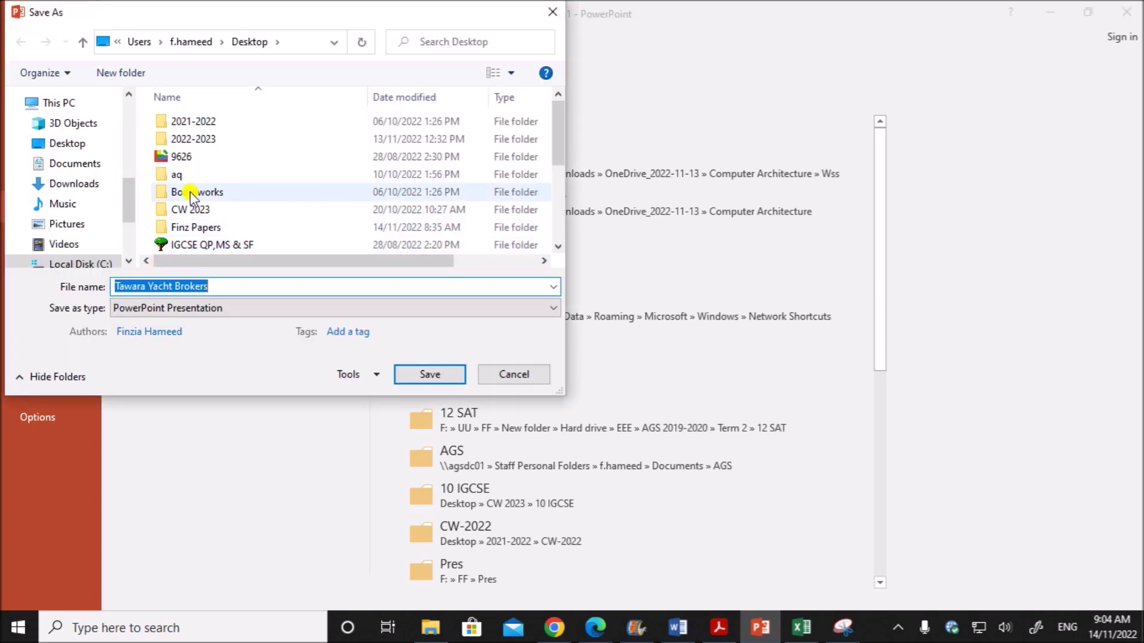
scroll(230, 179, "down", 3)
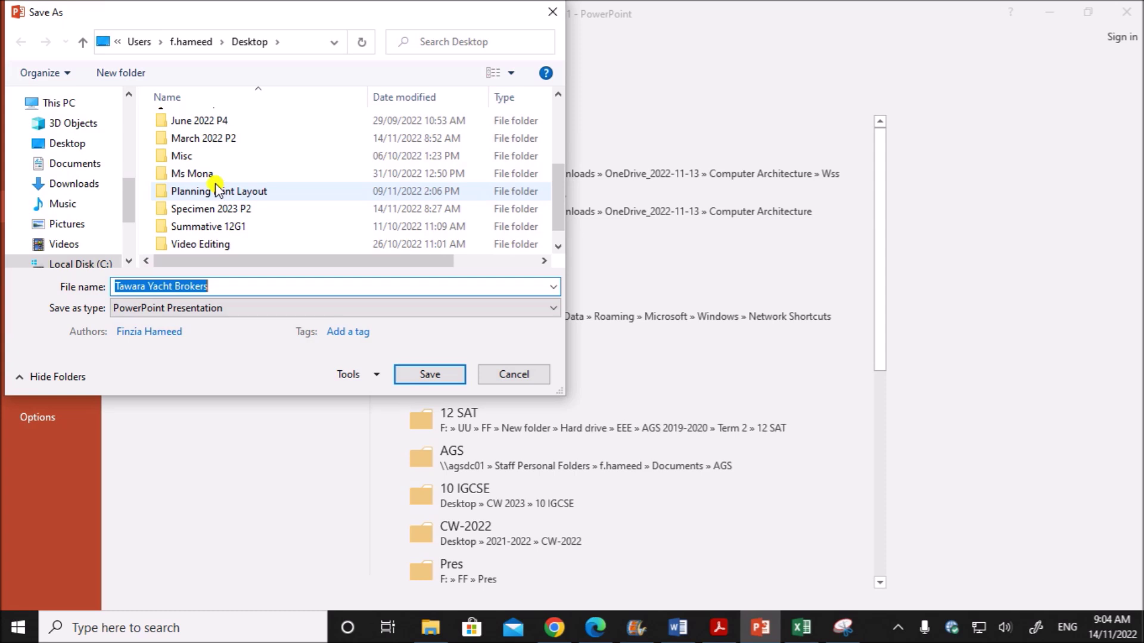
scroll(217, 225, "down", 1)
double_click(225, 192)
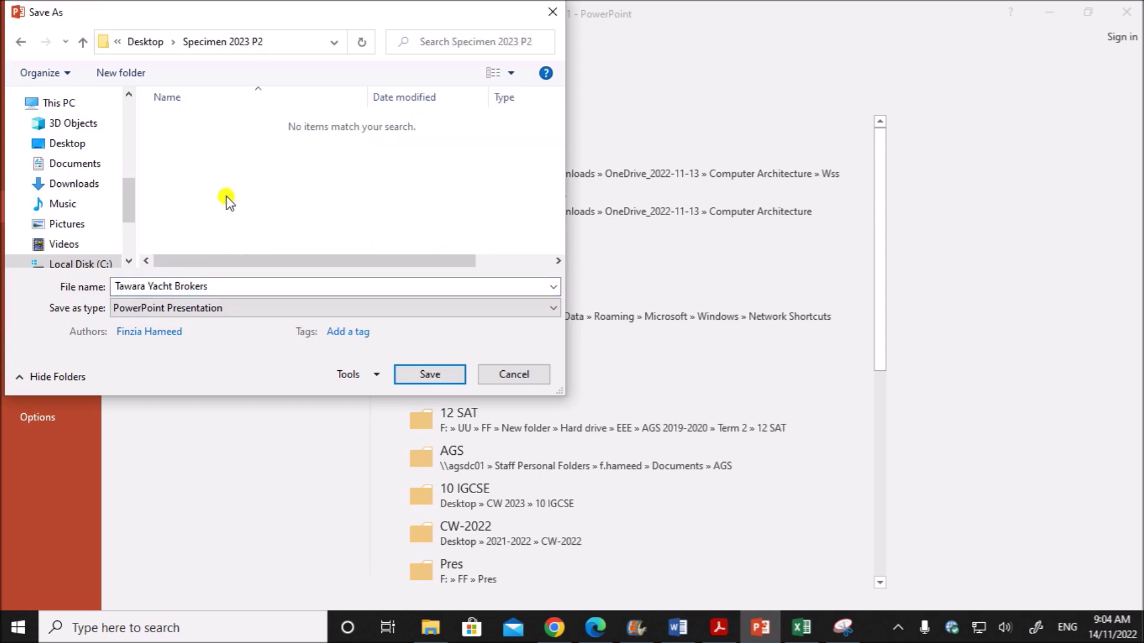
left_click(431, 374)
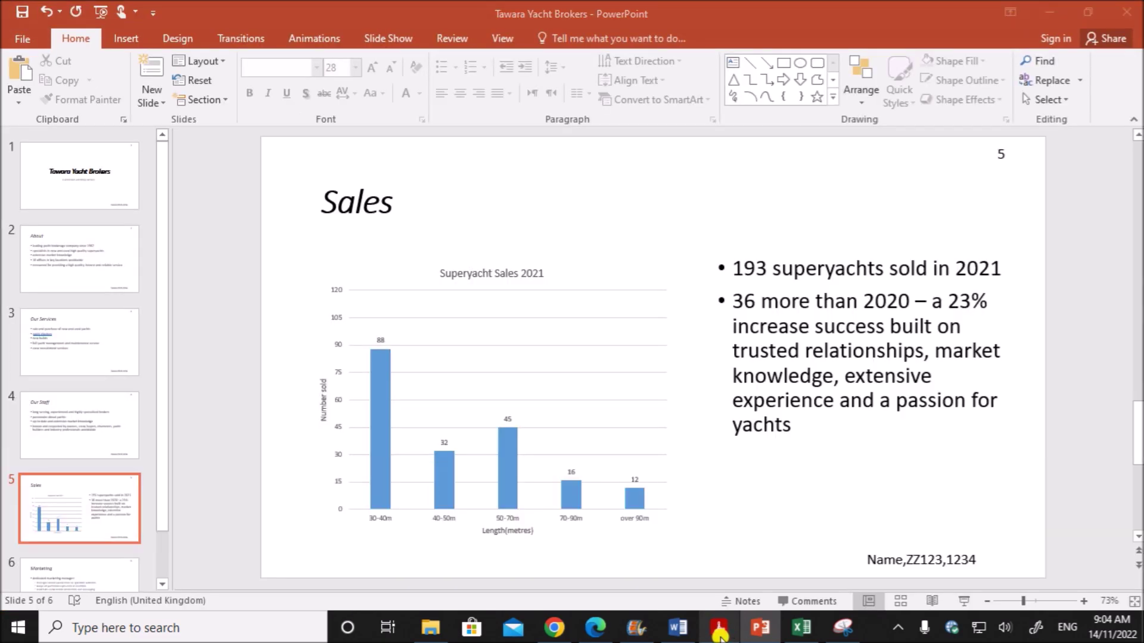
left_click(718, 627)
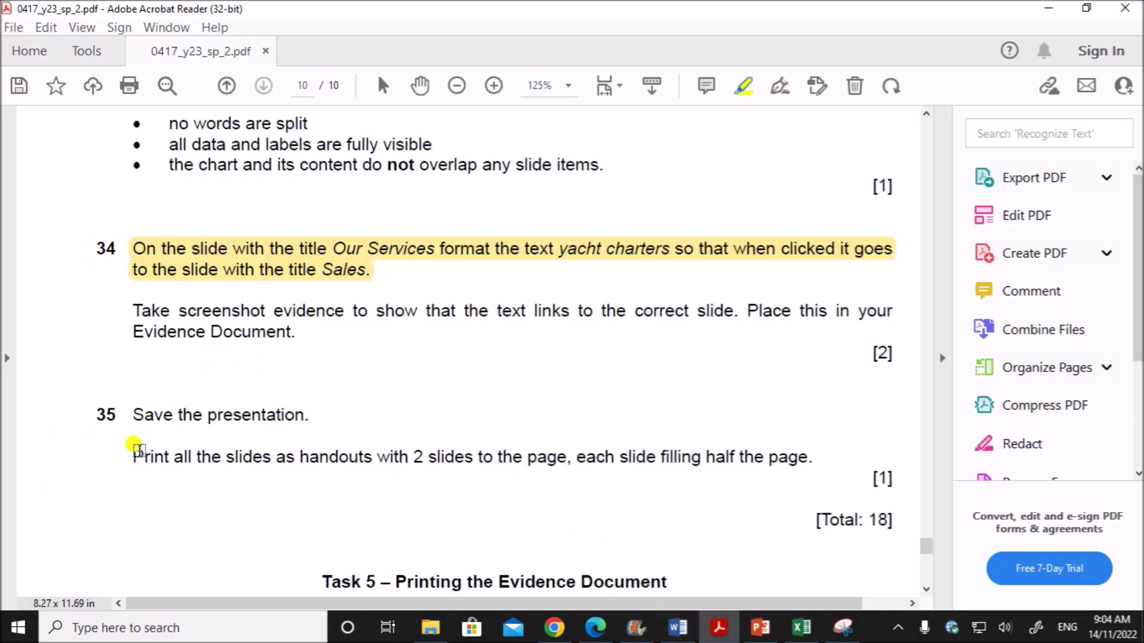
- Highlight the 'Print all the slides' 2-per-page handouts instruction, then bring PowerPoint back
left_click_drag(132, 457, 821, 466)
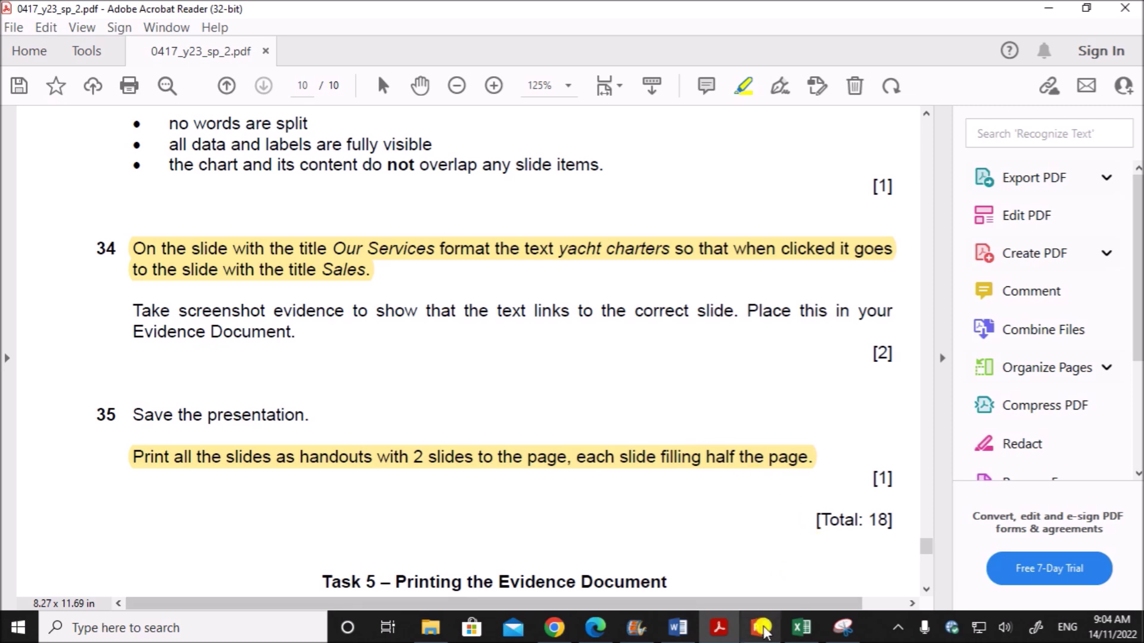
mouse_move(763, 632)
left_click(766, 539)
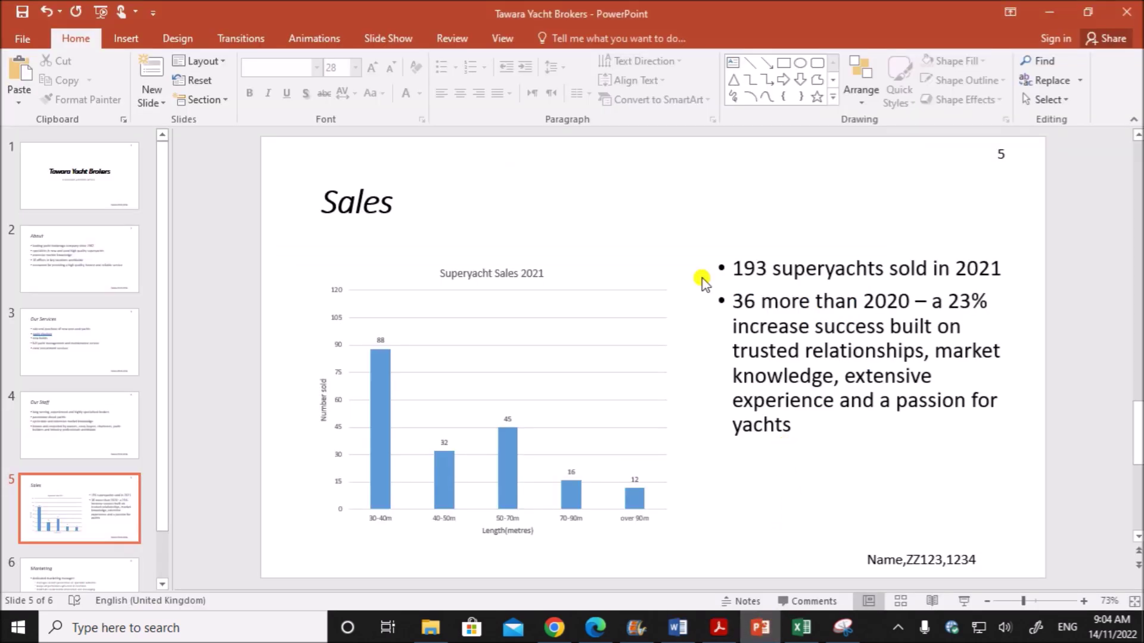
- Set the print layout to Handouts with 2 slides per page
left_click(37, 37)
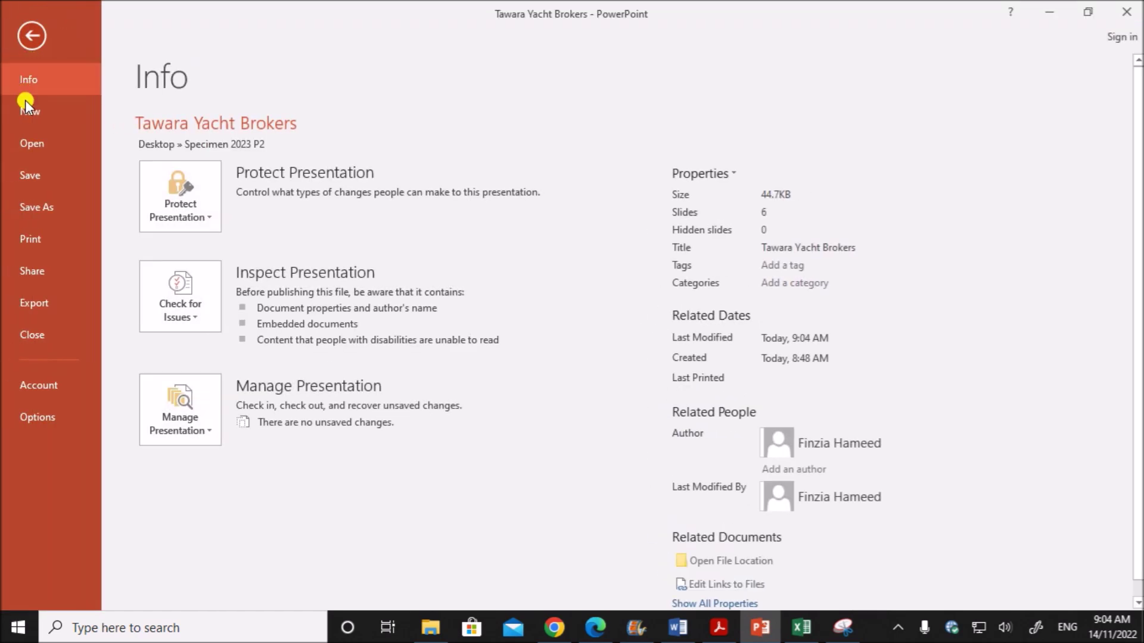
left_click(40, 236)
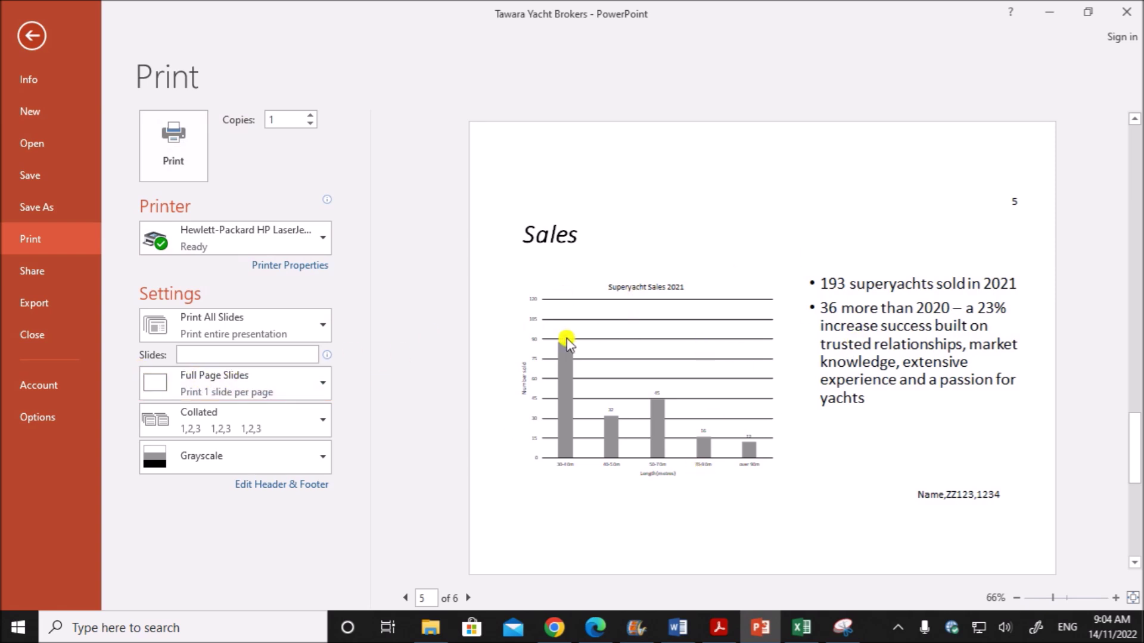
left_click(292, 391)
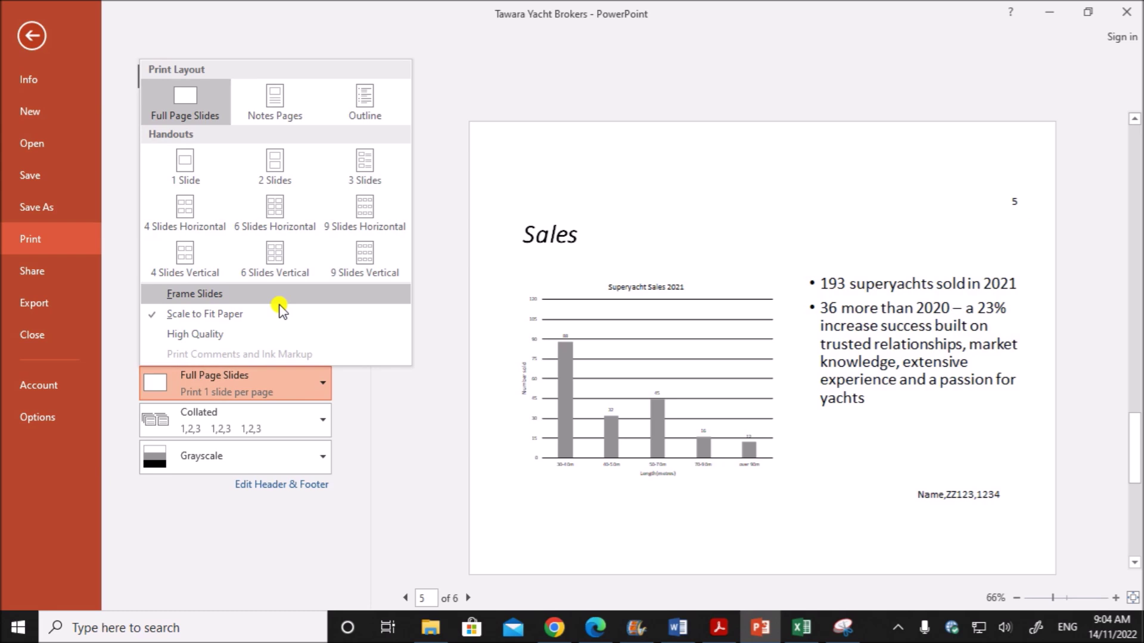
left_click(277, 182)
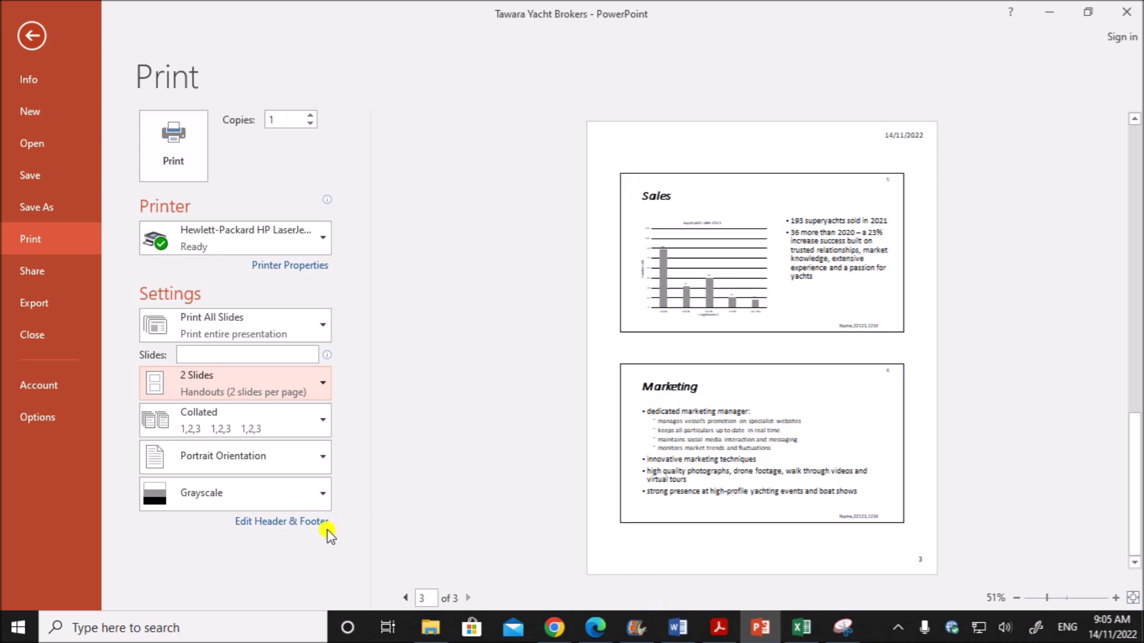
- Turn on a handout header with the candidate's details and apply it to all pages
left_click(288, 525)
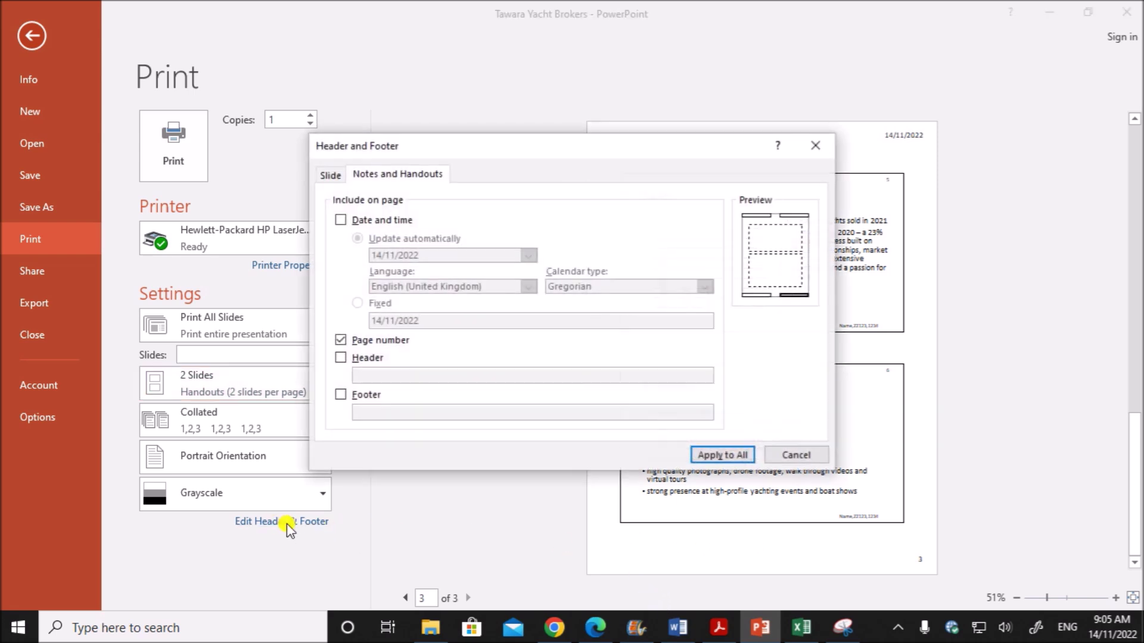
left_click(362, 358)
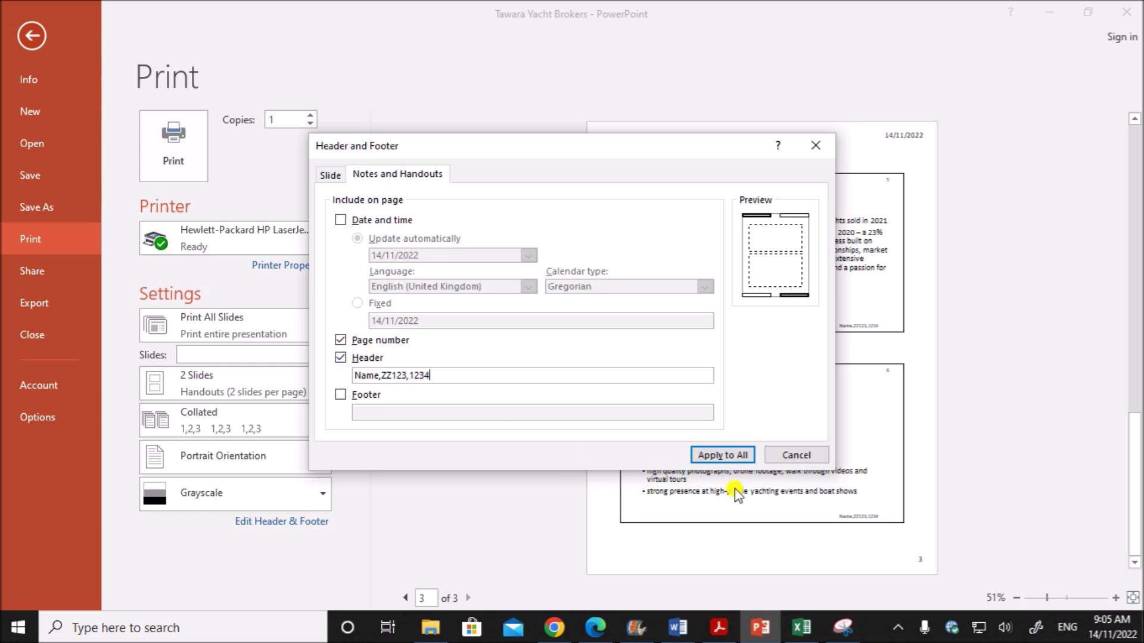
left_click(733, 454)
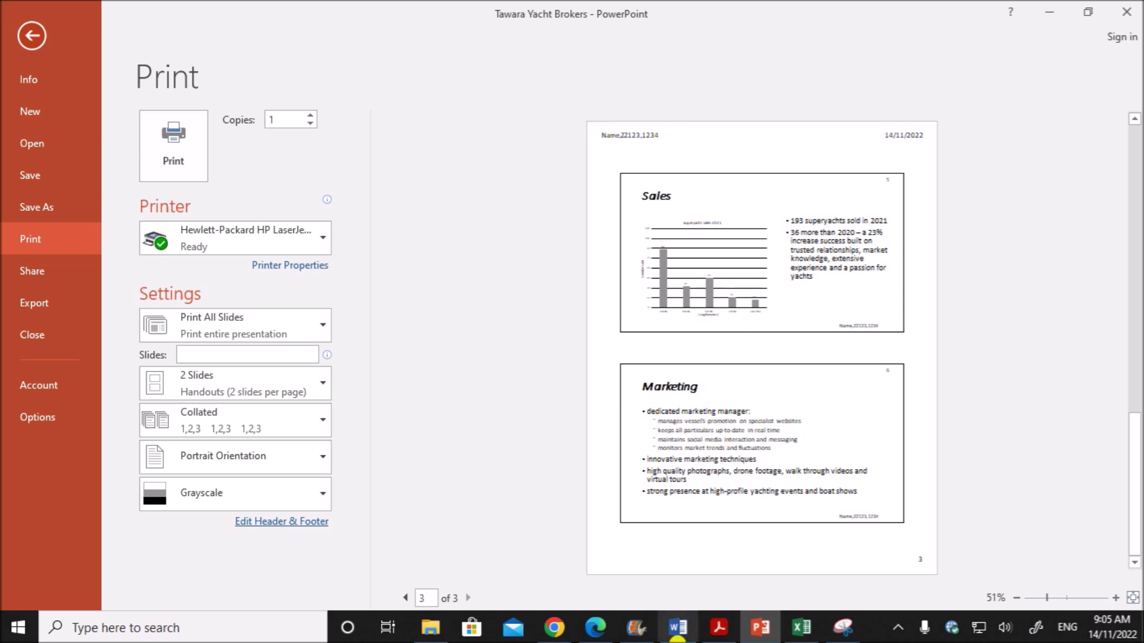
- Scroll the question paper back and forth around questions 34 and 35
left_click(709, 635)
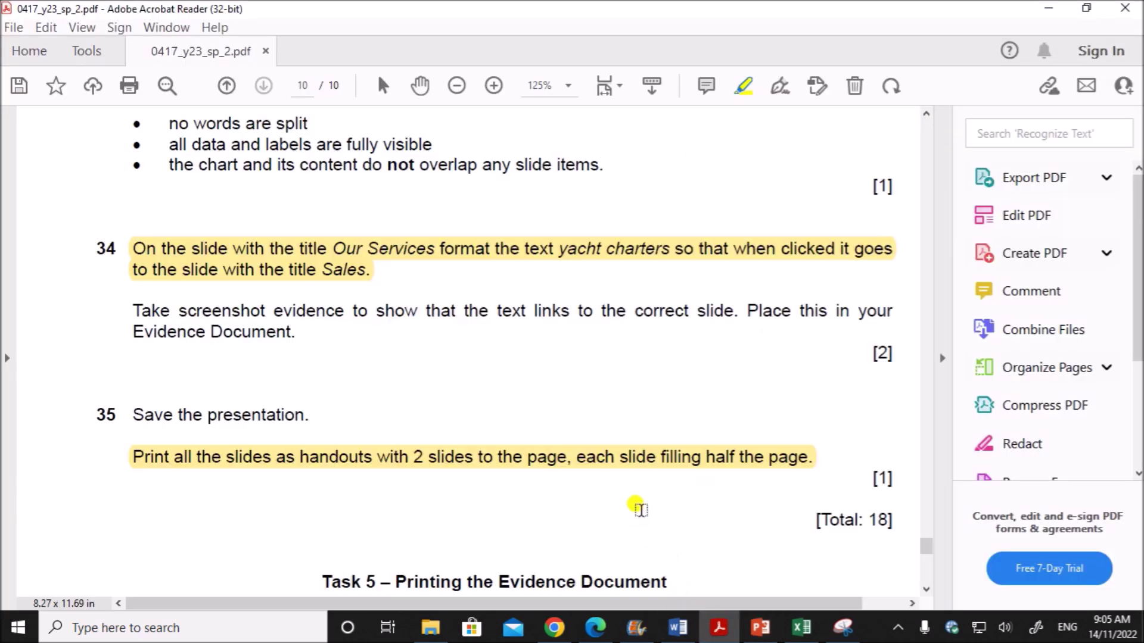
scroll(636, 494, "down", 4)
scroll(637, 490, "down", 3)
scroll(634, 488, "up", 2)
scroll(709, 532, "up", 1)
scroll(709, 531, "down", 2)
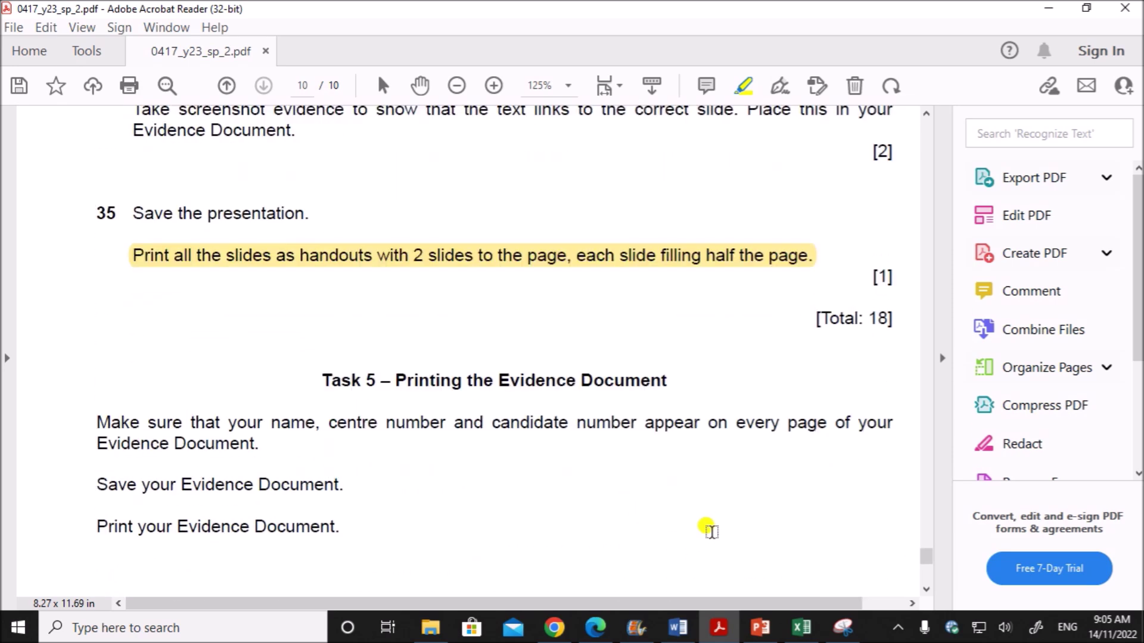
- Glance at the Word evidence document and PowerPoint print settings, then return to Task 5 in the paper
left_click(681, 630)
scroll(646, 482, "down", 5)
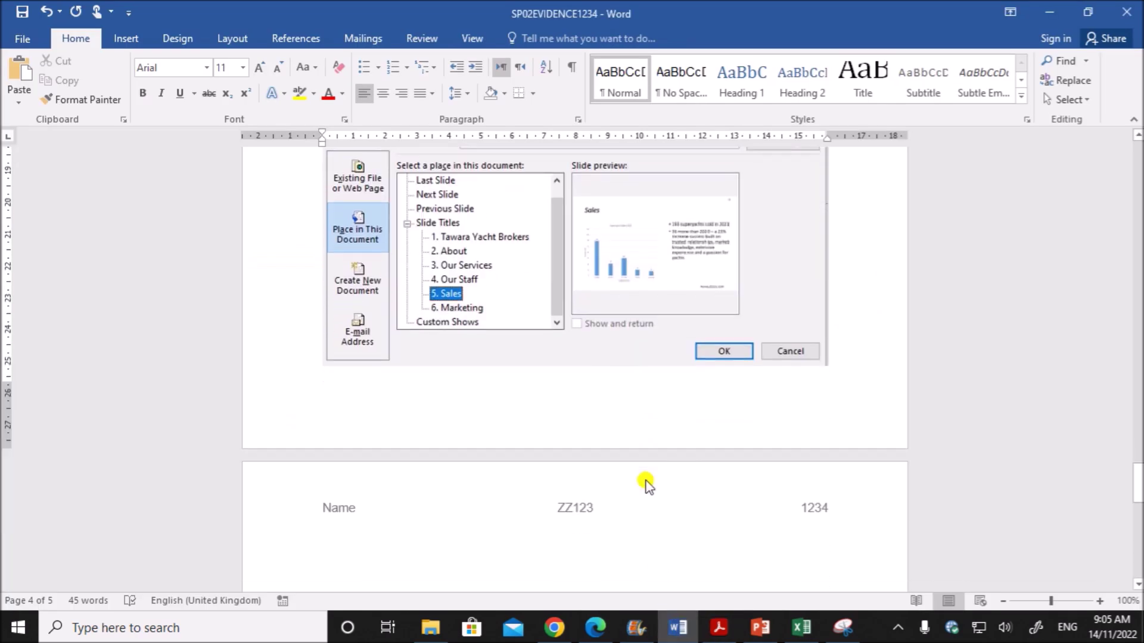
scroll(641, 483, "up", 4)
scroll(644, 485, "up", 2)
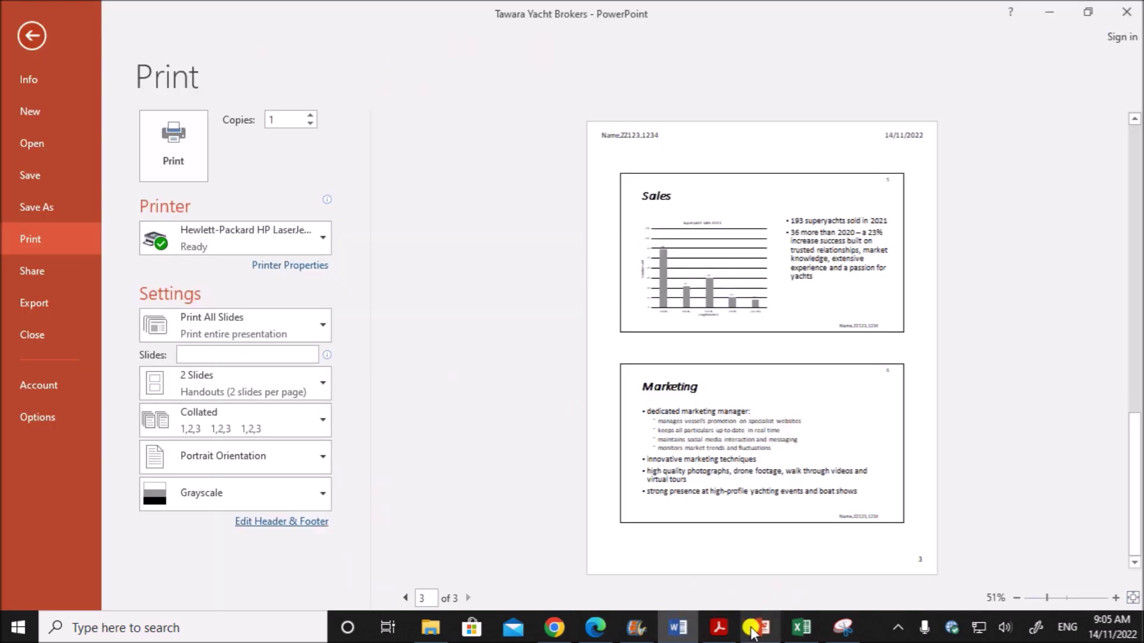
left_click(752, 629)
left_click(718, 627)
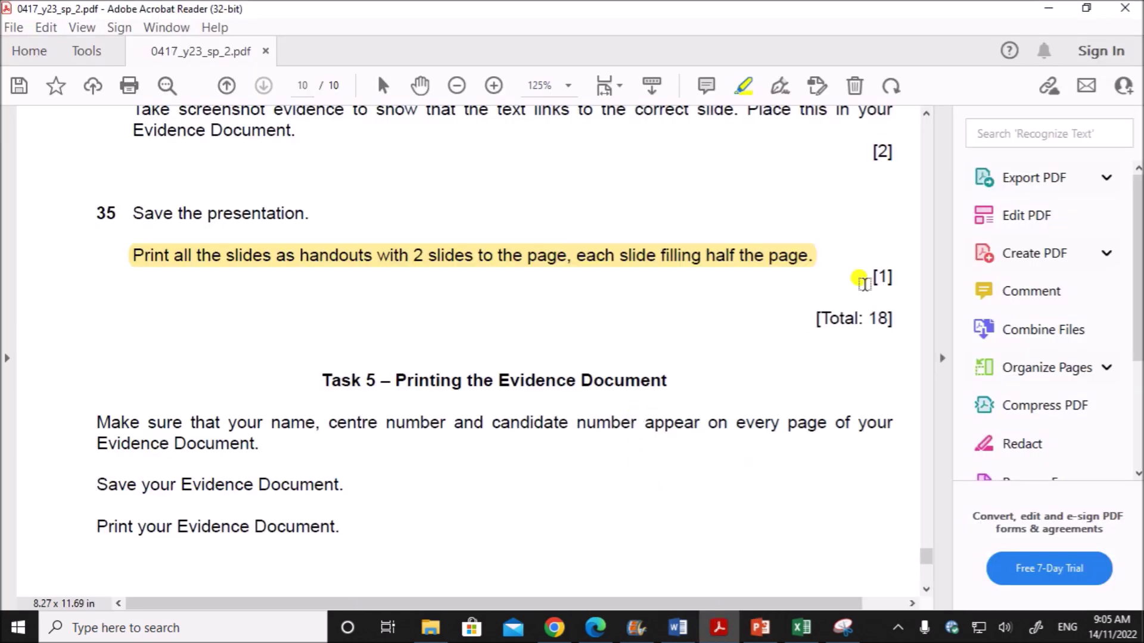
scroll(875, 283, "up", 1)
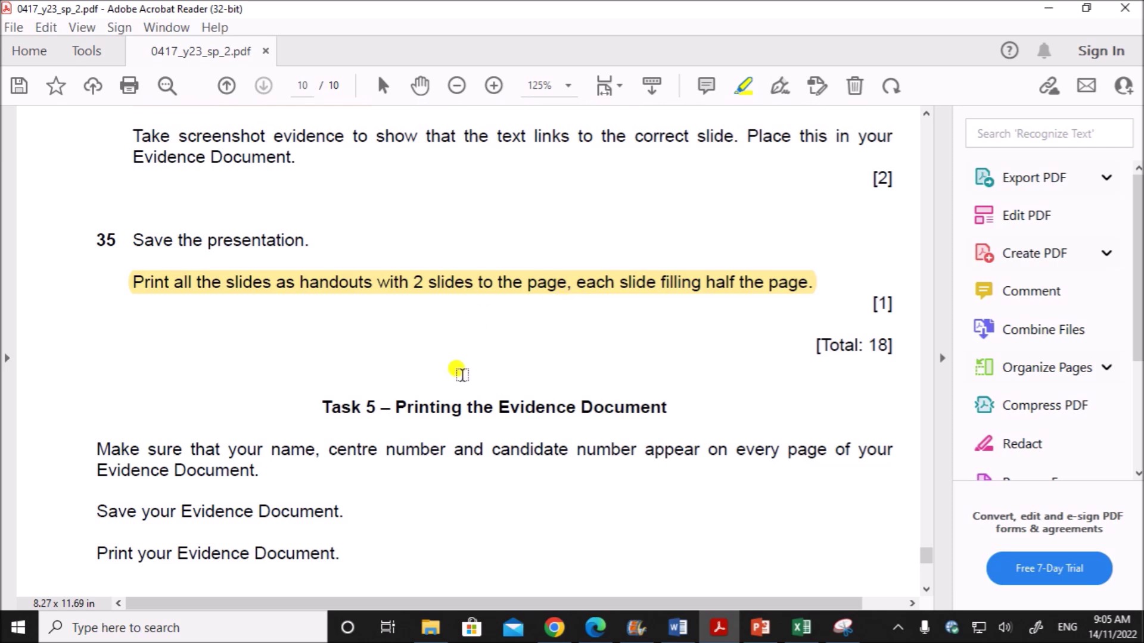
scroll(471, 369, "up", 1)
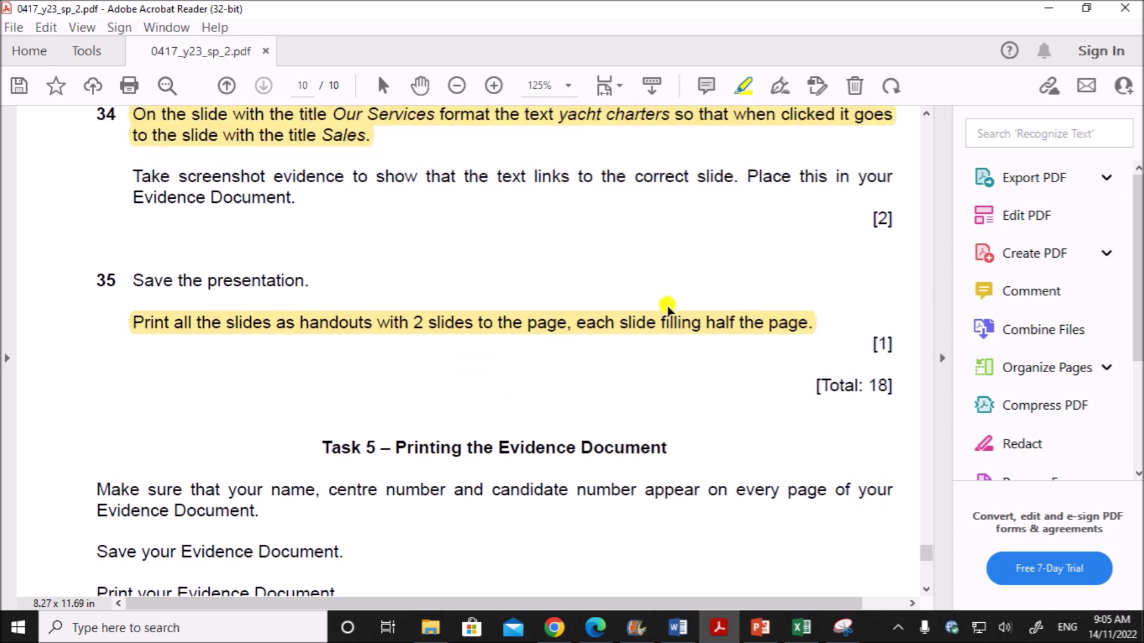